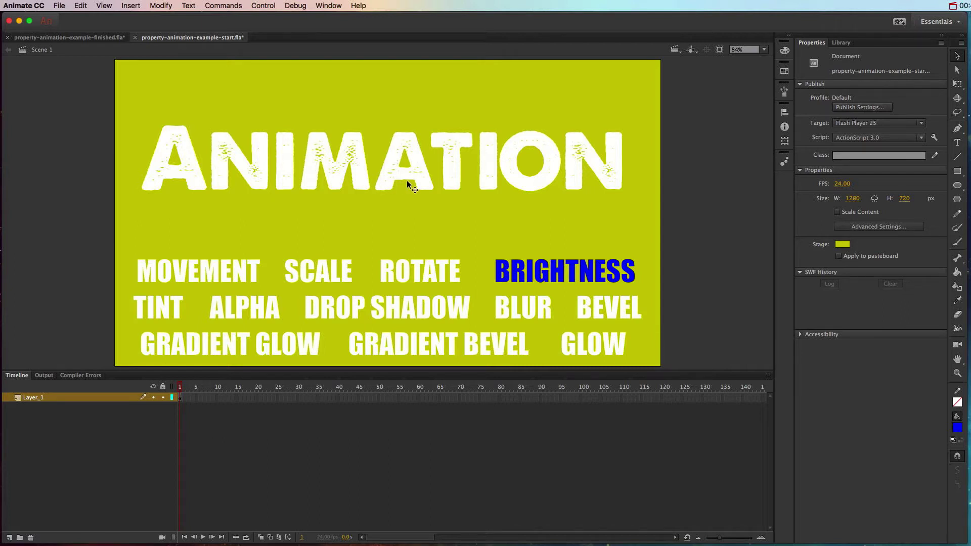
Check which text objects on the stage are already movie clip symbols and review the symbols in the library.
{"action": "left_click", "coordinate": [244, 275]}
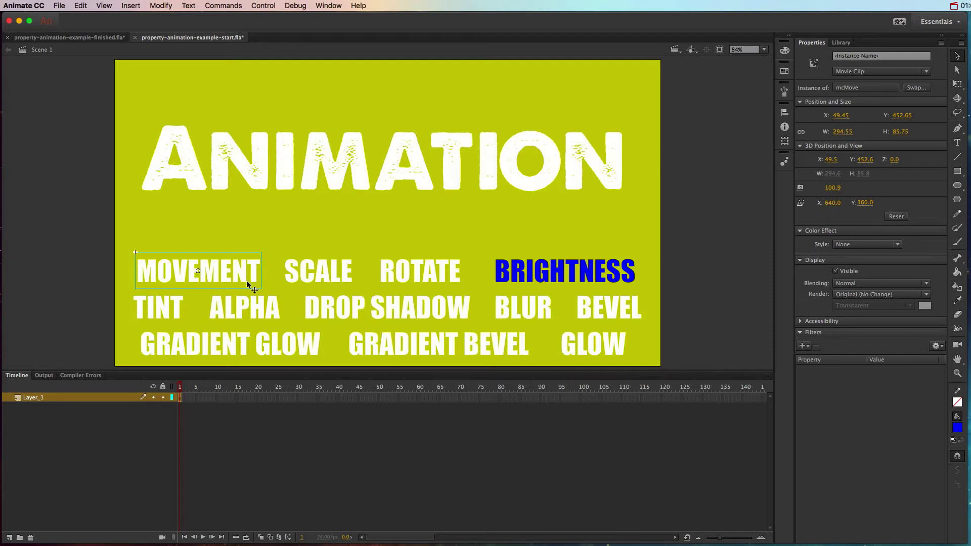
{"action": "left_click", "coordinate": [562, 271]}
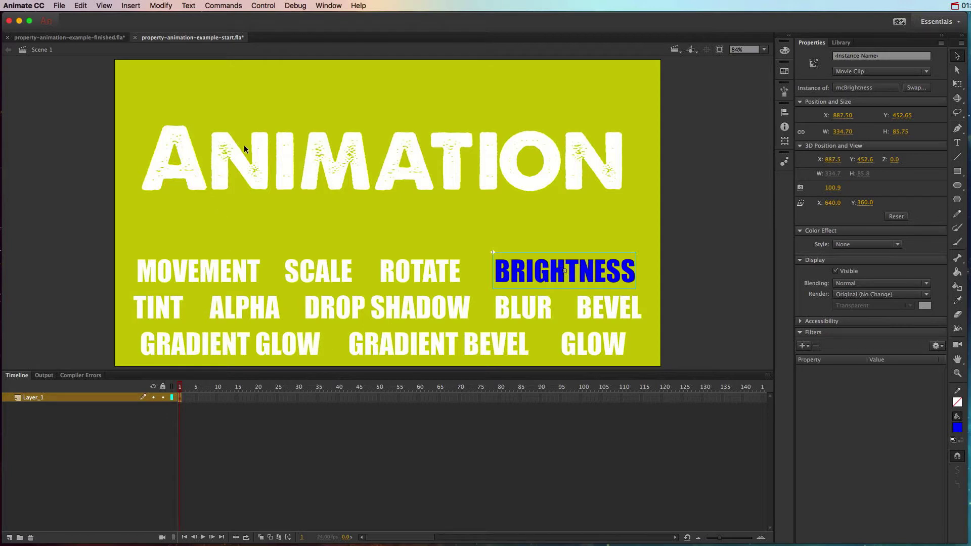
{"action": "left_click", "coordinate": [460, 312]}
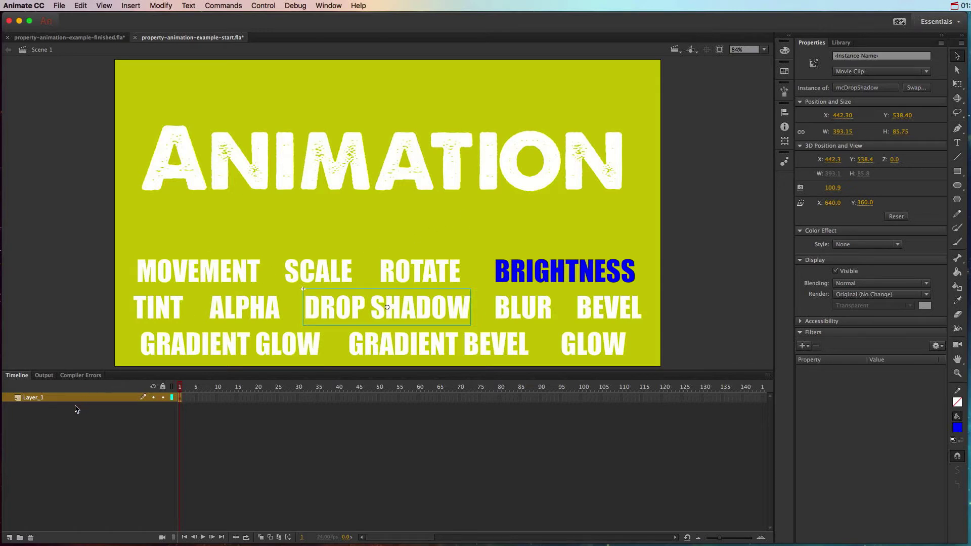
{"action": "left_click", "coordinate": [233, 275]}
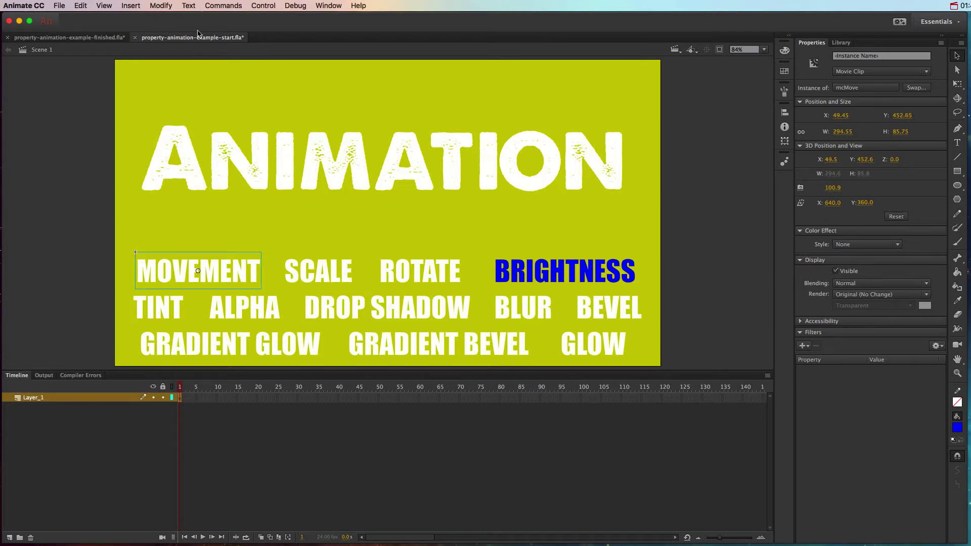
{"action": "left_click", "coordinate": [842, 43]}
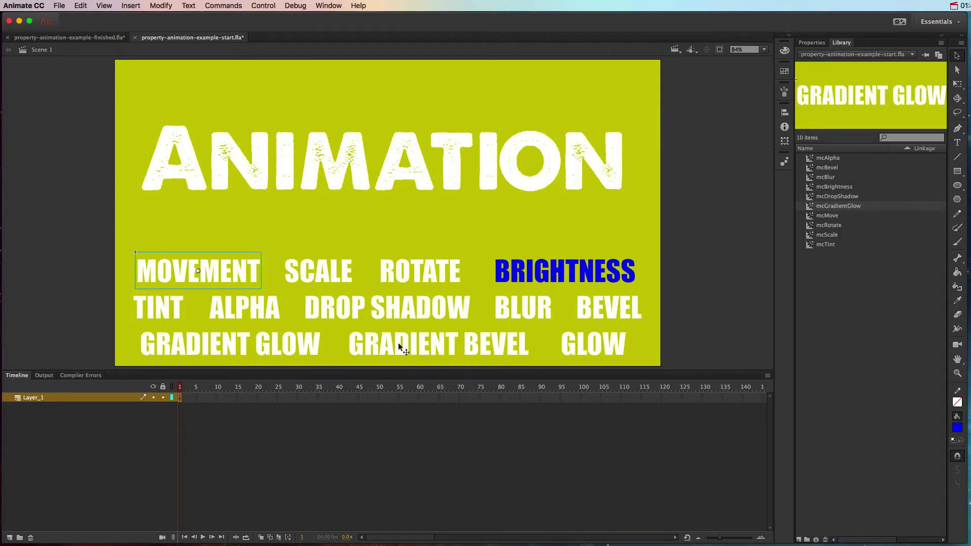
{"action": "left_click", "coordinate": [601, 348]}
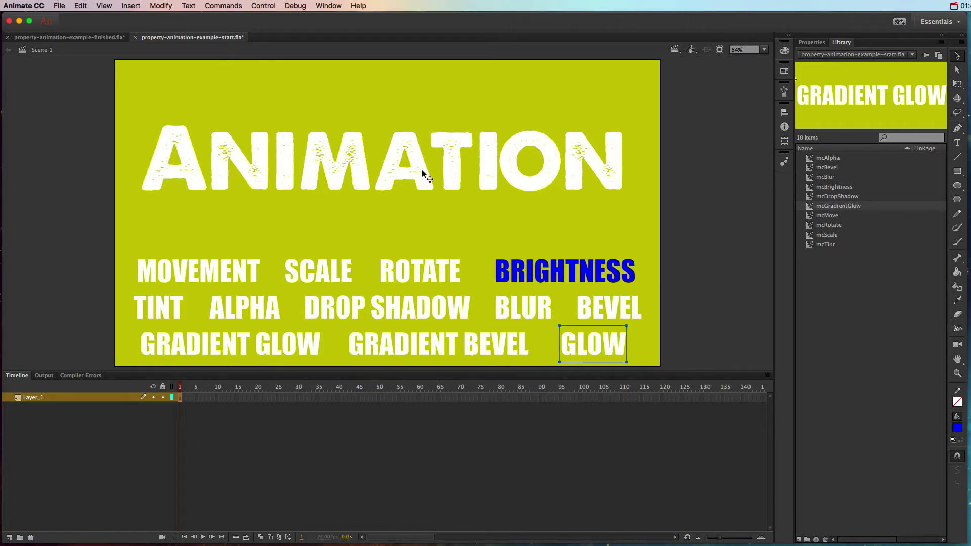
{"action": "left_click", "coordinate": [423, 173]}
Convert the GRADIENT BEVEL text to a movie clip symbol named mcGradientBevel.
{"action": "left_click", "coordinate": [444, 344]}
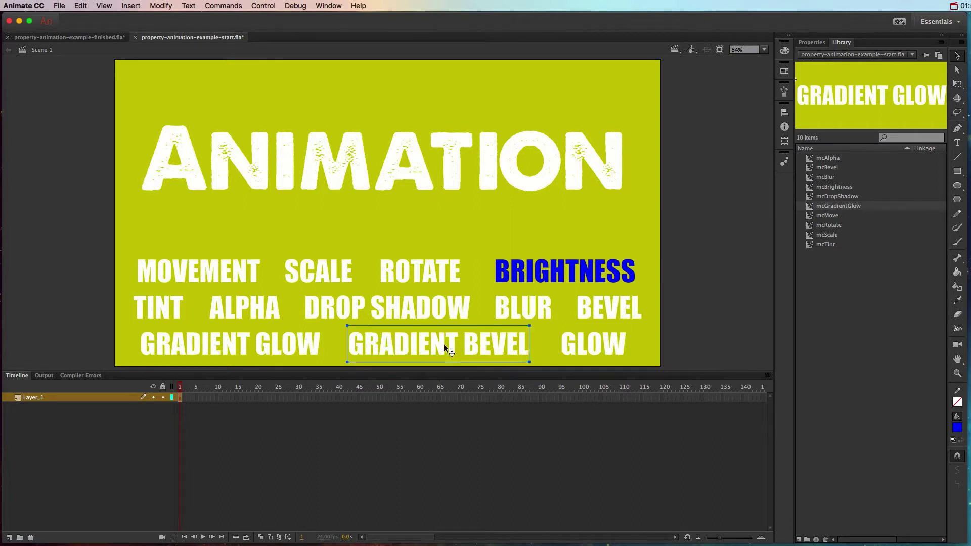
{"action": "left_click", "coordinate": [160, 6]}
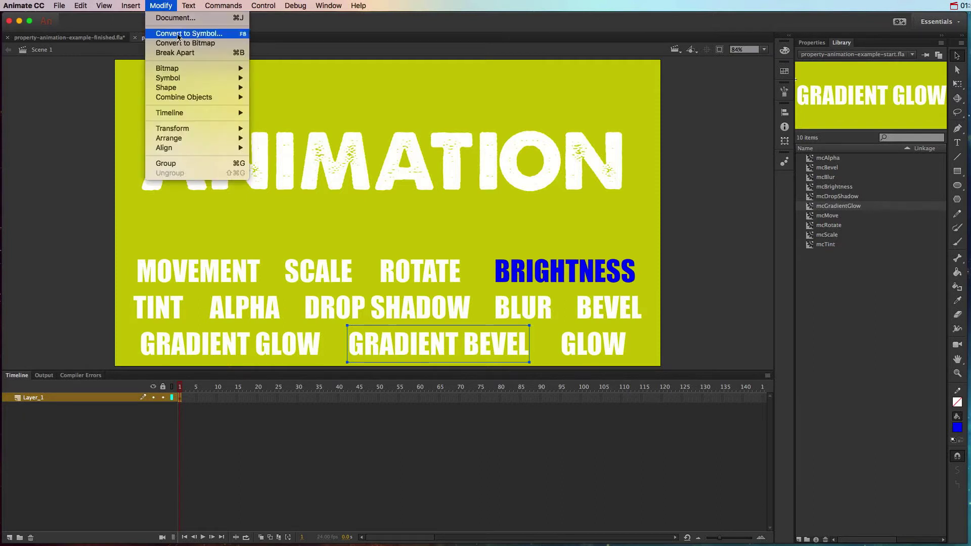
{"action": "left_click", "coordinate": [246, 38]}
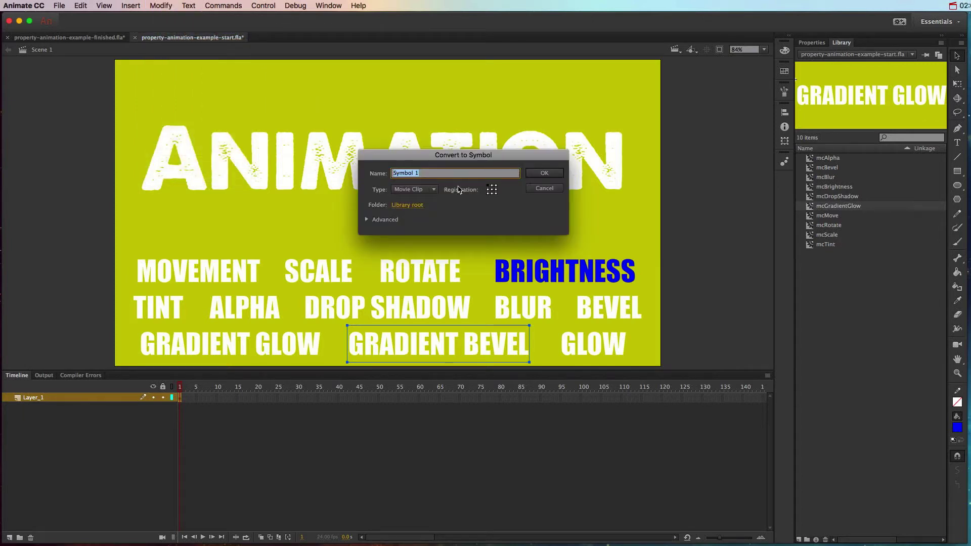
{"action": "type", "text": "mcGradientBevel"}
{"action": "left_click", "coordinate": [545, 174]}
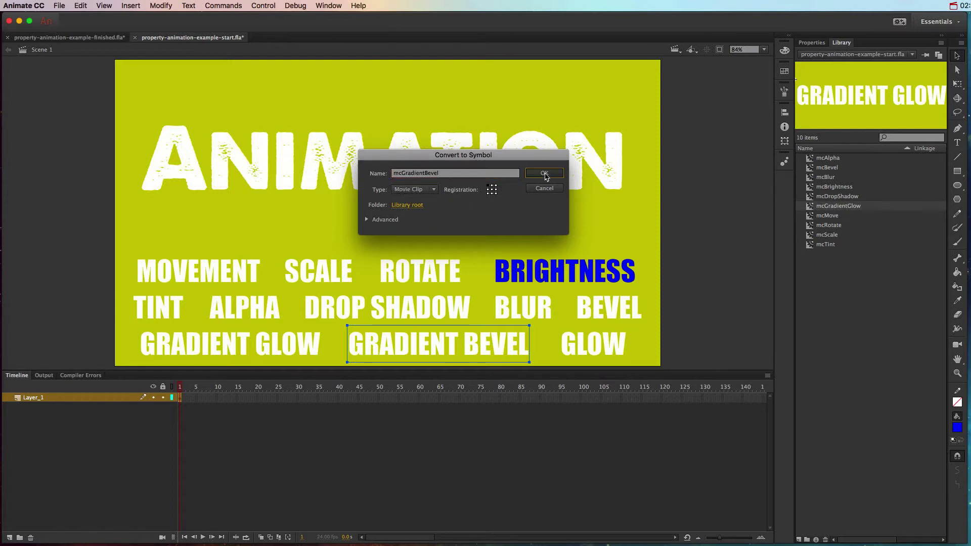
Convert the GLOW text to a movie clip symbol named mcGlow.
{"action": "left_click", "coordinate": [605, 345]}
{"action": "left_click", "coordinate": [160, 6]}
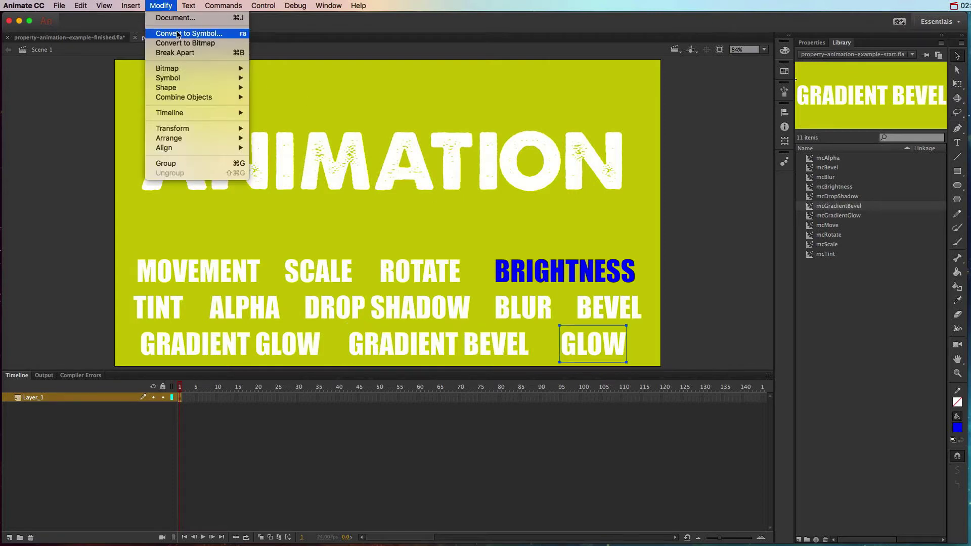
{"action": "left_click", "coordinate": [177, 34]}
{"action": "type", "text": "mcGlow"}
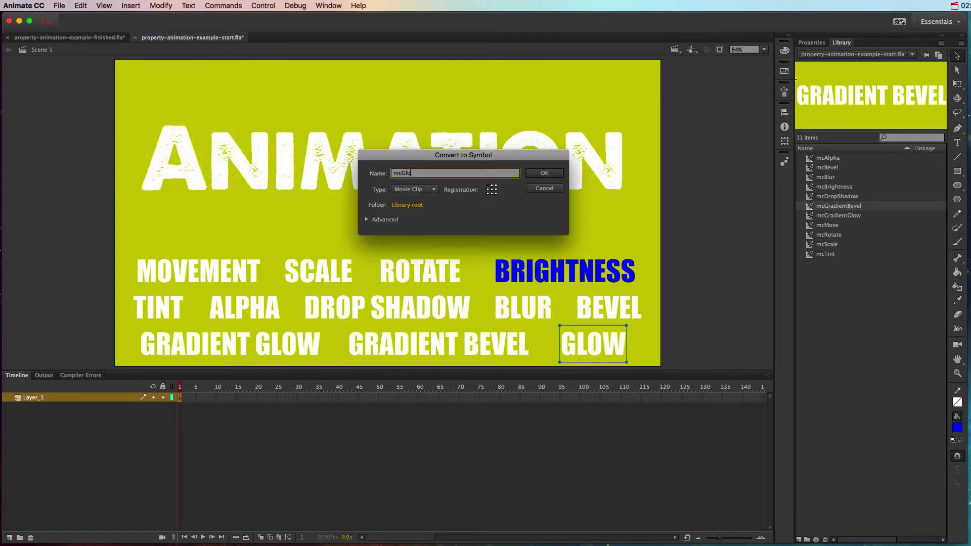
{"action": "key", "text": "Return"}
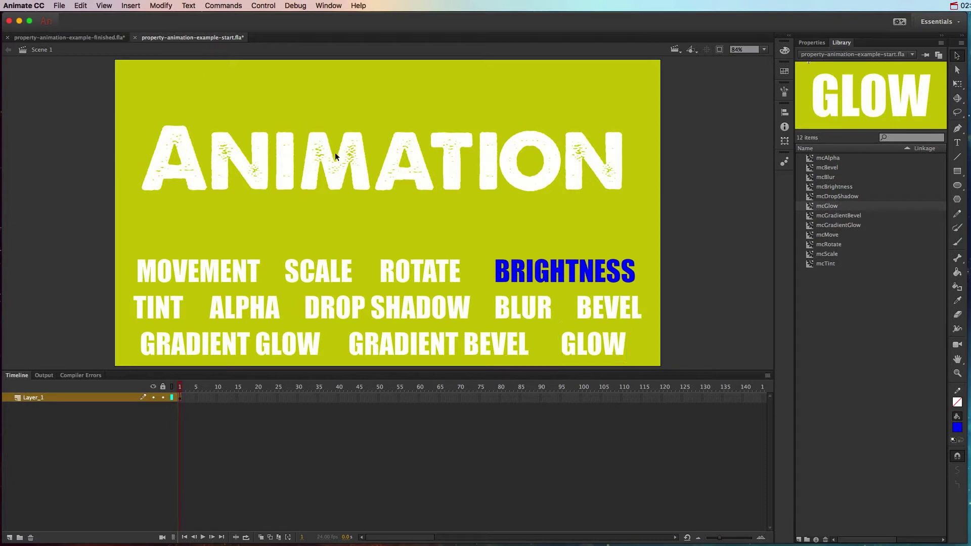
Convert the large Animation title to a movie clip symbol named mcAnimation.
{"action": "left_click", "coordinate": [339, 155]}
{"action": "left_click", "coordinate": [161, 5]}
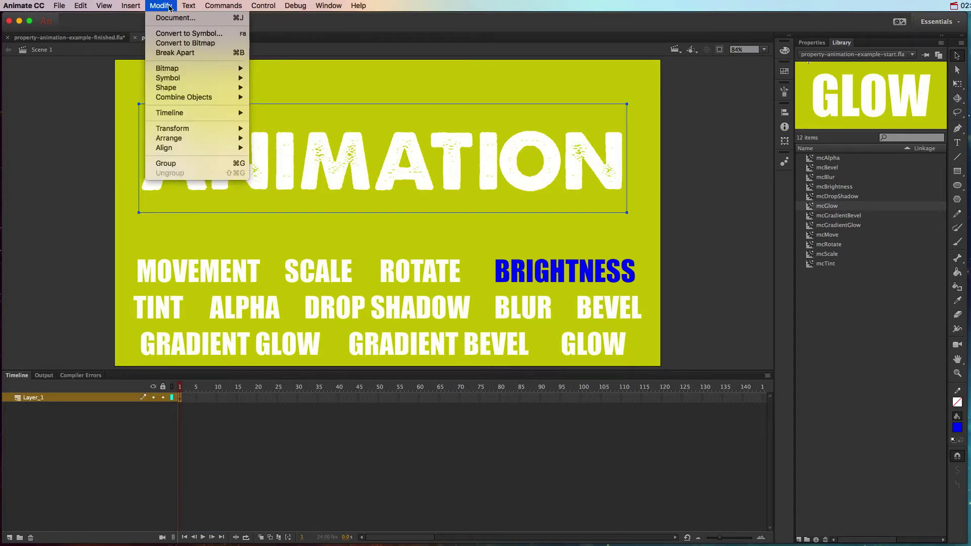
{"action": "left_click", "coordinate": [181, 34]}
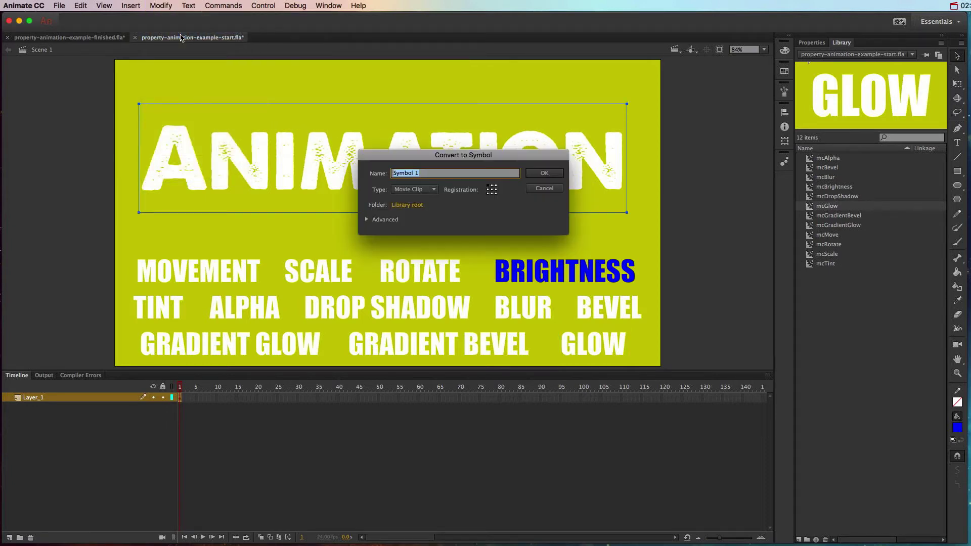
{"action": "type", "text": "mcAnimation"}
{"action": "left_click", "coordinate": [555, 172]}
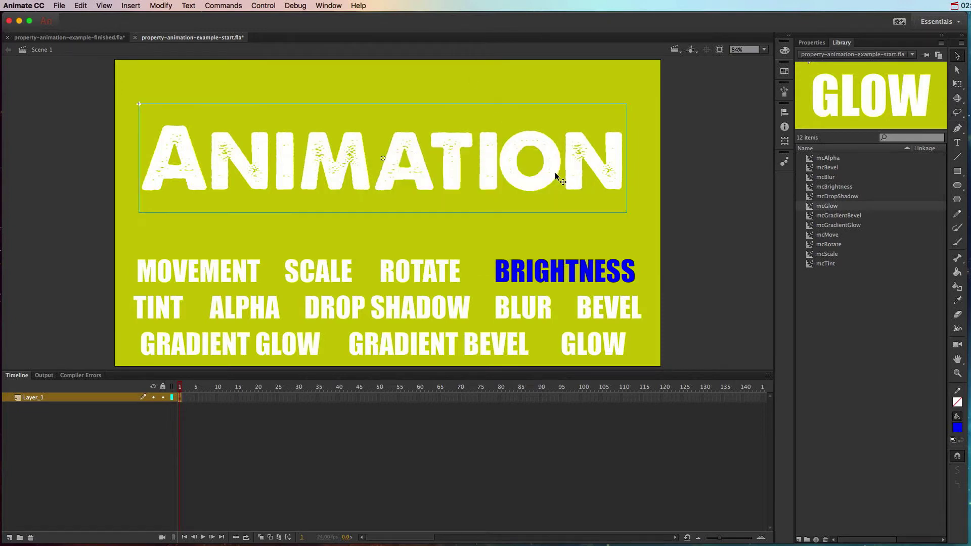
Distribute all the movie clips on the stage to separate layers and delete the empty Layer_1.
{"action": "left_click", "coordinate": [666, 281]}
{"action": "left_click_drag", "start_coordinate": [680, 365], "coordinate": [112, 101]}
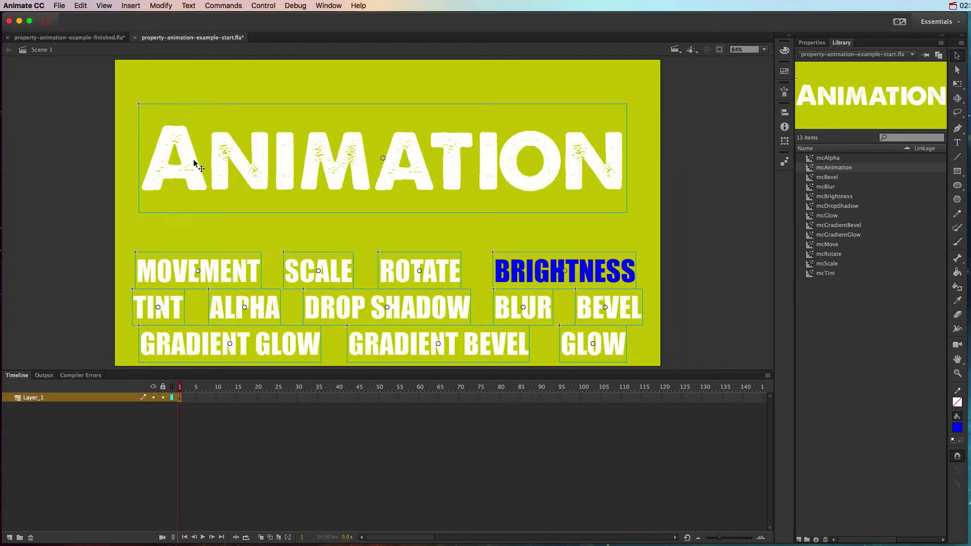
{"action": "right_click", "coordinate": [218, 169]}
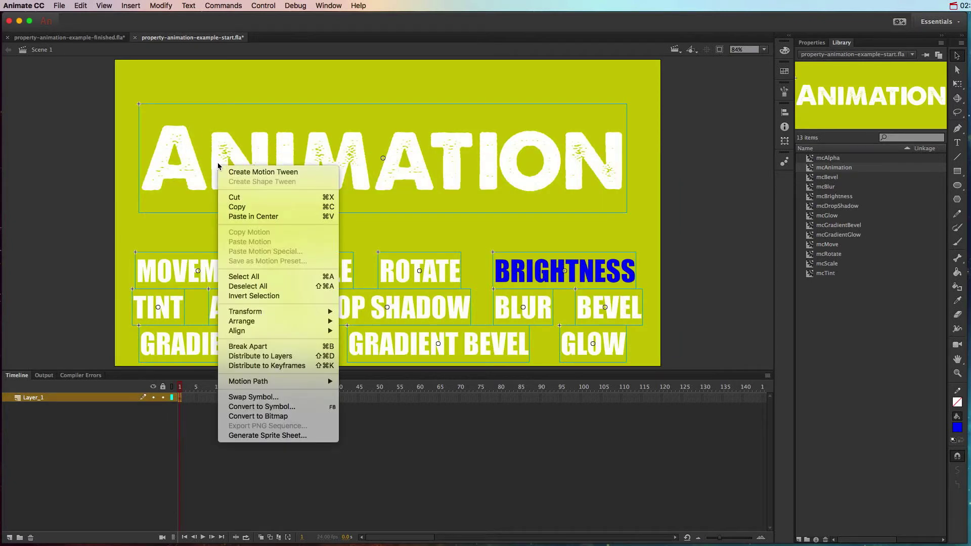
{"action": "left_click", "coordinate": [296, 359]}
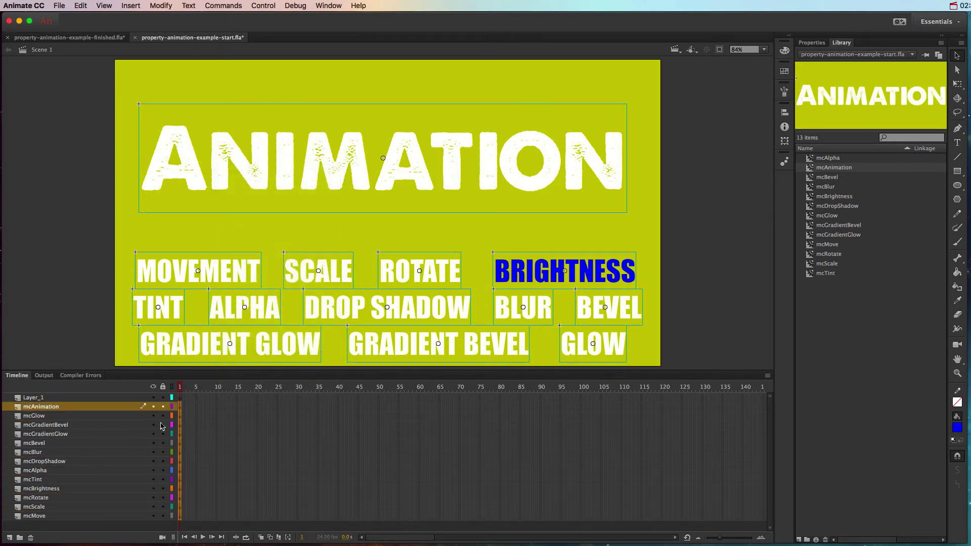
{"action": "left_click", "coordinate": [51, 398]}
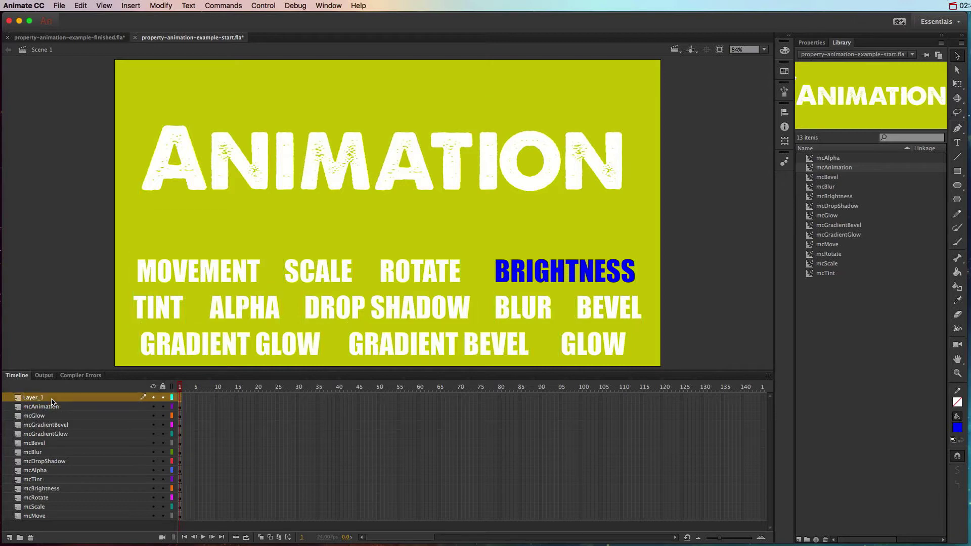
{"action": "left_click", "coordinate": [32, 539]}
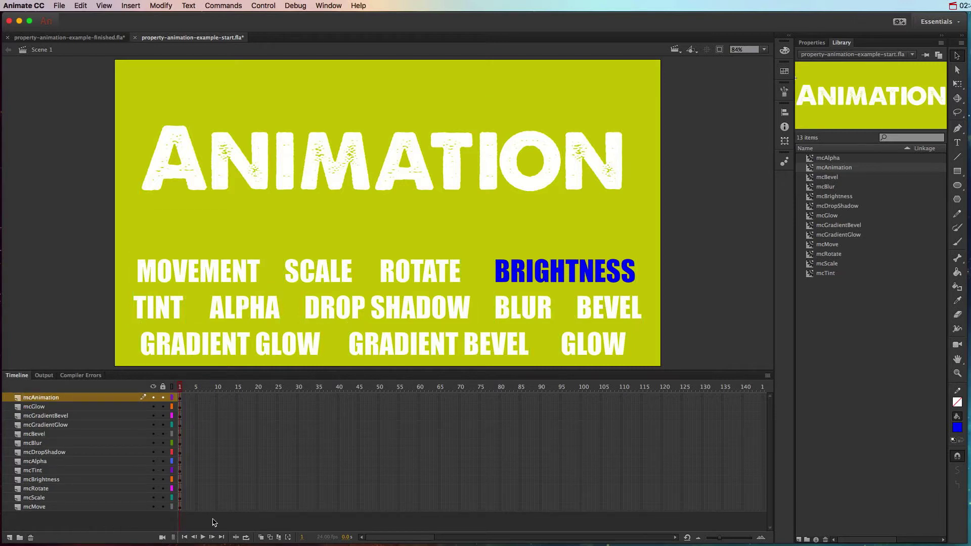
Create motion tweens for all the movie clips on the stage at once.
{"action": "left_click_drag", "start_coordinate": [689, 345], "coordinate": [71, 134]}
{"action": "left_click", "coordinate": [731, 291]}
{"action": "left_click_drag", "start_coordinate": [706, 353], "coordinate": [87, 153]}
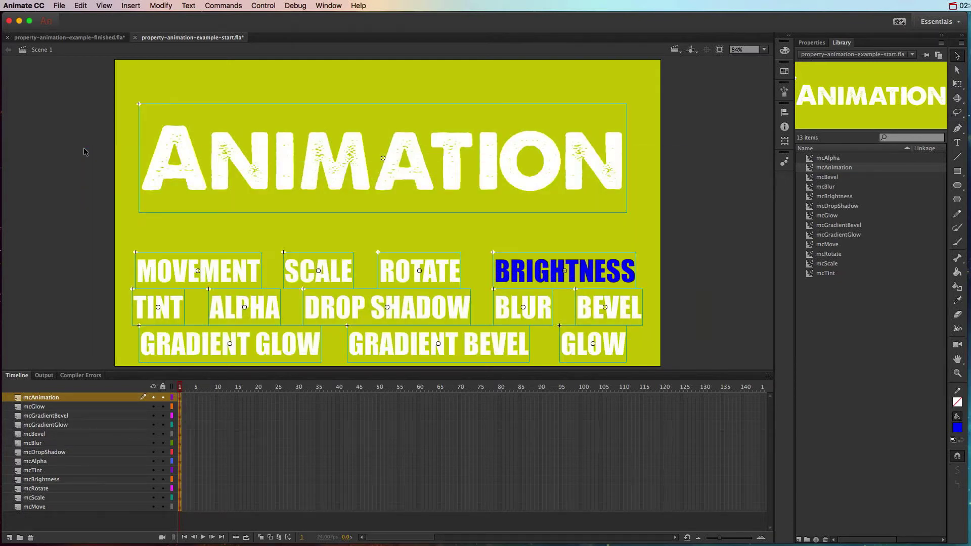
{"action": "left_click", "coordinate": [154, 6]}
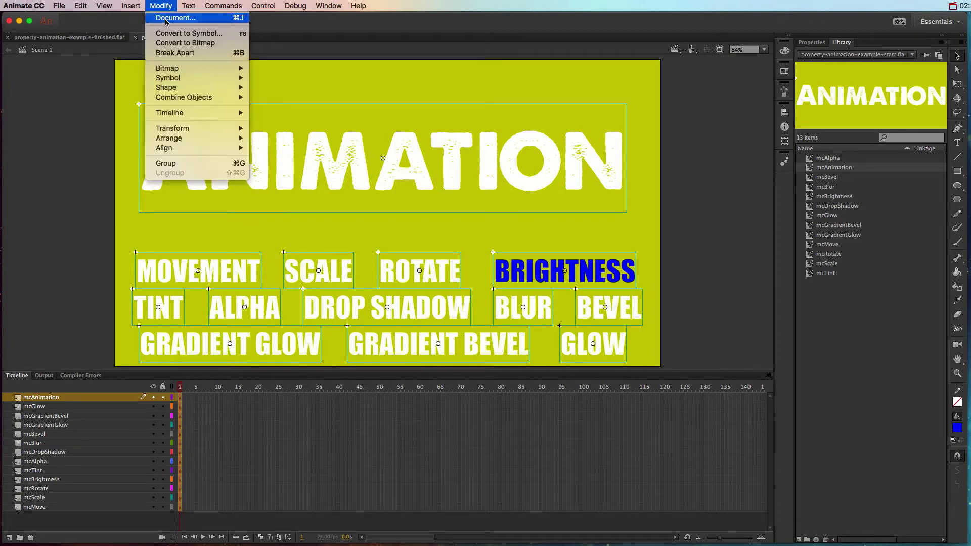
{"action": "mouse_move", "coordinate": [123, 6]}
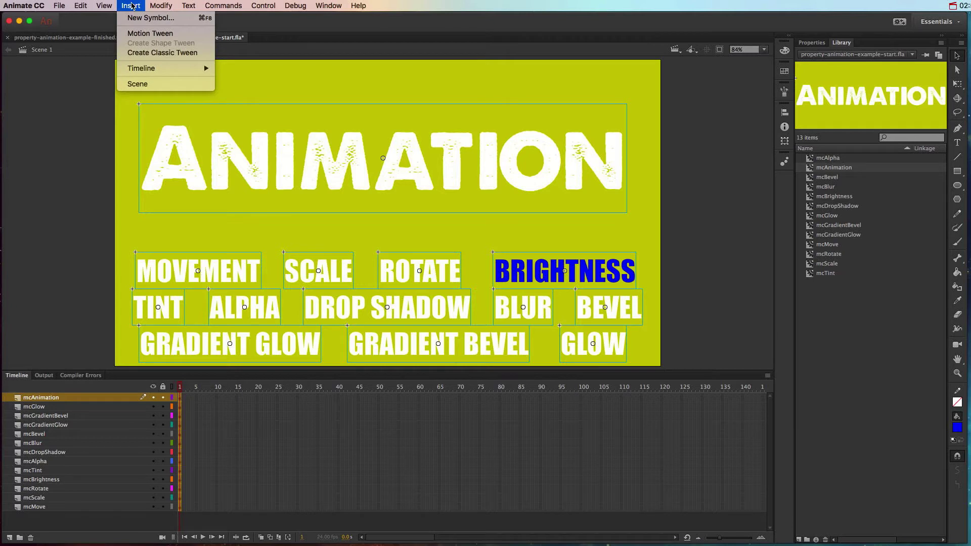
{"action": "left_click", "coordinate": [140, 34]}
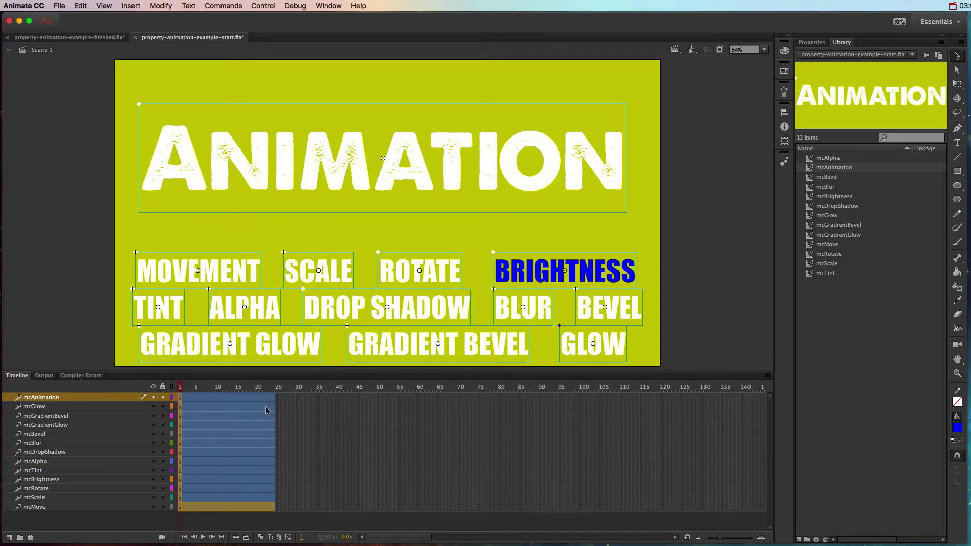
{"action": "left_click_drag", "start_coordinate": [300, 510], "coordinate": [276, 402]}
{"action": "left_click_drag", "start_coordinate": [313, 430], "coordinate": [325, 442]}
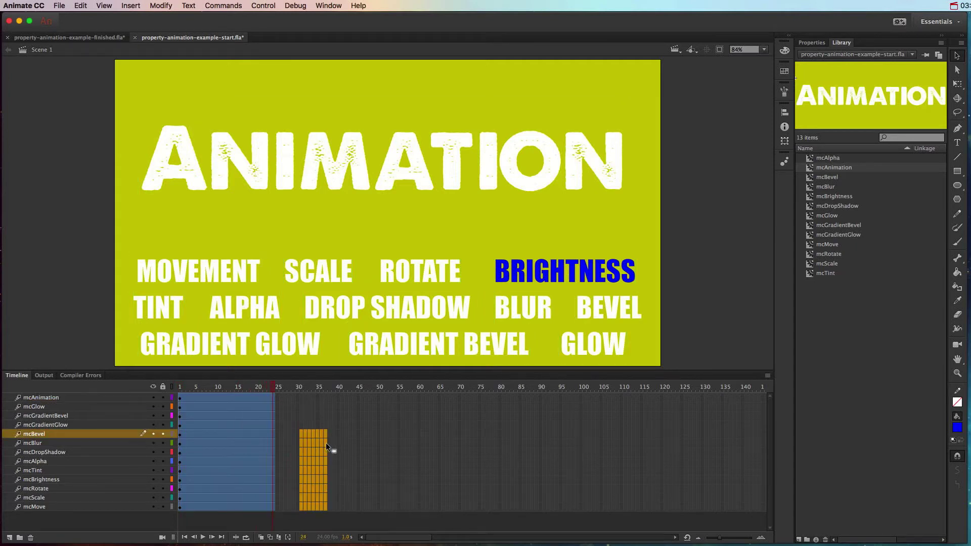
{"action": "left_click", "coordinate": [336, 466]}
{"action": "left_click", "coordinate": [274, 508]}
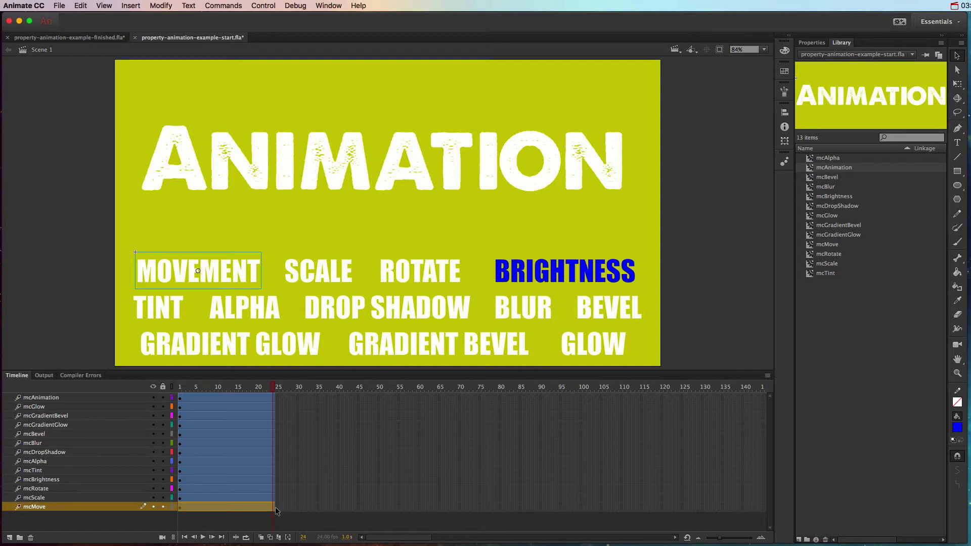
{"action": "left_click", "coordinate": [266, 400], "text": "shift"}
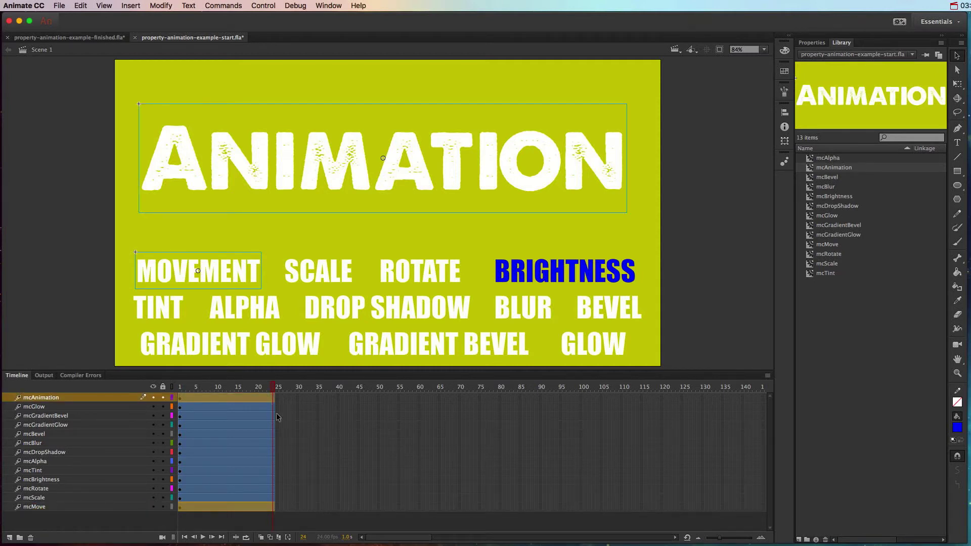
{"action": "left_click", "coordinate": [297, 512]}
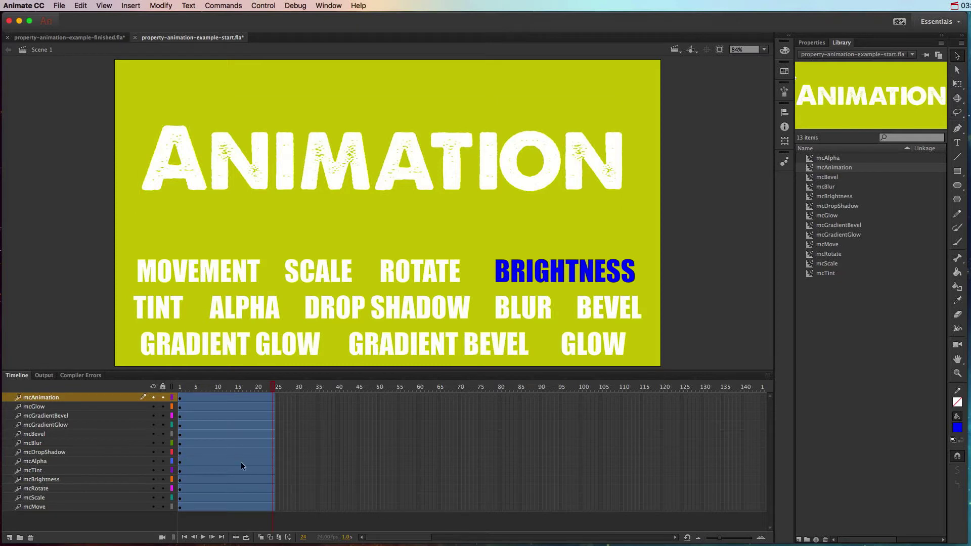
Extend the motion tween spans of all layers, from mcMove up to mcAnimation, together to frame 120.
{"action": "left_click", "coordinate": [272, 506]}
{"action": "left_click", "coordinate": [273, 499], "text": "shift"}
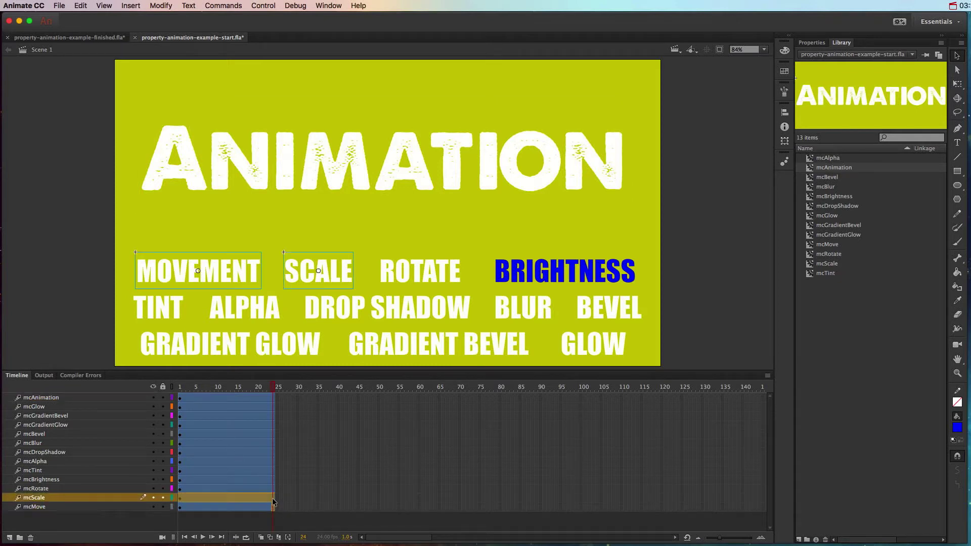
{"action": "left_click", "coordinate": [273, 491], "text": "shift"}
{"action": "left_click", "coordinate": [273, 479], "text": "shift"}
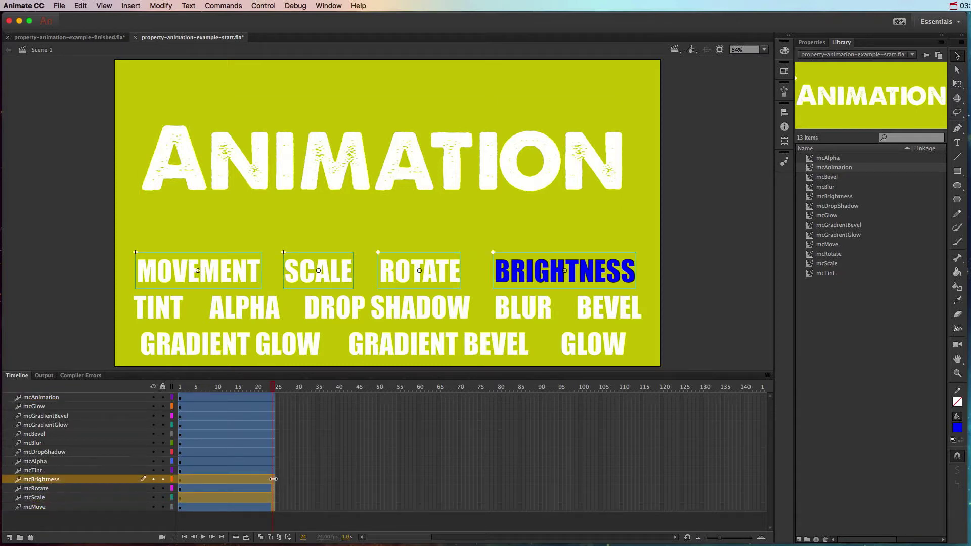
{"action": "left_click", "coordinate": [273, 470], "text": "shift"}
{"action": "left_click", "coordinate": [272, 461], "text": "shift"}
{"action": "left_click", "coordinate": [272, 453], "text": "shift"}
{"action": "left_click", "coordinate": [272, 444], "text": "shift"}
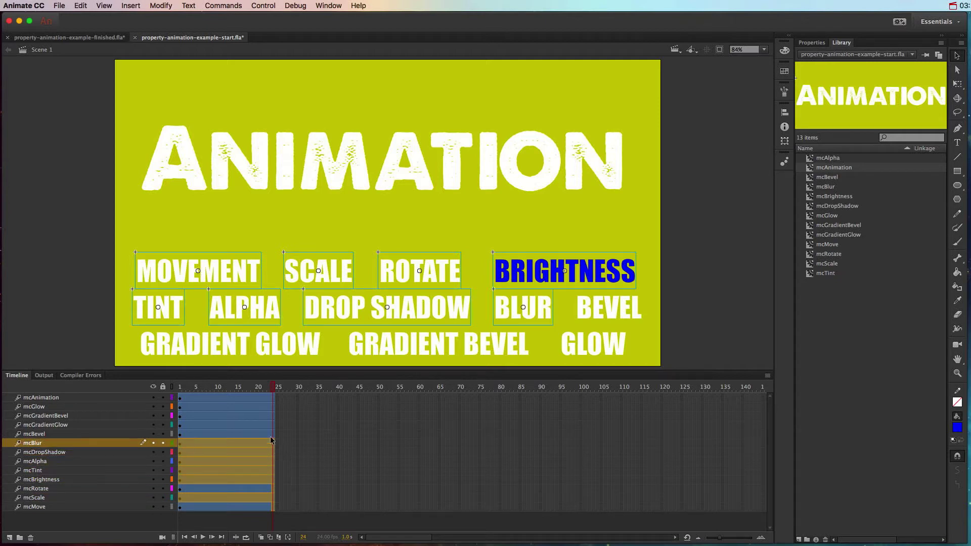
{"action": "left_click", "coordinate": [272, 434], "text": "shift"}
{"action": "left_click", "coordinate": [271, 425], "text": "shift"}
{"action": "left_click", "coordinate": [271, 416], "text": "shift"}
{"action": "left_click", "coordinate": [270, 408], "text": "shift"}
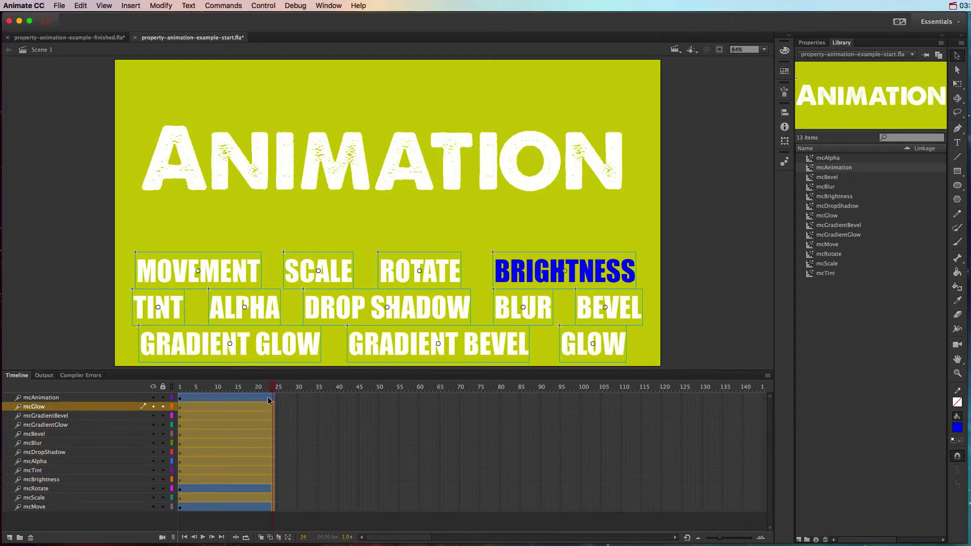
{"action": "left_click", "coordinate": [270, 399], "text": "shift"}
{"action": "left_click", "coordinate": [263, 490], "text": "shift"}
{"action": "left_click", "coordinate": [264, 508], "text": "shift"}
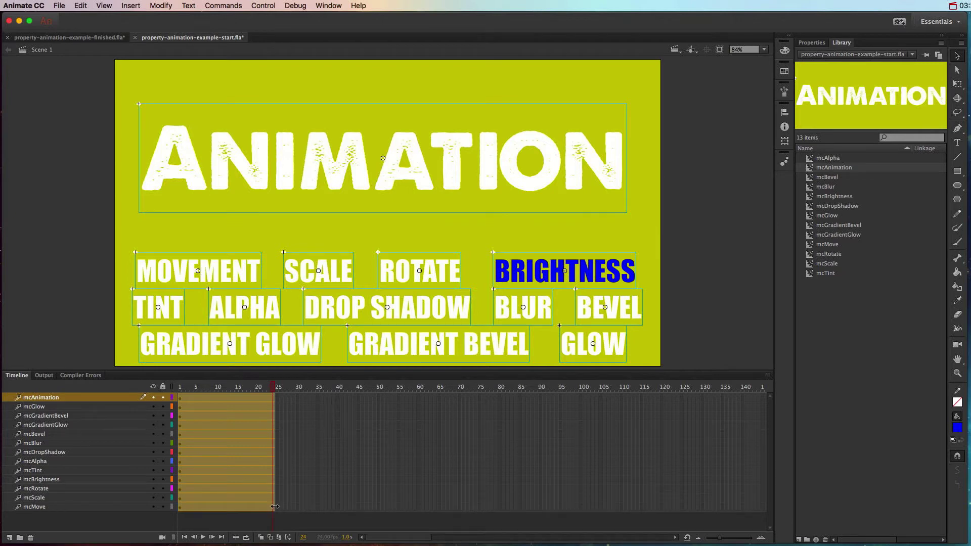
{"action": "left_click_drag", "start_coordinate": [275, 506], "coordinate": [662, 513]}
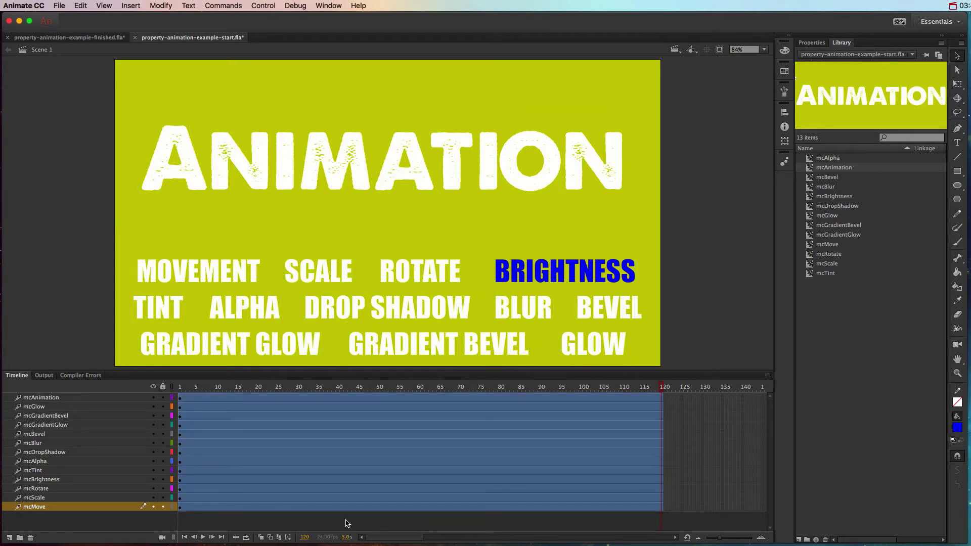
Undo the joint extension of the tween spans and stretch only the mcAnimation span to frame 120.
{"action": "key", "text": "cmd+z"}
{"action": "key", "text": "cmd+z"}
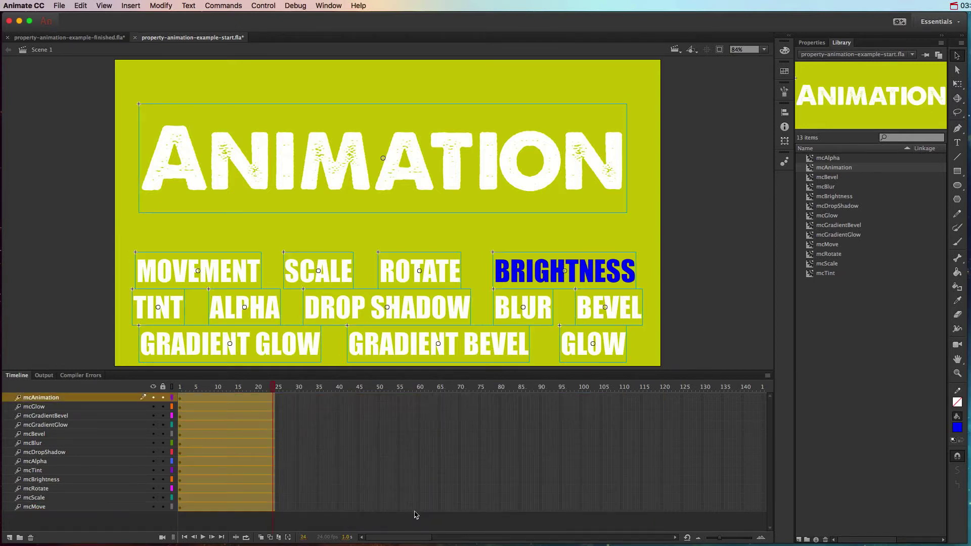
{"action": "left_click", "coordinate": [264, 397]}
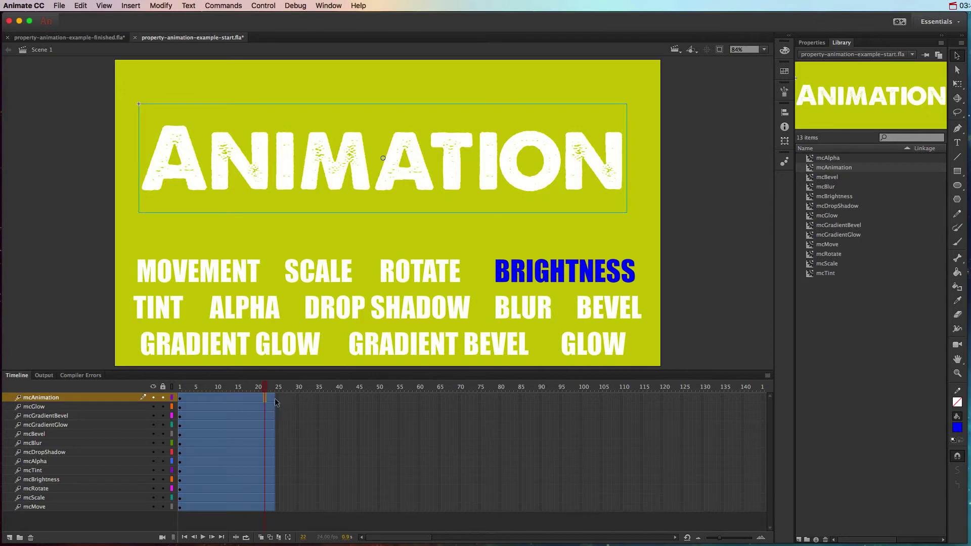
{"action": "left_click_drag", "start_coordinate": [272, 399], "coordinate": [662, 405]}
{"action": "left_click", "coordinate": [298, 519]}
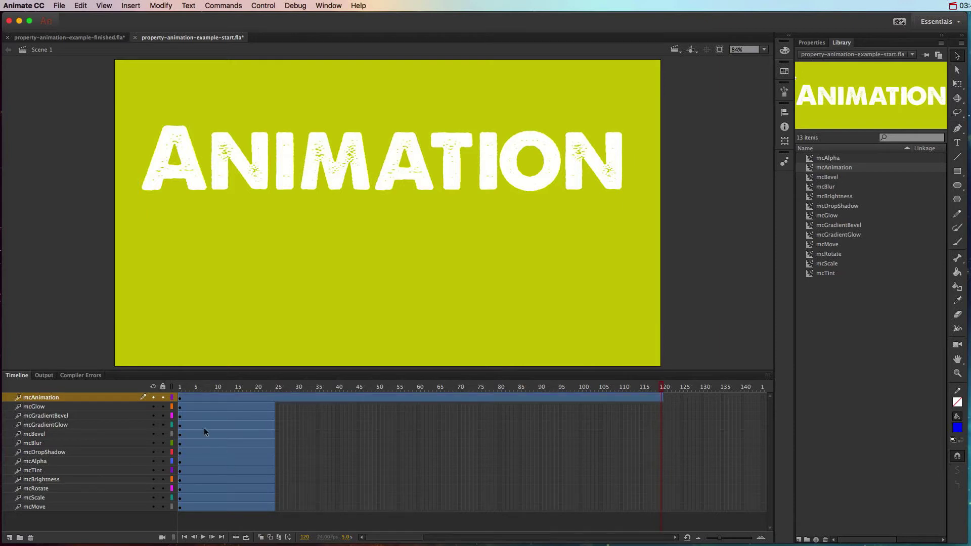
Select the tween spans of all remaining layers from mcGlow down to mcMove and extend them together to frame 120.
{"action": "left_click", "coordinate": [197, 407]}
{"action": "left_click", "coordinate": [216, 414], "text": "shift"}
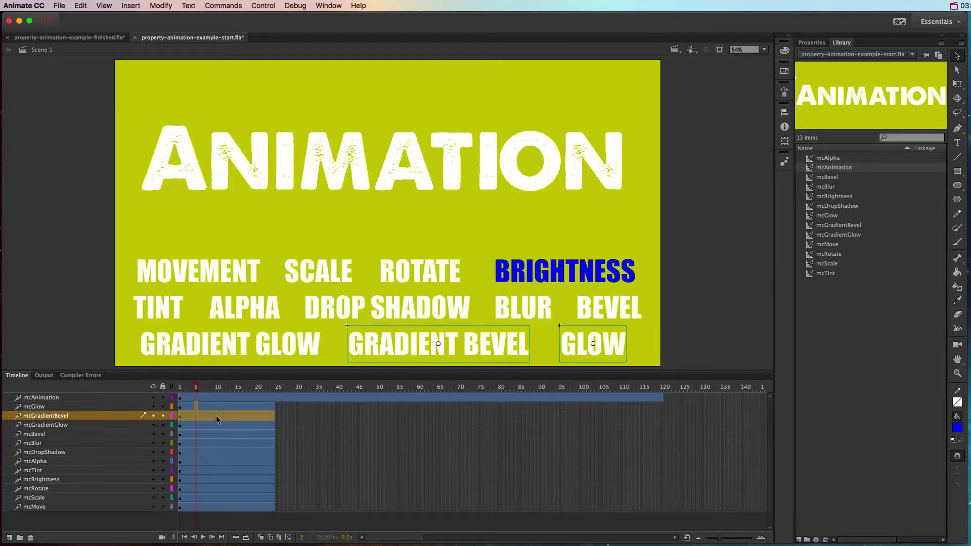
{"action": "left_click", "coordinate": [217, 425], "text": "shift"}
{"action": "left_click", "coordinate": [217, 434], "text": "shift"}
{"action": "left_click", "coordinate": [216, 443], "text": "shift"}
{"action": "left_click", "coordinate": [218, 452], "text": "shift"}
{"action": "left_click", "coordinate": [218, 461], "text": "shift"}
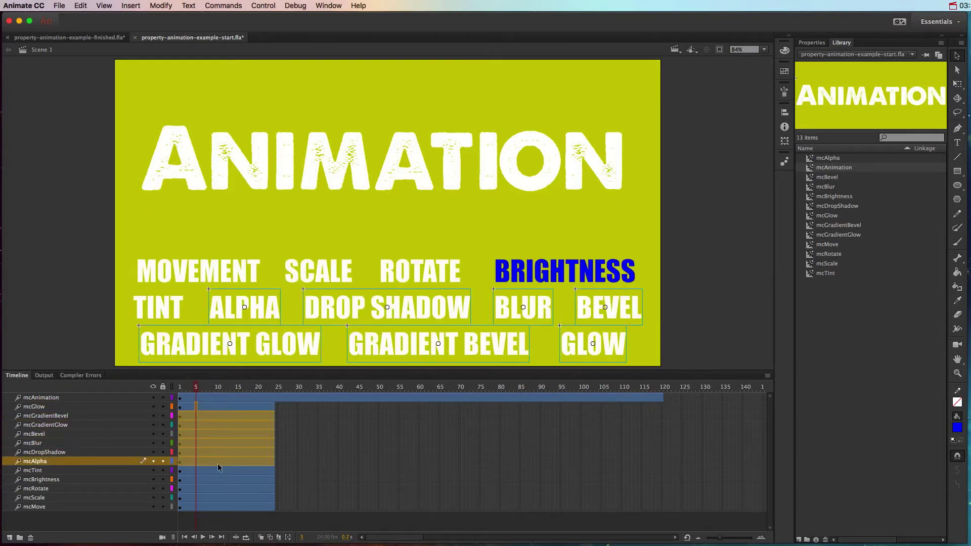
{"action": "left_click", "coordinate": [218, 470], "text": "shift"}
{"action": "left_click", "coordinate": [217, 479], "text": "shift"}
{"action": "left_click", "coordinate": [217, 489], "text": "shift"}
{"action": "left_click", "coordinate": [217, 497], "text": "shift"}
{"action": "left_click", "coordinate": [217, 507], "text": "shift"}
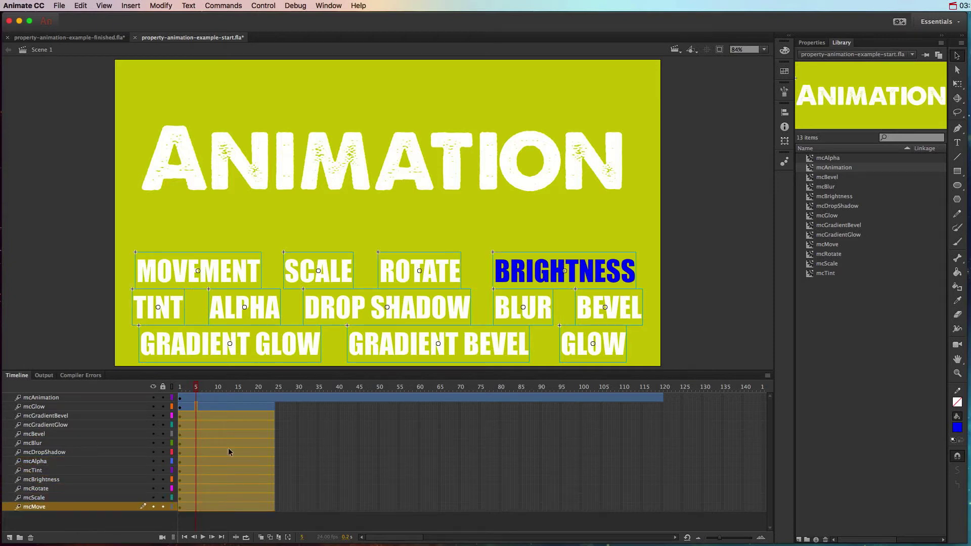
{"action": "left_click_drag", "start_coordinate": [271, 424], "coordinate": [662, 425]}
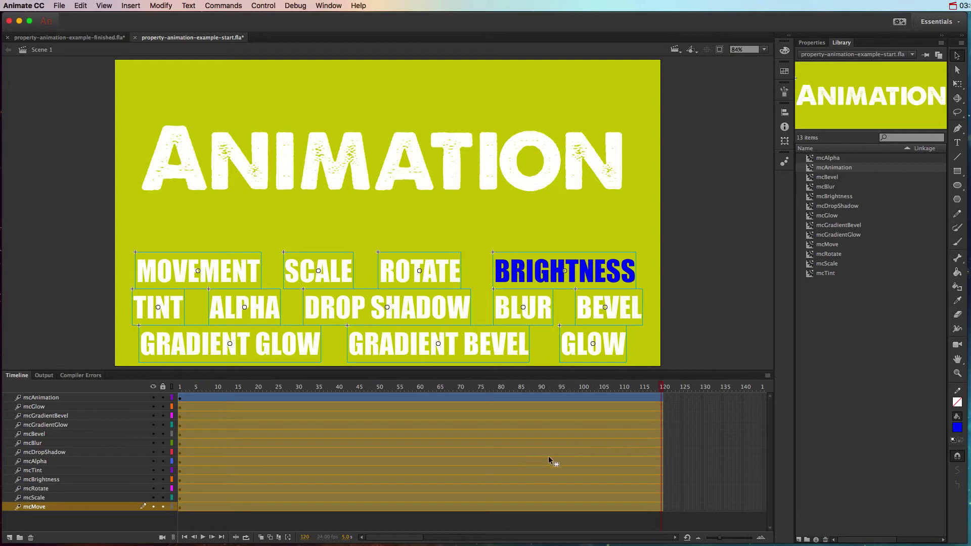
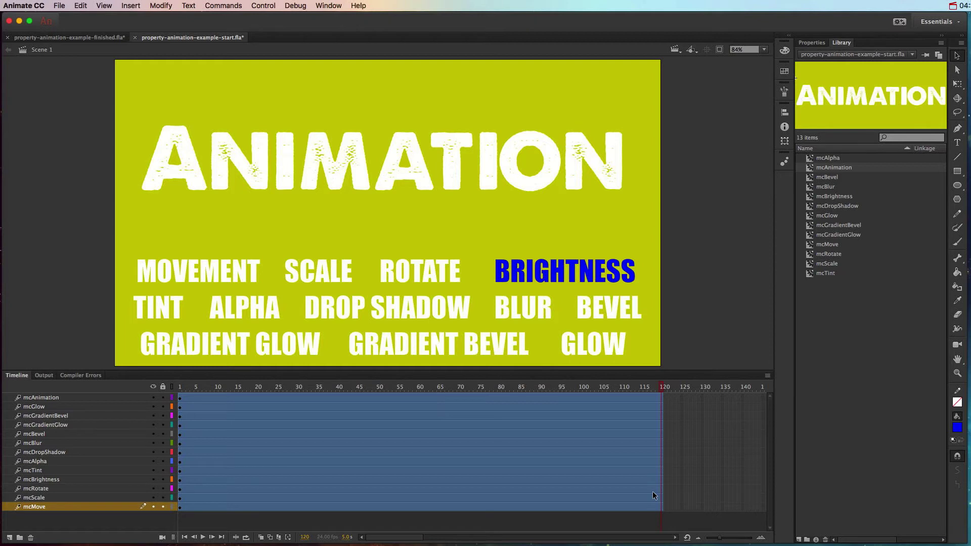
{"action": "left_click", "coordinate": [662, 398]}
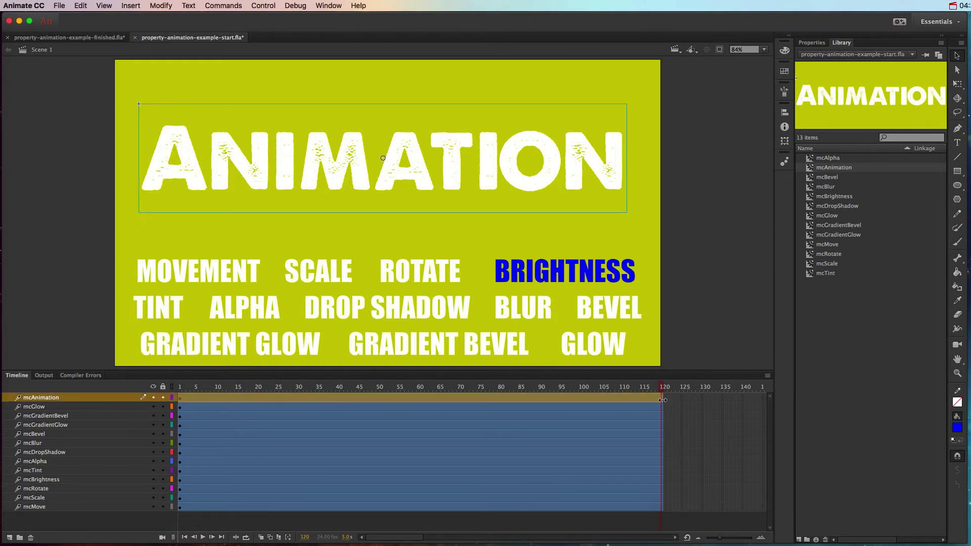
{"action": "left_click", "coordinate": [657, 411]}
{"action": "left_click", "coordinate": [663, 398]}
{"action": "left_click", "coordinate": [251, 267]}
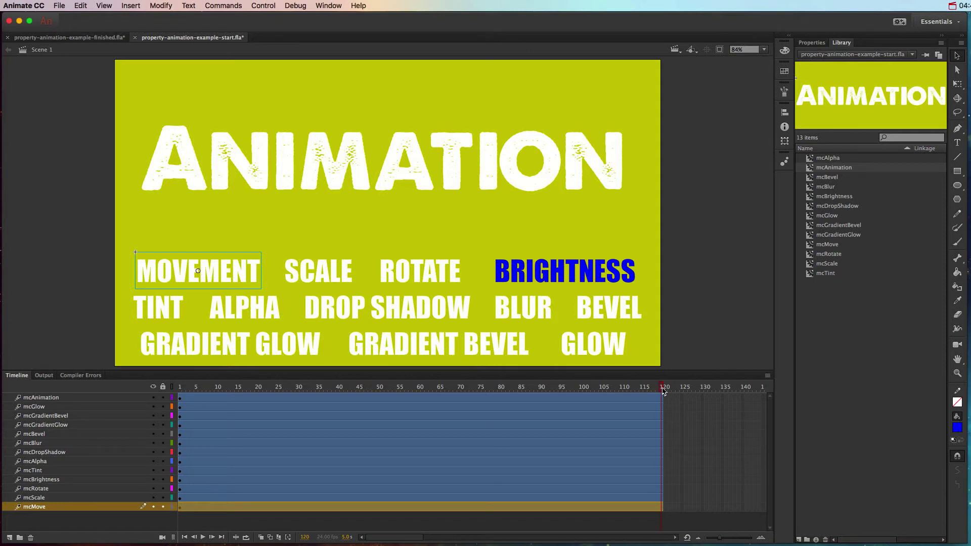
{"action": "left_click", "coordinate": [223, 277]}
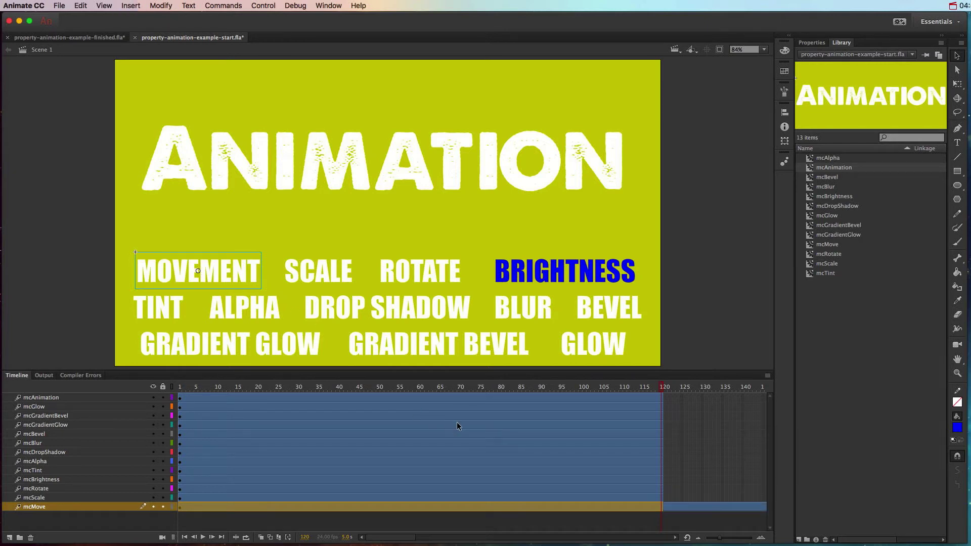
{"action": "key", "text": "ctrl+z"}
{"action": "left_click", "coordinate": [673, 452]}
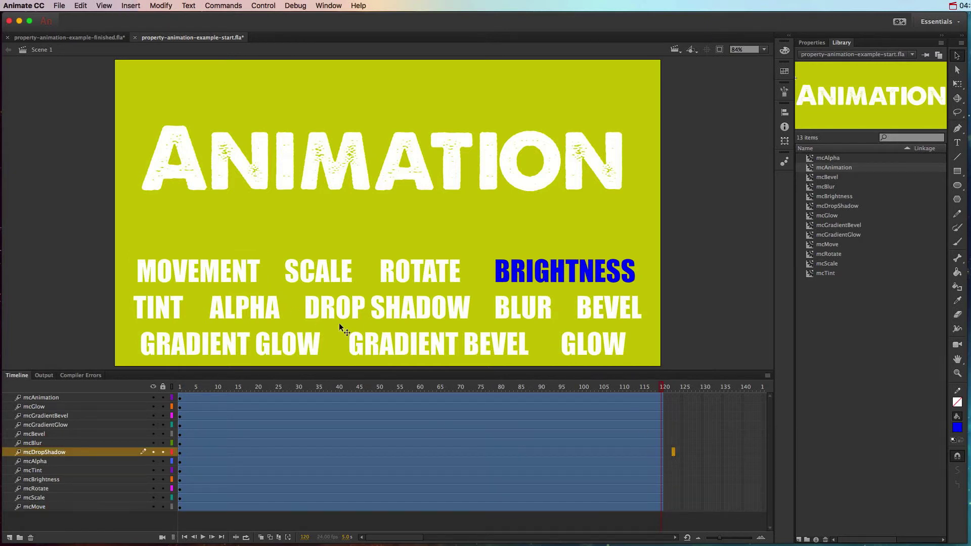
Insert a keyframe at frame 120 in the tween of every small text movie clip, from mcMove through mcGlow.
{"action": "left_click", "coordinate": [241, 272]}
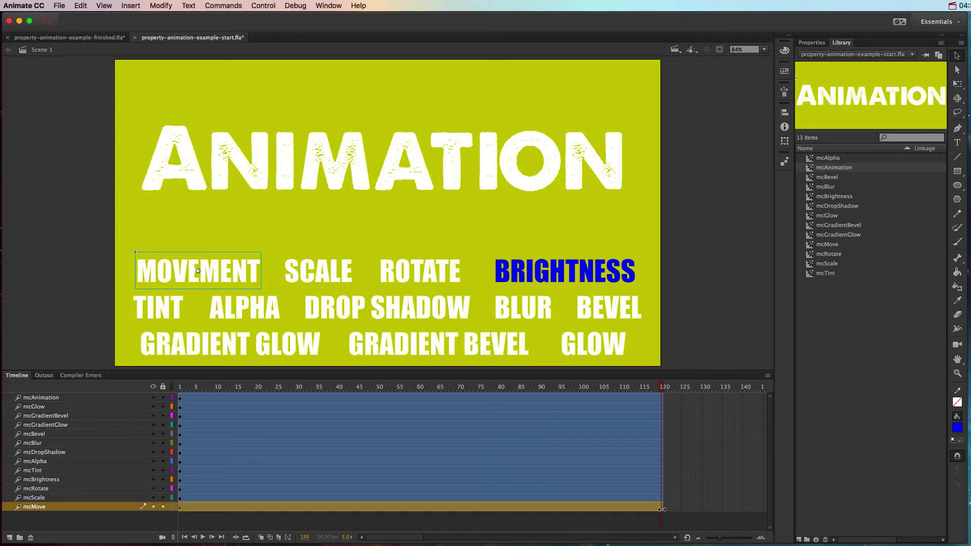
{"action": "left_click", "coordinate": [338, 274]}
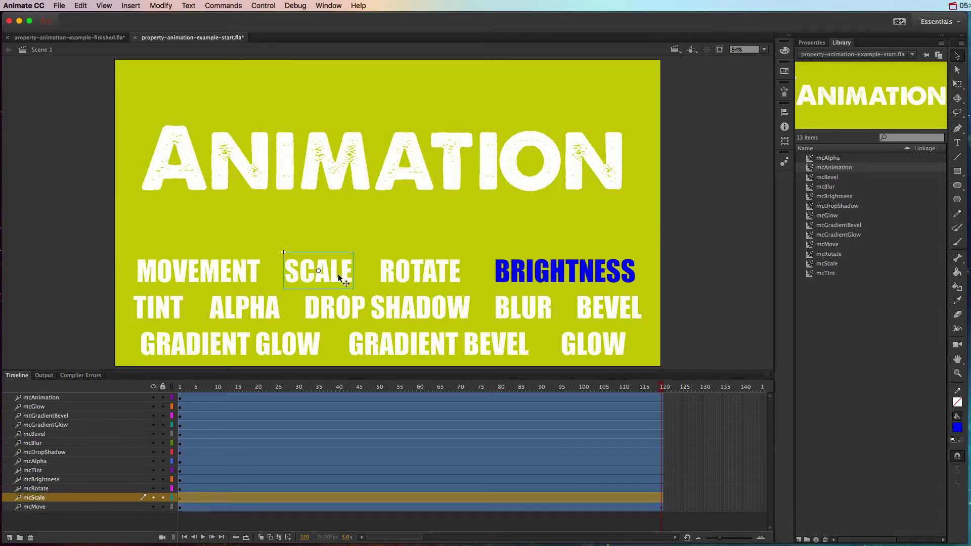
{"action": "left_click", "coordinate": [518, 274]}
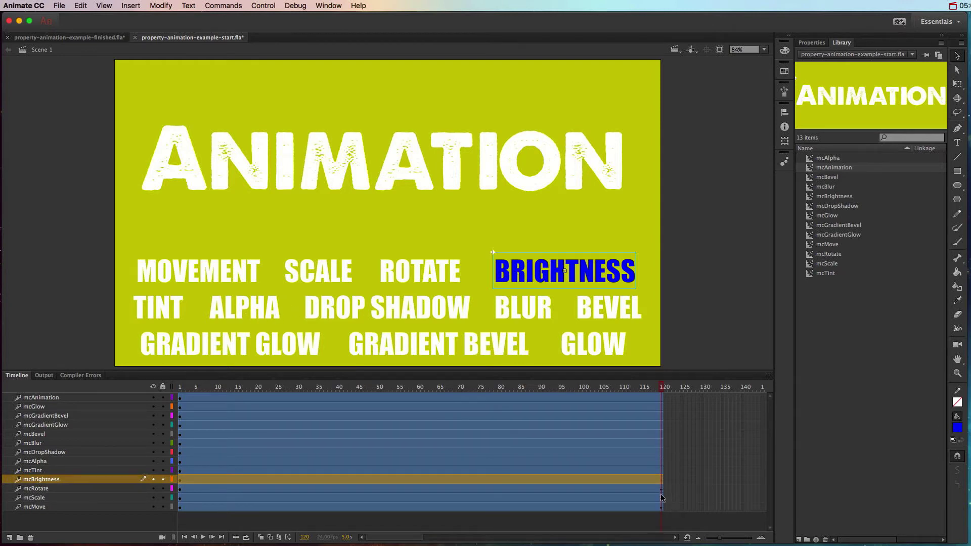
{"action": "left_click", "coordinate": [163, 305]}
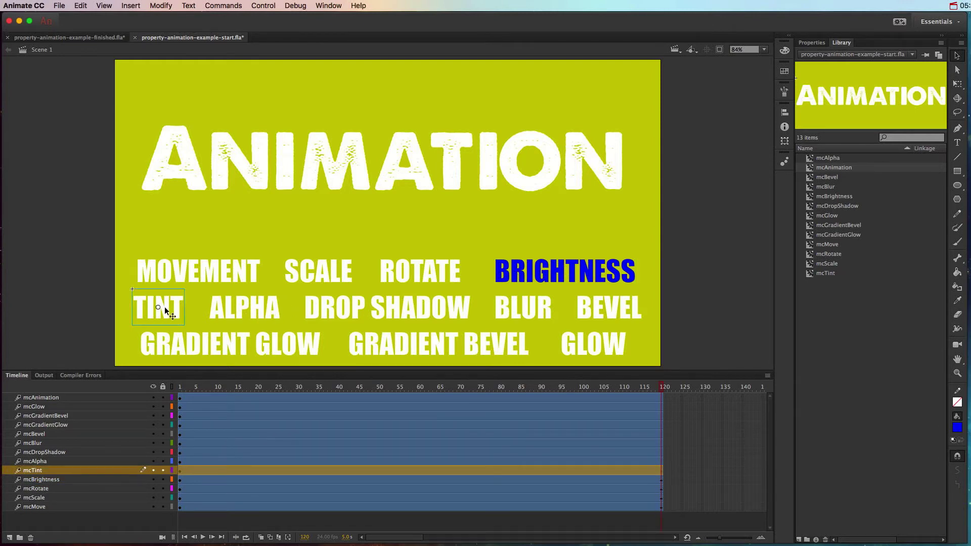
{"action": "left_click", "coordinate": [238, 308]}
{"action": "left_click", "coordinate": [354, 309]}
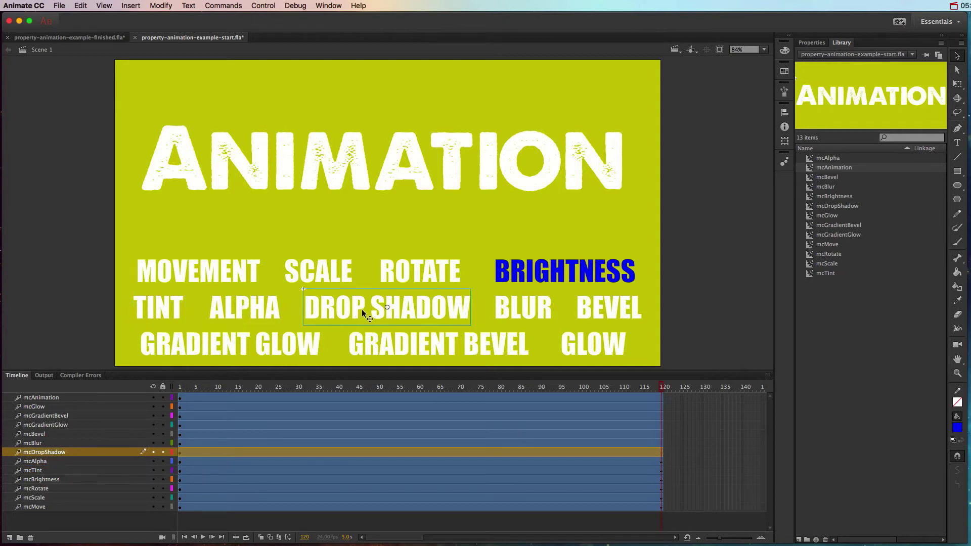
{"action": "left_click", "coordinate": [522, 311]}
{"action": "left_click", "coordinate": [606, 310]}
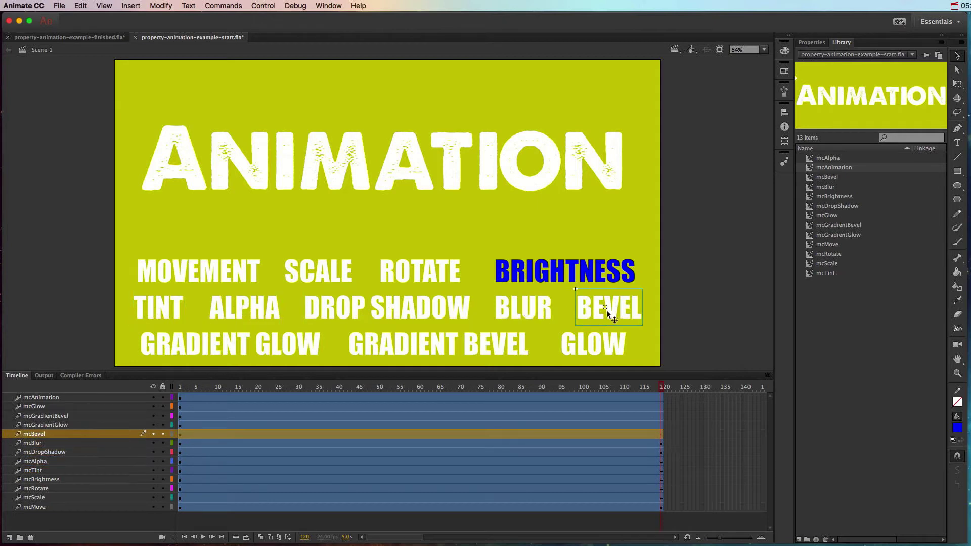
{"action": "left_click", "coordinate": [283, 349]}
{"action": "left_click", "coordinate": [407, 351]}
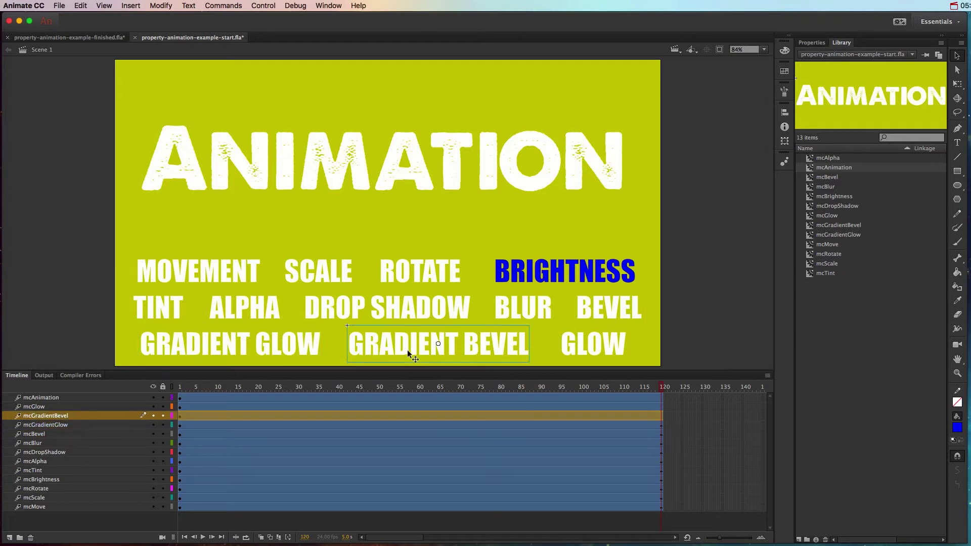
{"action": "left_click", "coordinate": [573, 349]}
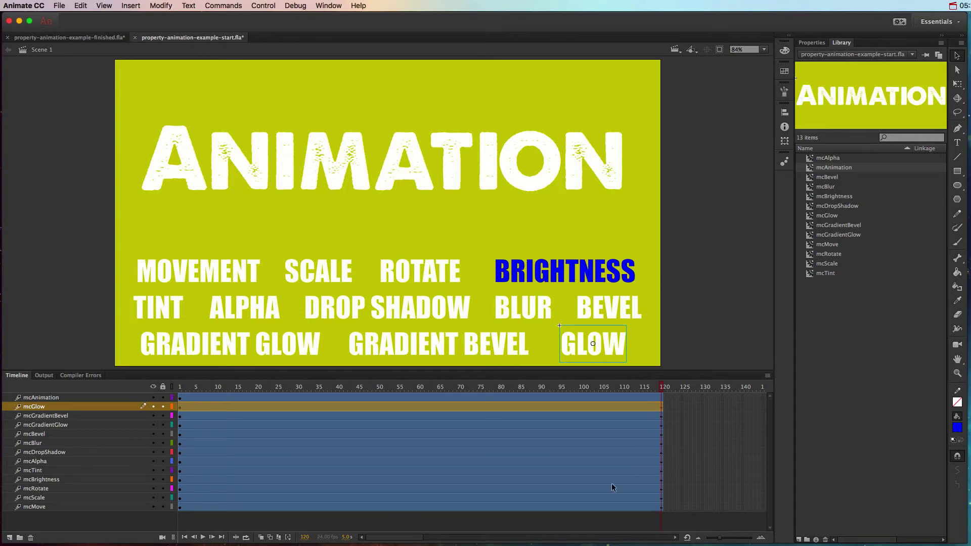
At frame 25, move the MOVEMENT text horizontally to the left, to an X position of about 25.
{"action": "left_click", "coordinate": [175, 272]}
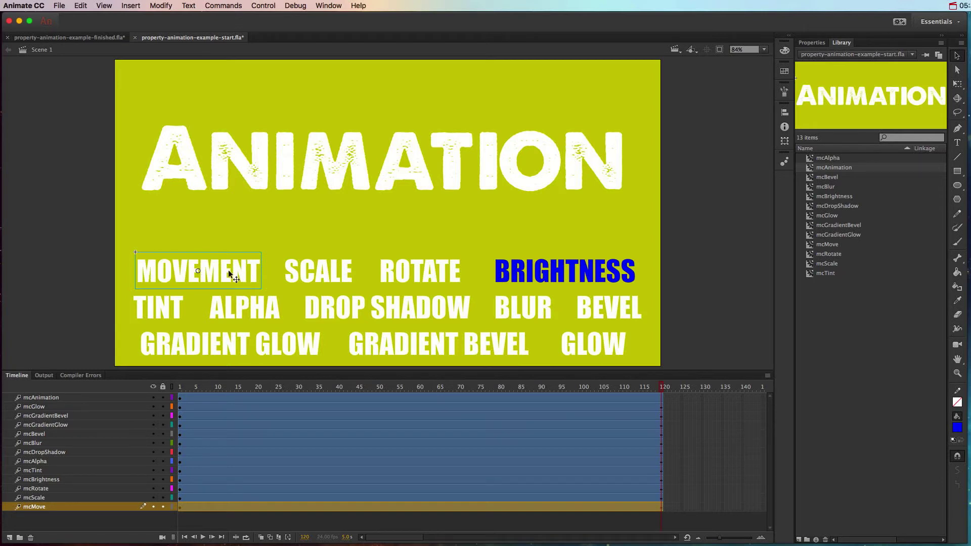
{"action": "left_click", "coordinate": [180, 388]}
{"action": "left_click_drag", "start_coordinate": [182, 389], "coordinate": [277, 393]}
{"action": "left_click", "coordinate": [810, 43]}
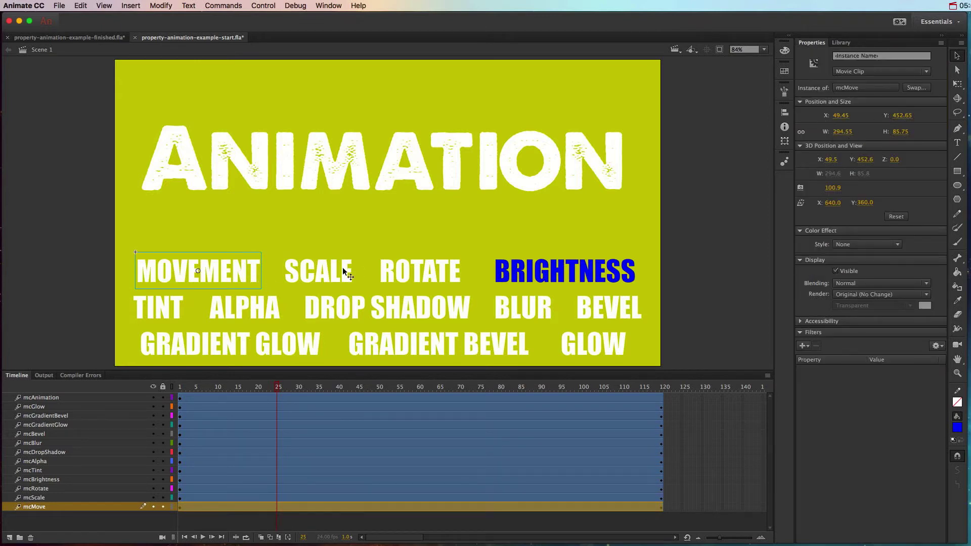
{"action": "left_click_drag", "start_coordinate": [241, 272], "coordinate": [232, 272]}
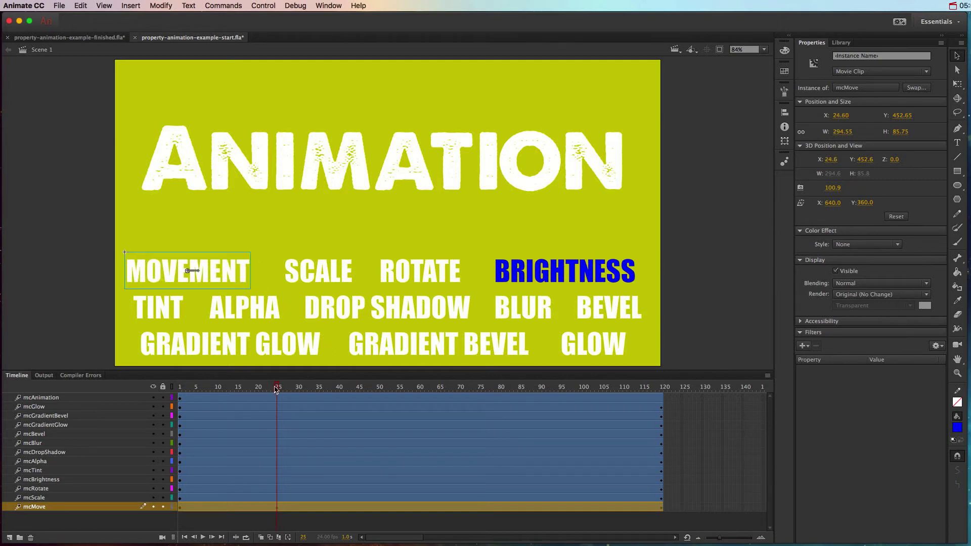
Move the MOVEMENT text right to about X 80 at frame 55 and left to about X 18 at frame 88.
{"action": "left_click_drag", "start_coordinate": [278, 387], "coordinate": [401, 388]}
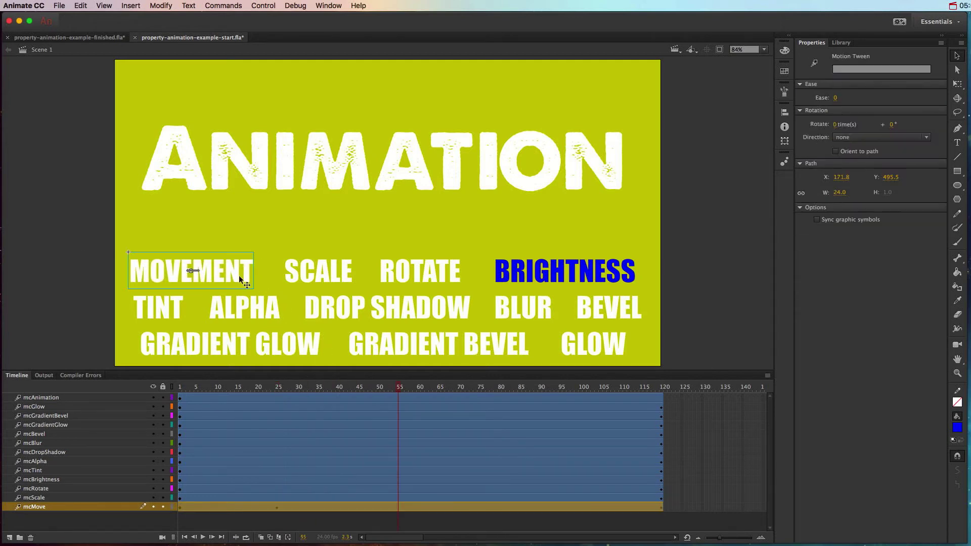
{"action": "left_click_drag", "start_coordinate": [239, 275], "coordinate": [257, 275]}
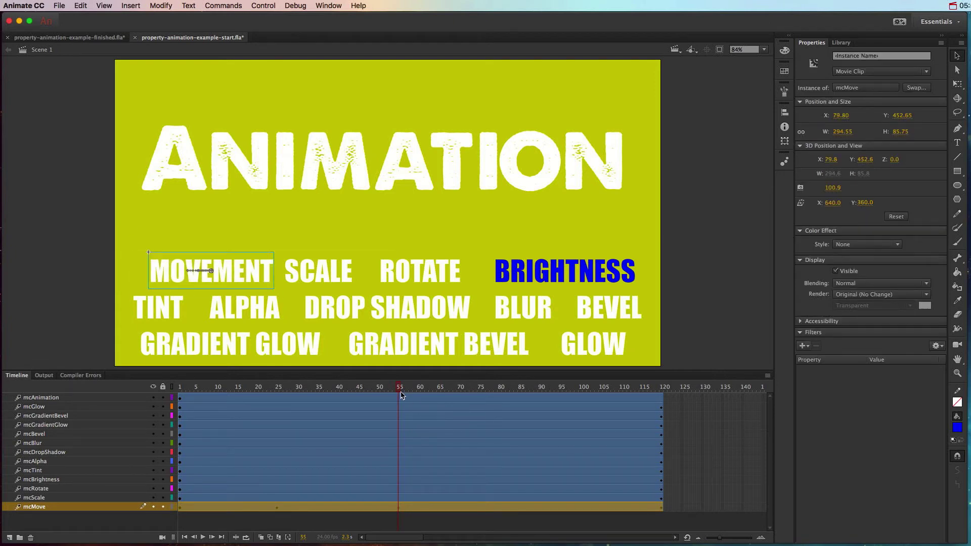
{"action": "left_click_drag", "start_coordinate": [401, 388], "coordinate": [531, 389]}
{"action": "left_click", "coordinate": [255, 280]}
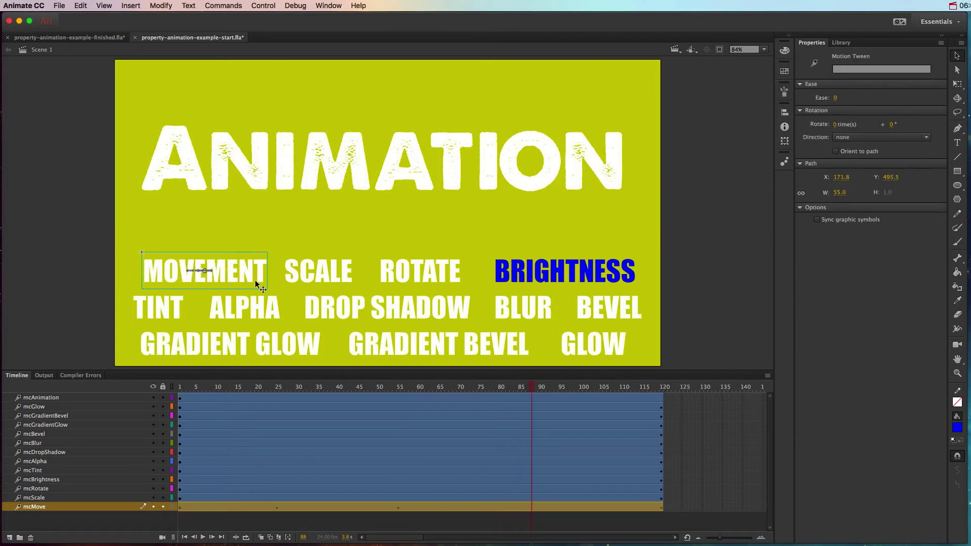
{"action": "left_click_drag", "start_coordinate": [251, 277], "coordinate": [231, 277]}
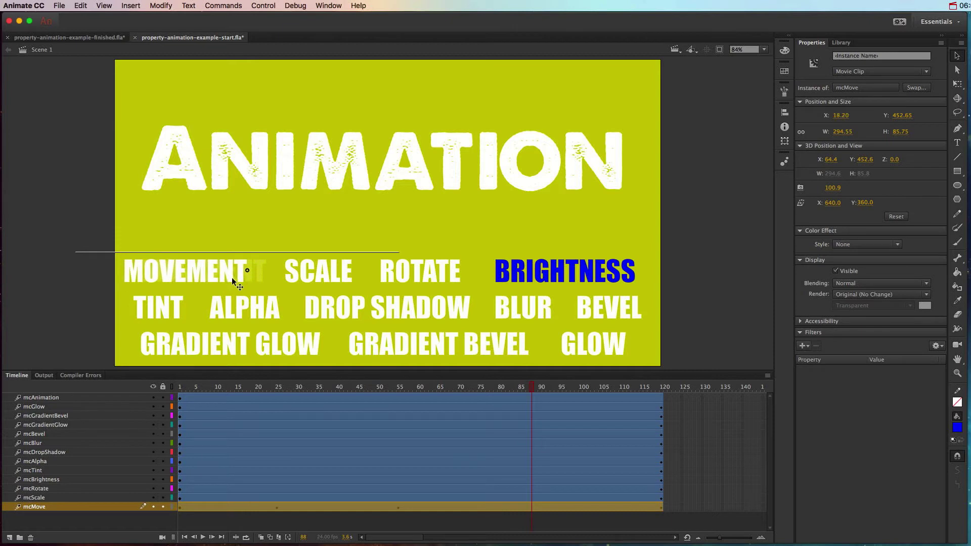
Go to frame 120, test the movie to preview the MOVEMENT animation, and close the preview.
{"action": "left_click_drag", "start_coordinate": [534, 393], "coordinate": [664, 393]}
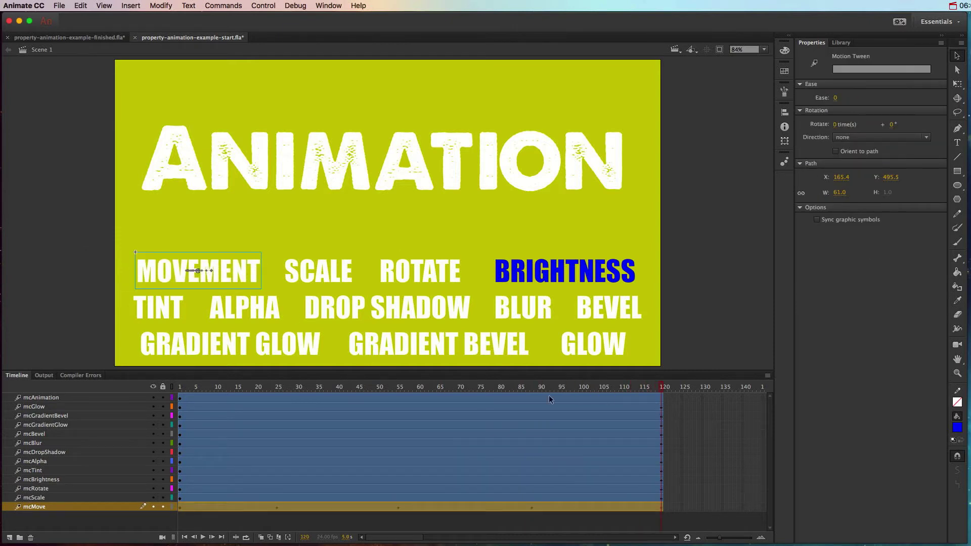
{"action": "key", "text": "super+Return"}
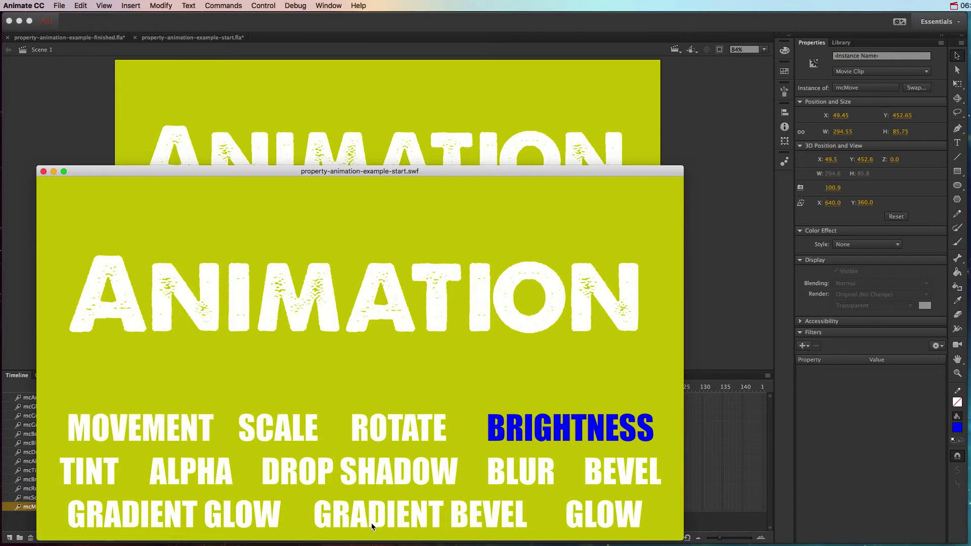
{"action": "left_click", "coordinate": [43, 171]}
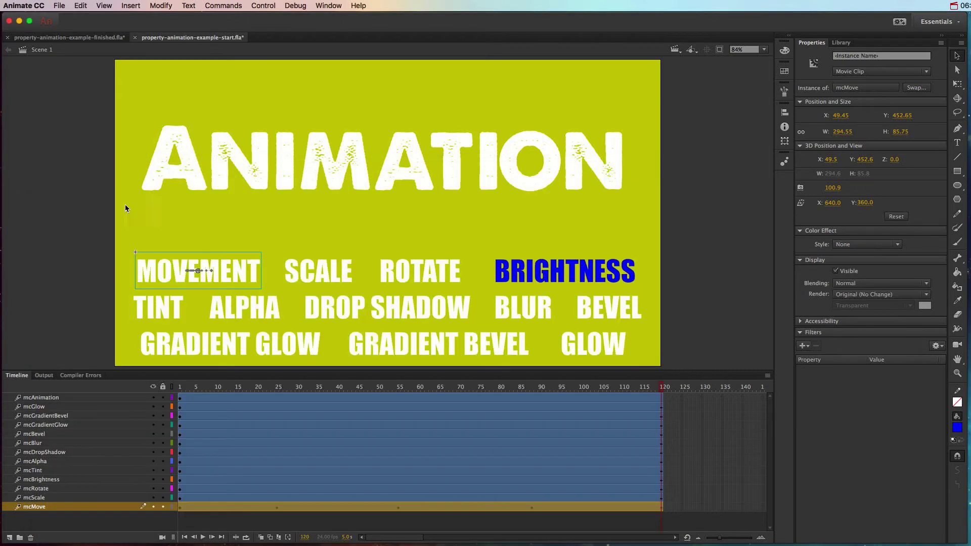
At frame 25, proportionally scale the SCALE text down to a width of about 88.
{"action": "left_click", "coordinate": [335, 274]}
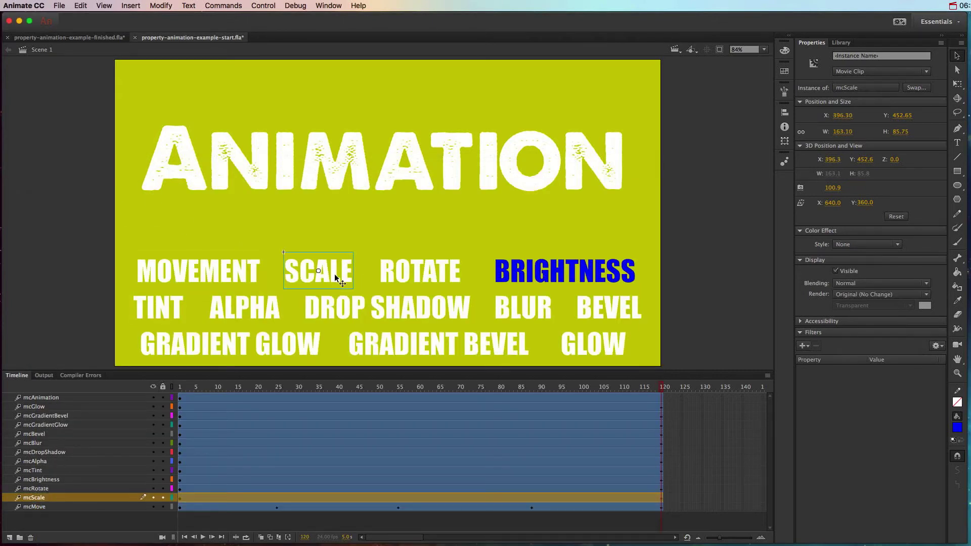
{"action": "left_click", "coordinate": [277, 391]}
{"action": "left_click", "coordinate": [278, 391]}
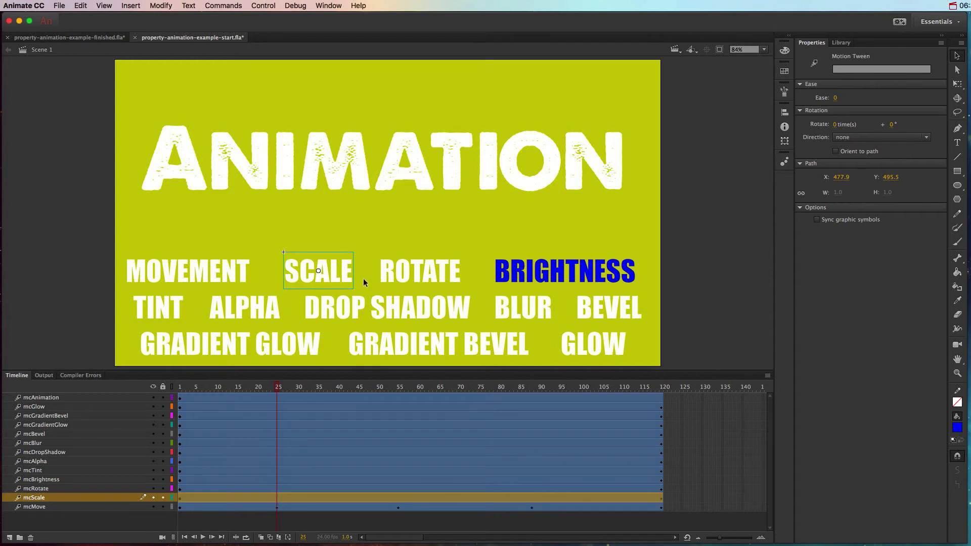
{"action": "left_click", "coordinate": [333, 275]}
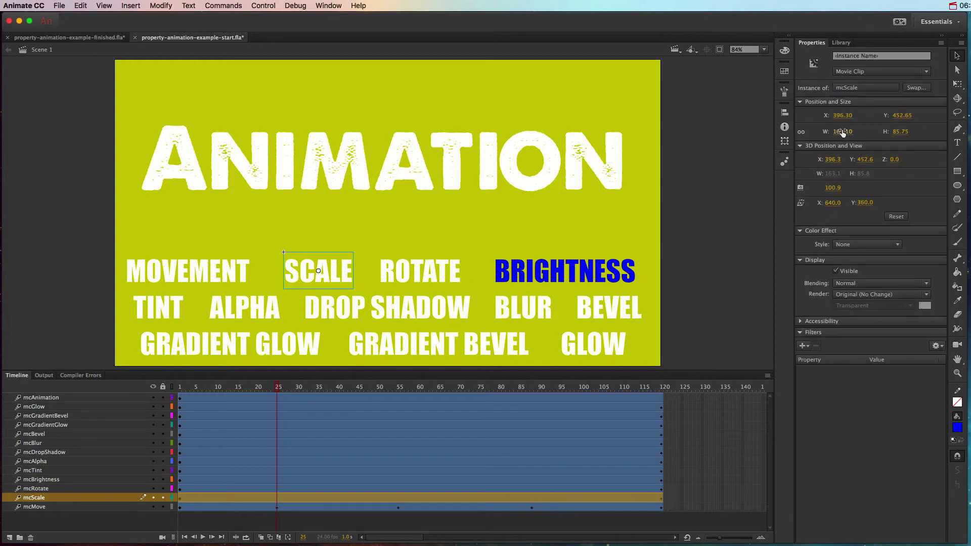
{"action": "left_click_drag", "start_coordinate": [842, 132], "coordinate": [807, 140]}
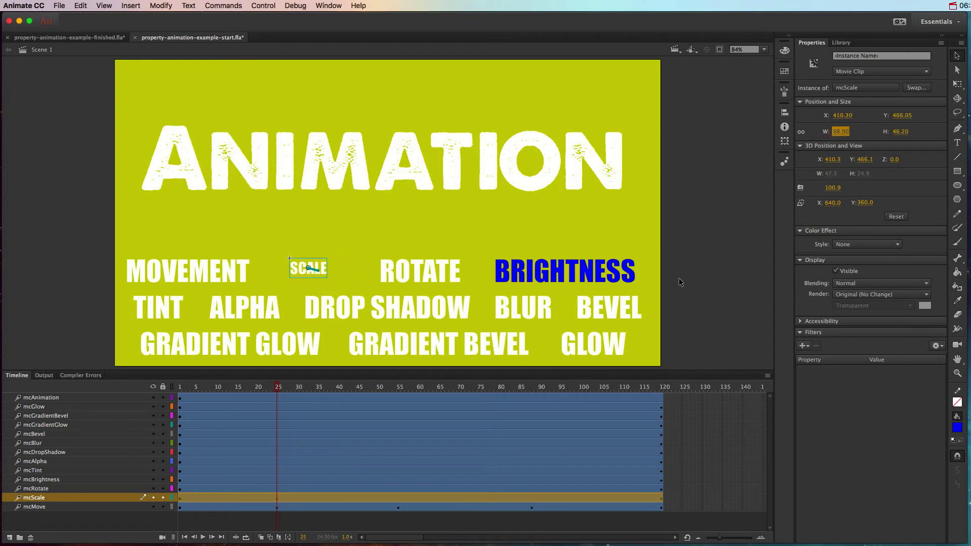
At frame 55, proportionally scale the SCALE text up to a width of 174.
{"action": "left_click_drag", "start_coordinate": [281, 400], "coordinate": [399, 400]}
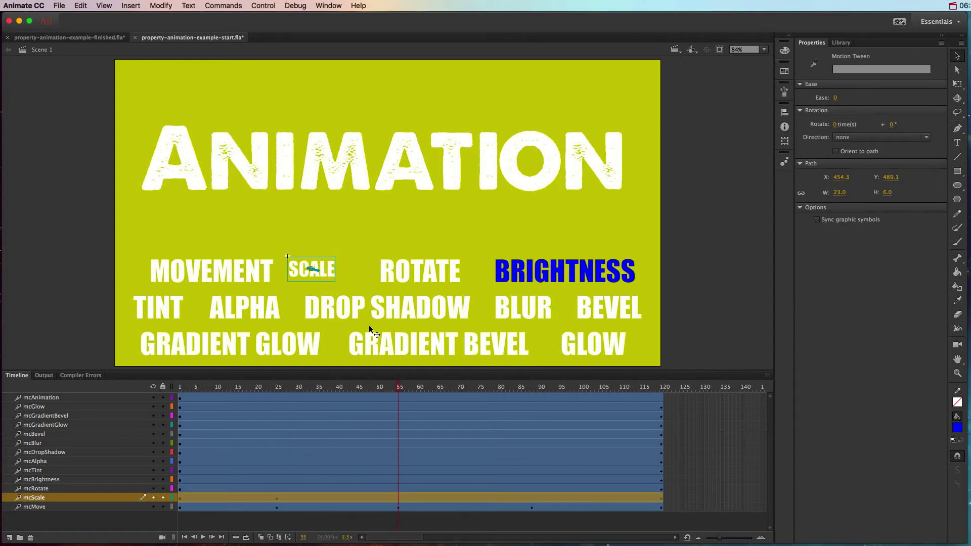
{"action": "left_click", "coordinate": [326, 269]}
{"action": "left_click_drag", "start_coordinate": [840, 131], "coordinate": [879, 134]}
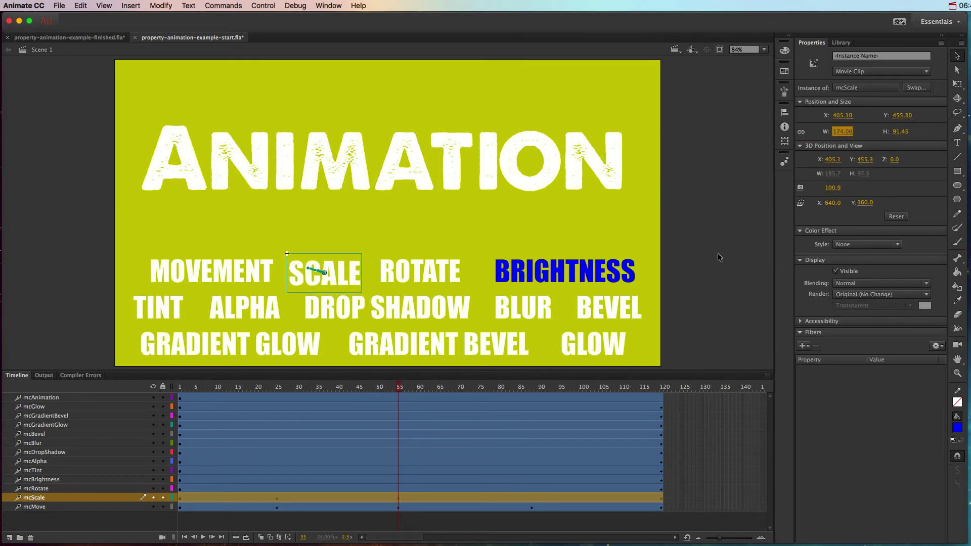
Undo the SCALE text's scaling and the MOVEMENT text's position changes back to before the MOVEMENT keyframes were added.
{"action": "left_click", "coordinate": [500, 400]}
{"action": "key", "text": "super+z"}
{"action": "key", "text": "super+z"}
{"action": "key", "text": "super+z"}
{"action": "key", "text": "super+z"}
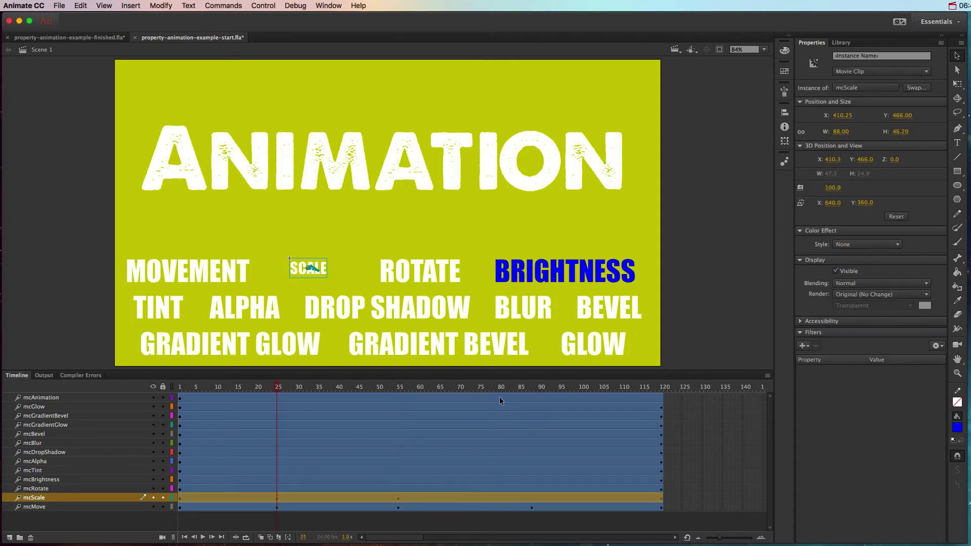
{"action": "key", "text": "super+z"}
{"action": "key", "text": "super+z"}
{"action": "key", "text": "super+z"}
{"action": "key", "text": "super+z"}
{"action": "key", "text": "super+z"}
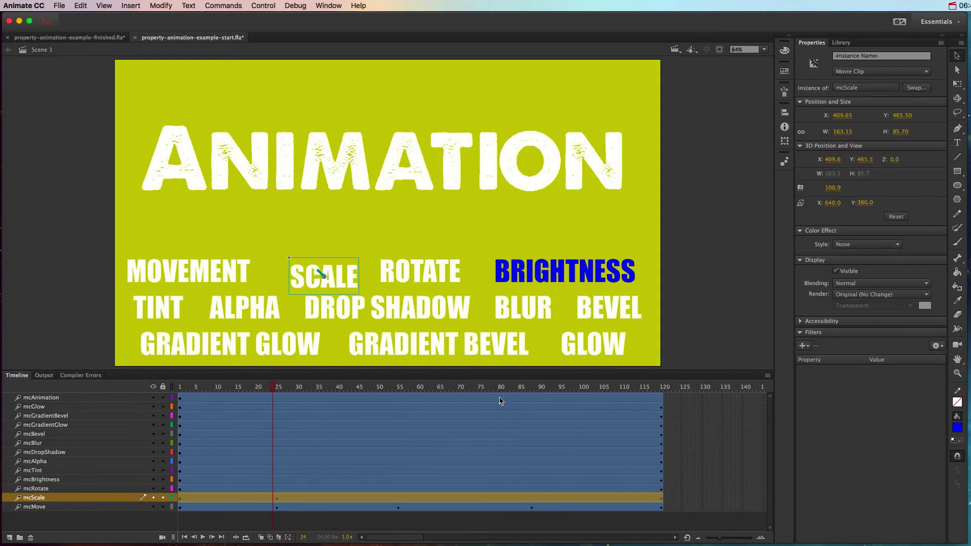
{"action": "key", "text": "super+z"}
{"action": "key", "text": "super+z"}
{"action": "key", "text": "super+z"}
{"action": "key", "text": "super+z"}
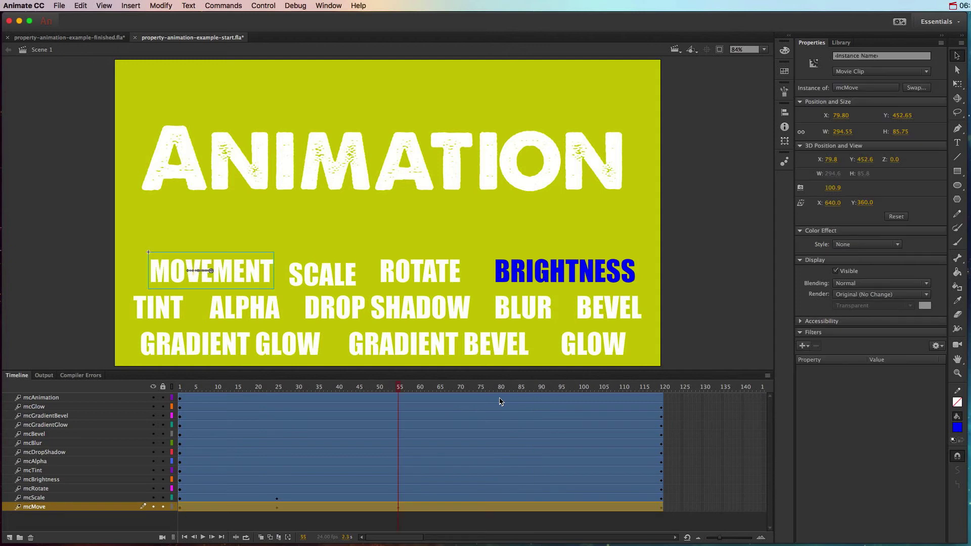
{"action": "key", "text": "super+z"}
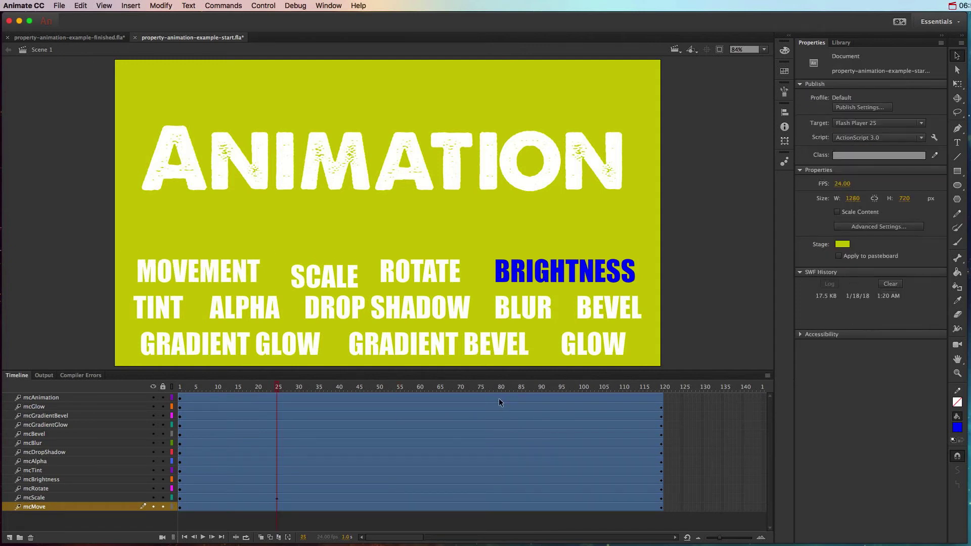
{"action": "key", "text": "super+z"}
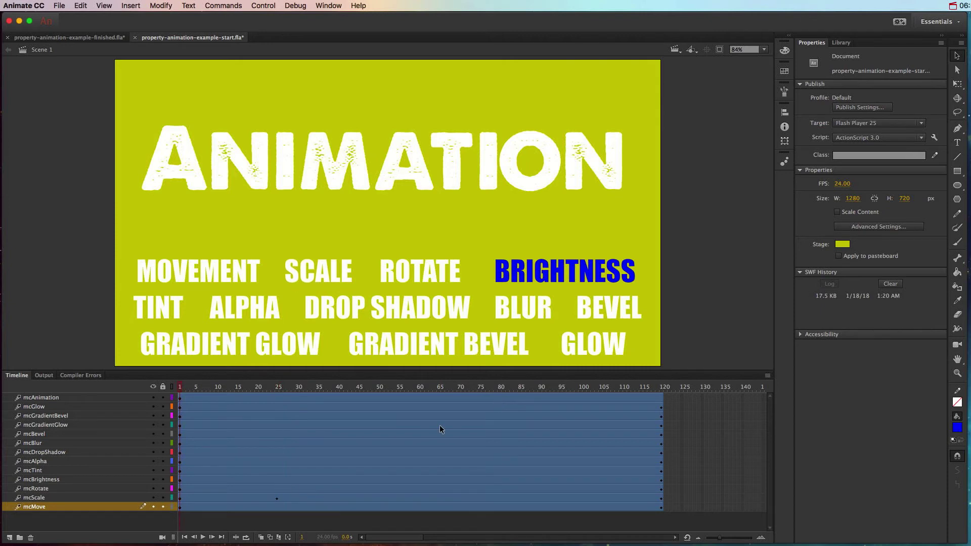
Clear the position keyframe at frame 25 of the mcScale tween.
{"action": "left_click", "coordinate": [276, 498]}
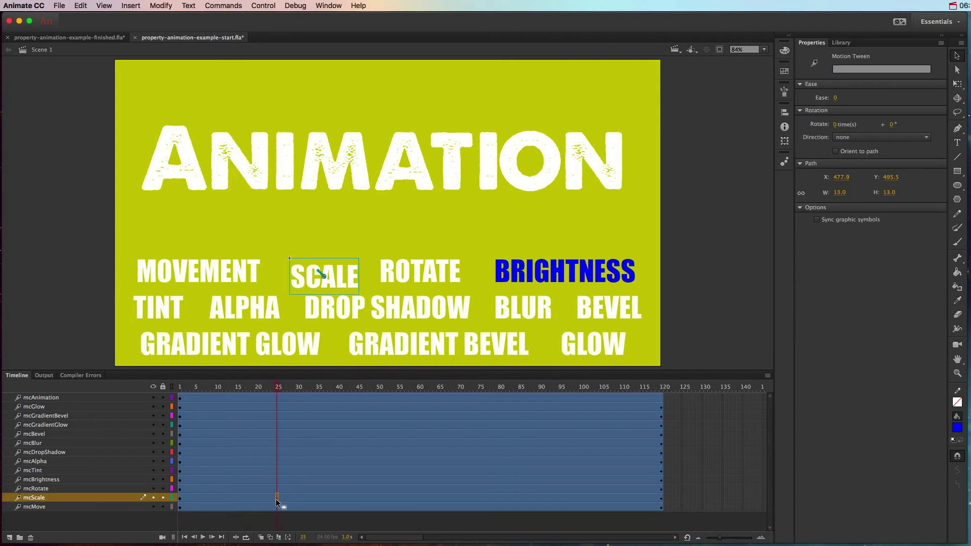
{"action": "right_click", "coordinate": [275, 498]}
{"action": "mouse_move", "coordinate": [354, 540]}
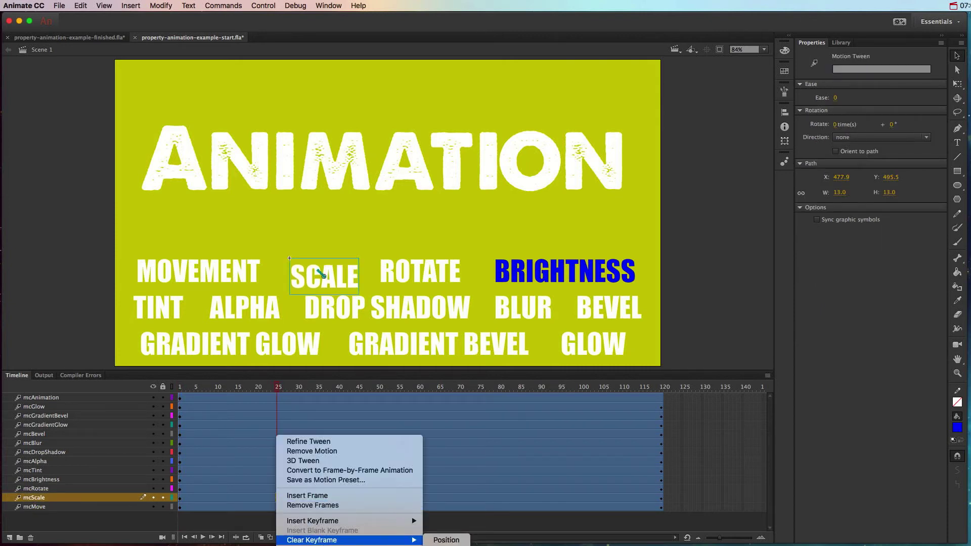
{"action": "left_click", "coordinate": [446, 540]}
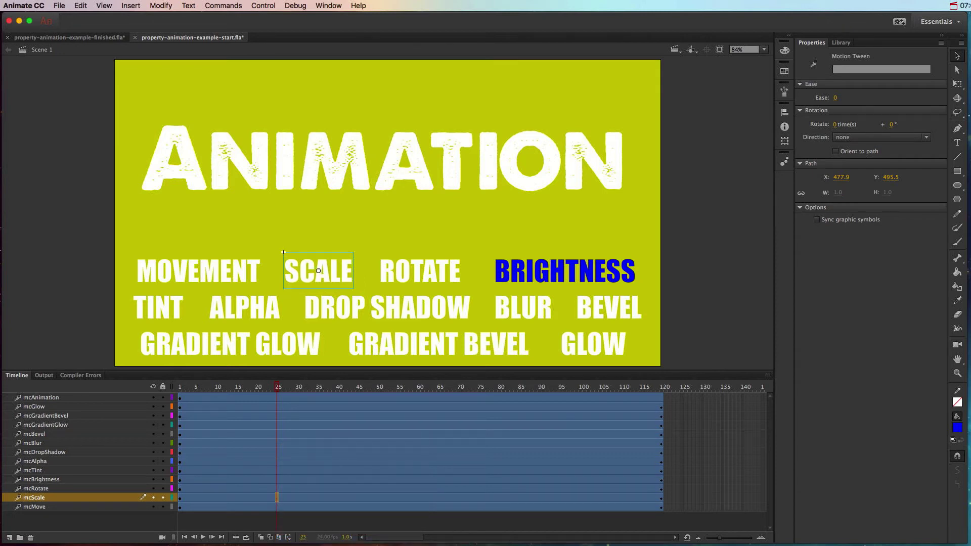
Animate the MOVEMENT text horizontally: left at frame 27, right at frame 61, and left to about X 27 at frame 97.
{"action": "left_click", "coordinate": [284, 507]}
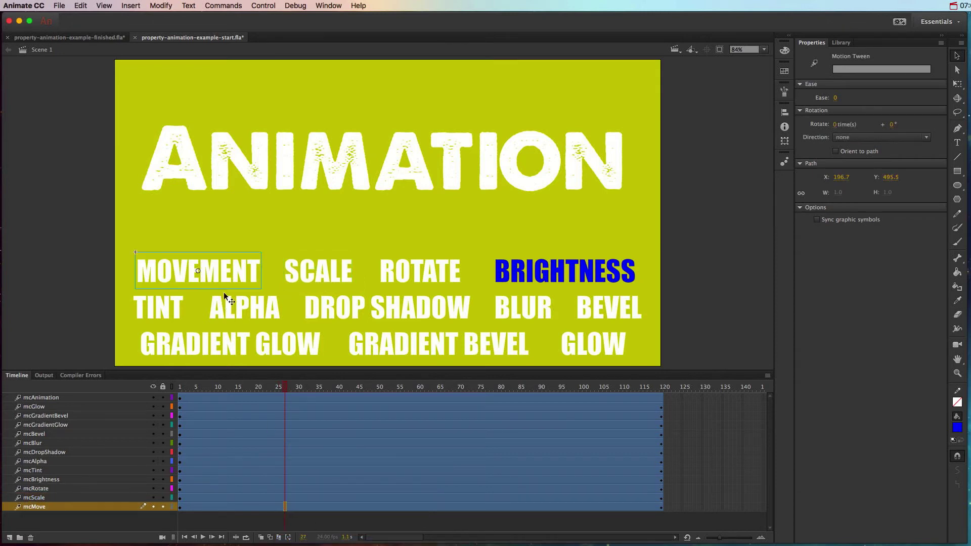
{"action": "left_click_drag", "start_coordinate": [231, 265], "coordinate": [214, 266]}
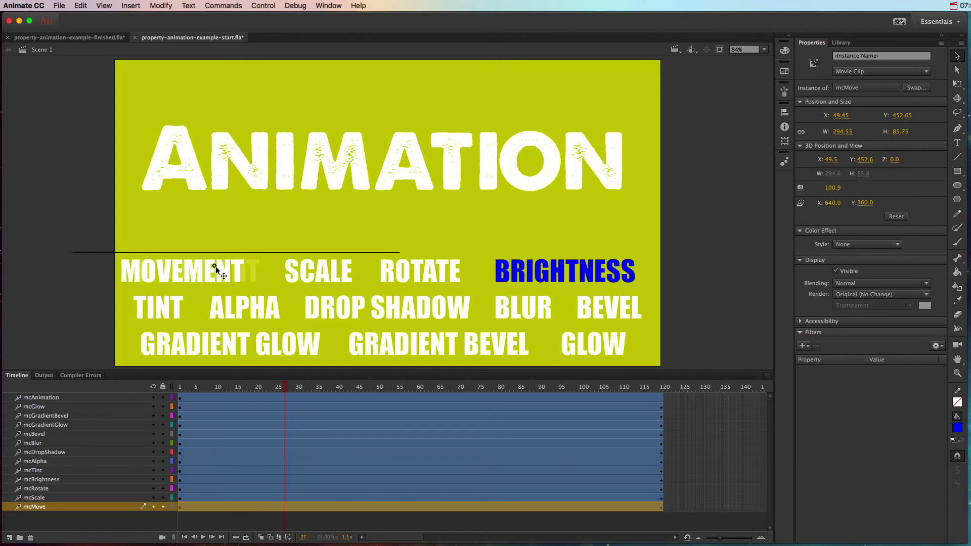
{"action": "left_click_drag", "start_coordinate": [284, 383], "coordinate": [422, 382]}
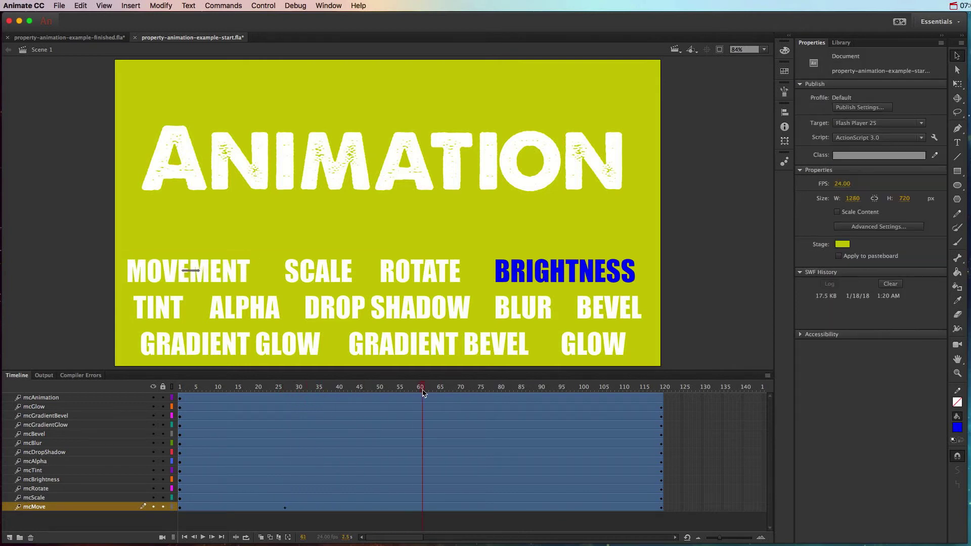
{"action": "left_click_drag", "start_coordinate": [233, 283], "coordinate": [276, 283]}
{"action": "left_click_drag", "start_coordinate": [422, 386], "coordinate": [568, 387]}
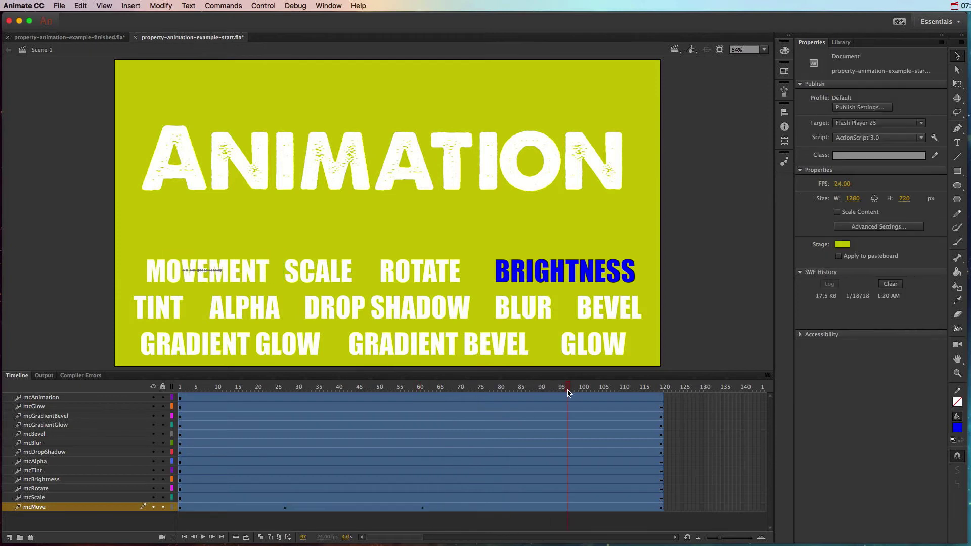
{"action": "left_click_drag", "start_coordinate": [256, 277], "coordinate": [245, 276]}
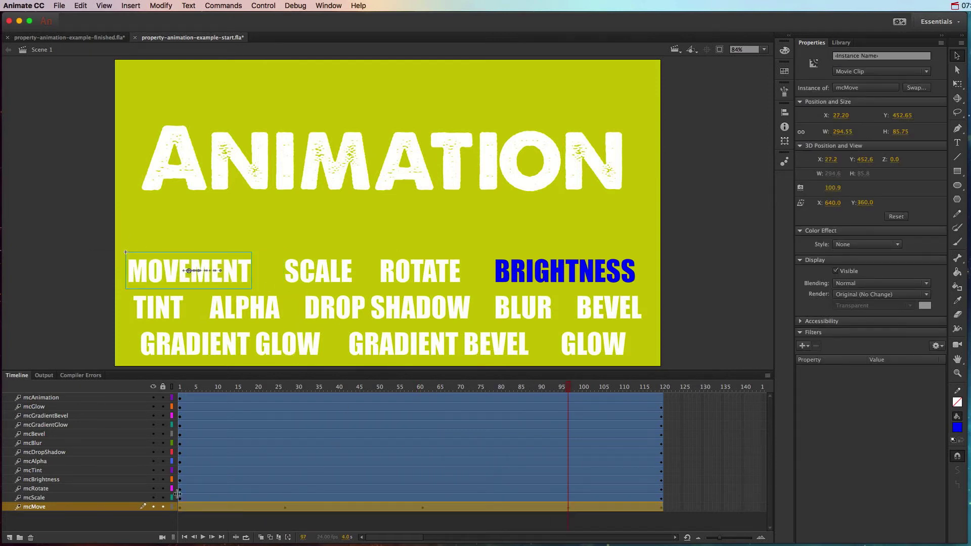
Lock every layer except mcScale and select the SCALE text.
{"action": "left_click_drag", "start_coordinate": [162, 507], "coordinate": [163, 398]}
{"action": "left_click", "coordinate": [163, 498]}
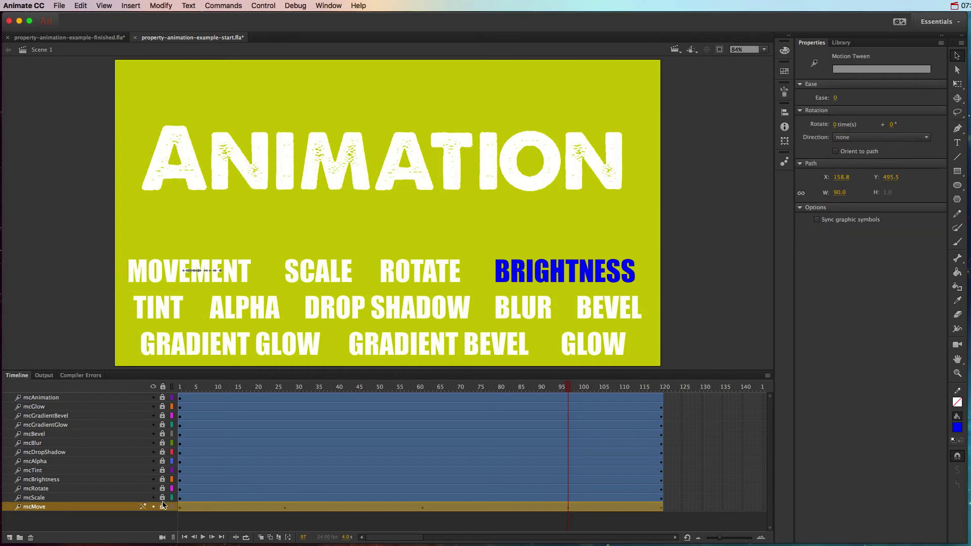
{"action": "left_click", "coordinate": [320, 273]}
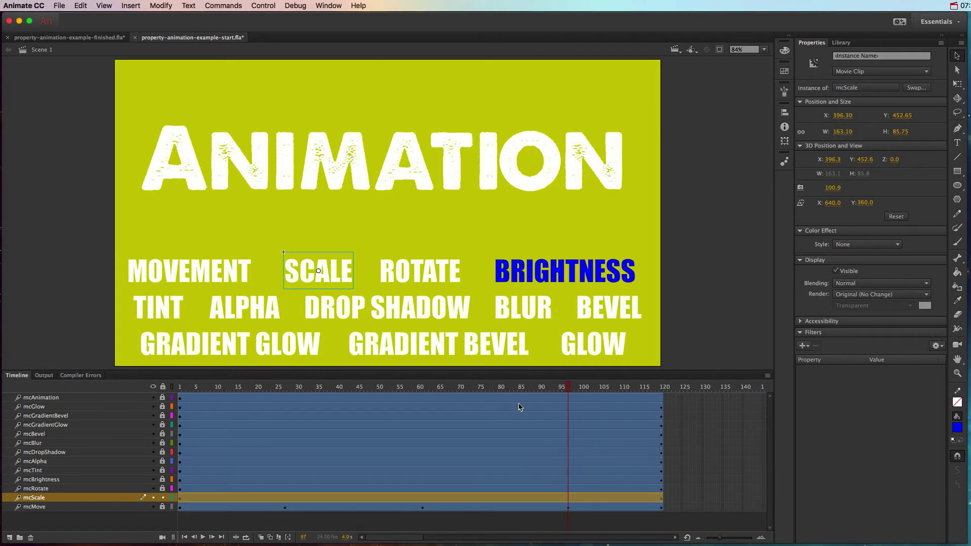
At frame 27, use Free Transform to shrink the SCALE text around its centre to about 73 wide by 38 high.
{"action": "left_click_drag", "start_coordinate": [520, 403], "coordinate": [285, 426]}
{"action": "left_click", "coordinate": [344, 285]}
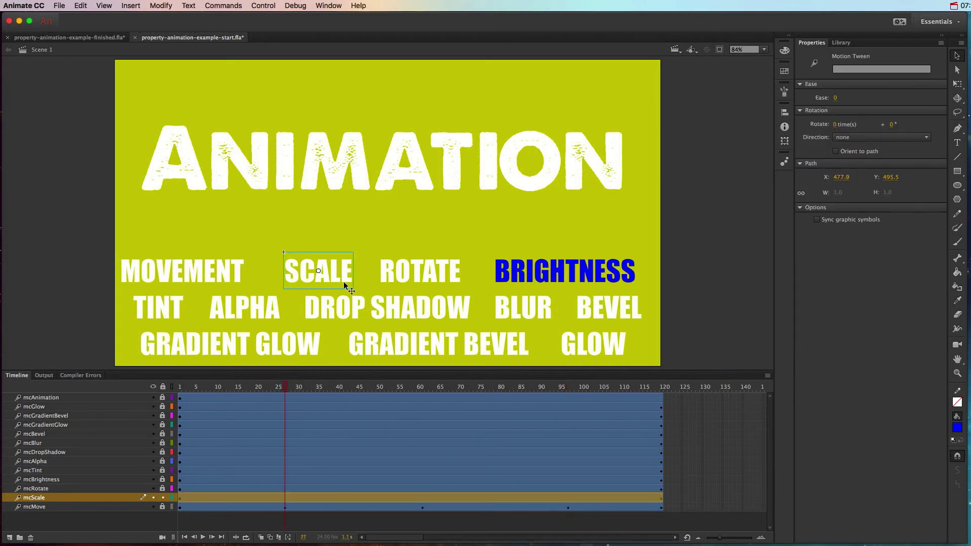
{"action": "left_click", "coordinate": [344, 272]}
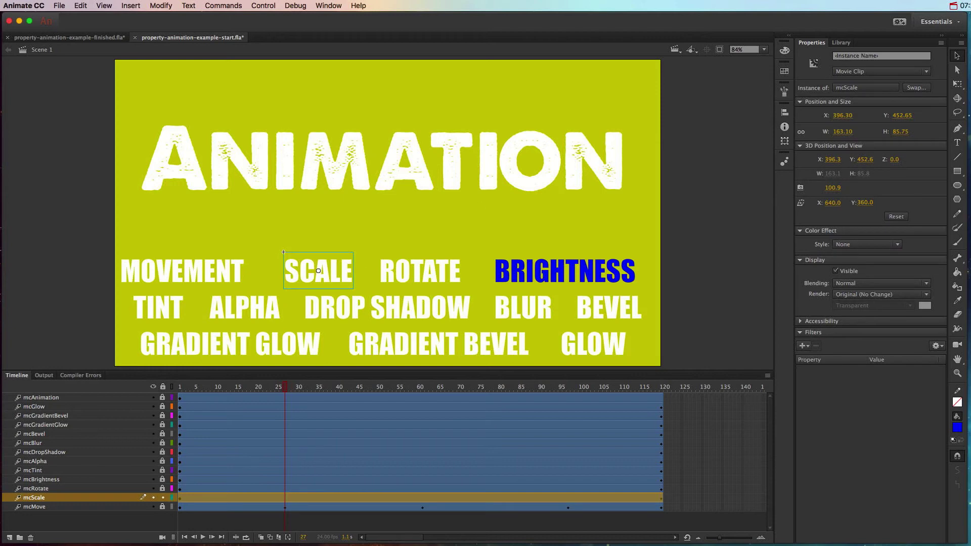
{"action": "left_click", "coordinate": [957, 84]}
{"action": "left_click_drag", "start_coordinate": [353, 288], "coordinate": [334, 279]}
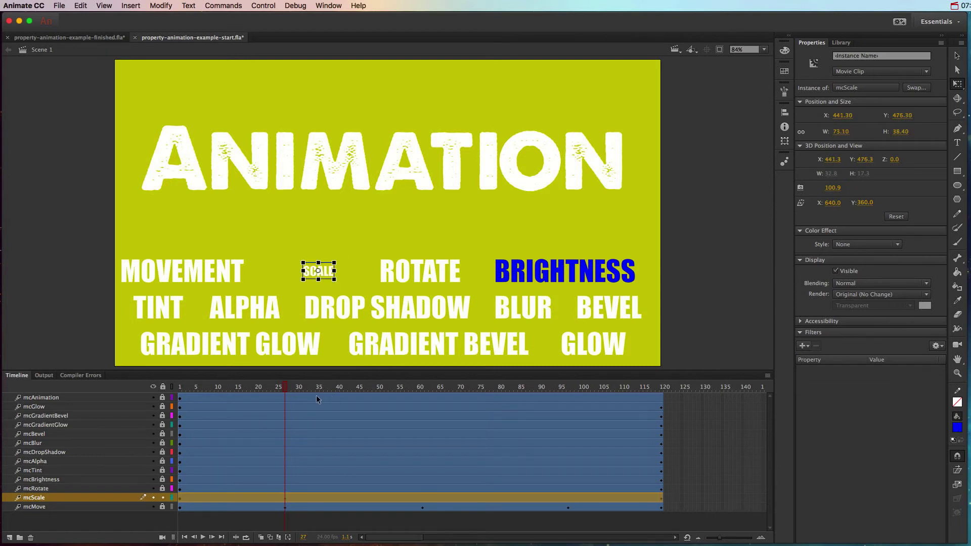
Enlarge the SCALE text around its centre at frame 61 and shrink it to a width of about 119 at frame 93.
{"action": "left_click_drag", "start_coordinate": [287, 390], "coordinate": [422, 391]}
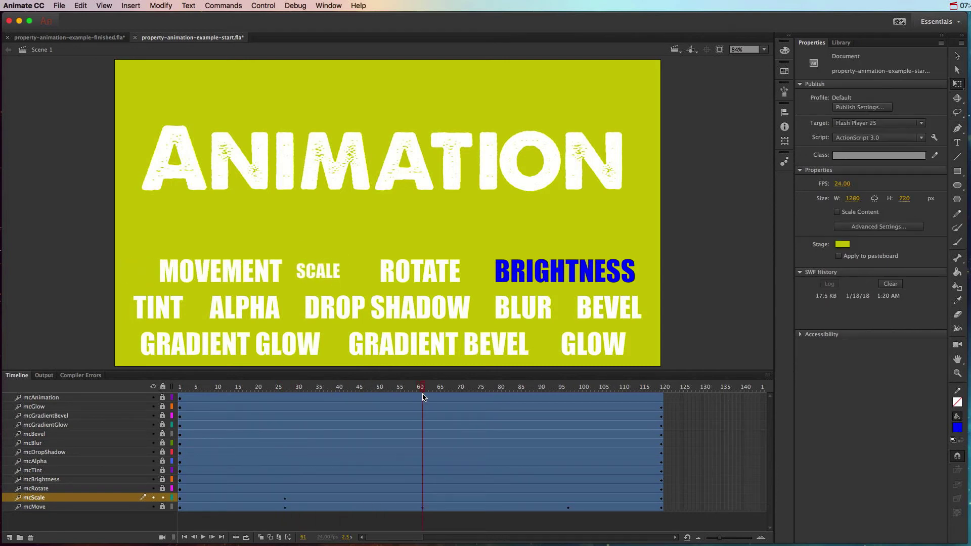
{"action": "left_click_drag", "start_coordinate": [343, 285], "coordinate": [373, 299]}
{"action": "left_click_drag", "start_coordinate": [438, 390], "coordinate": [552, 390]}
{"action": "left_click_drag", "start_coordinate": [362, 294], "coordinate": [344, 285]}
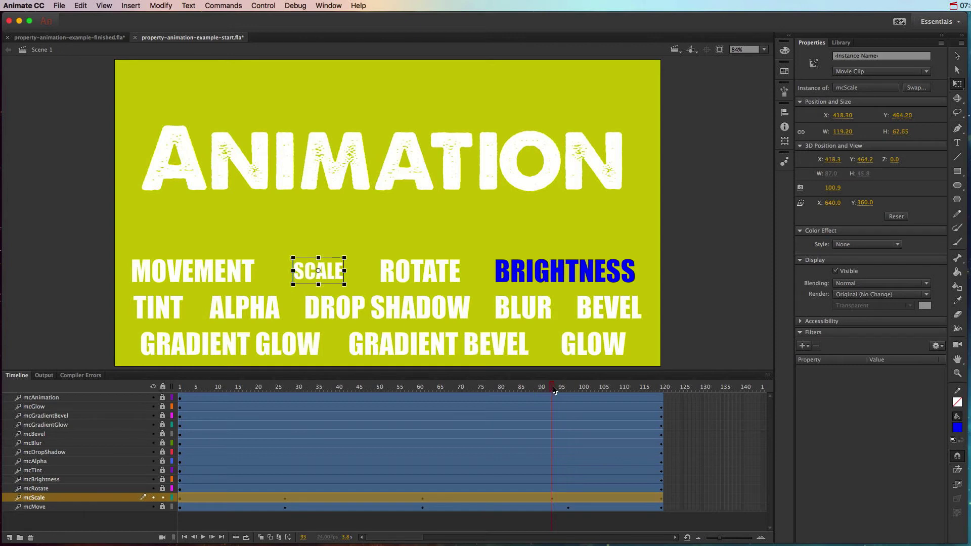
{"action": "left_click_drag", "start_coordinate": [552, 390], "coordinate": [665, 395]}
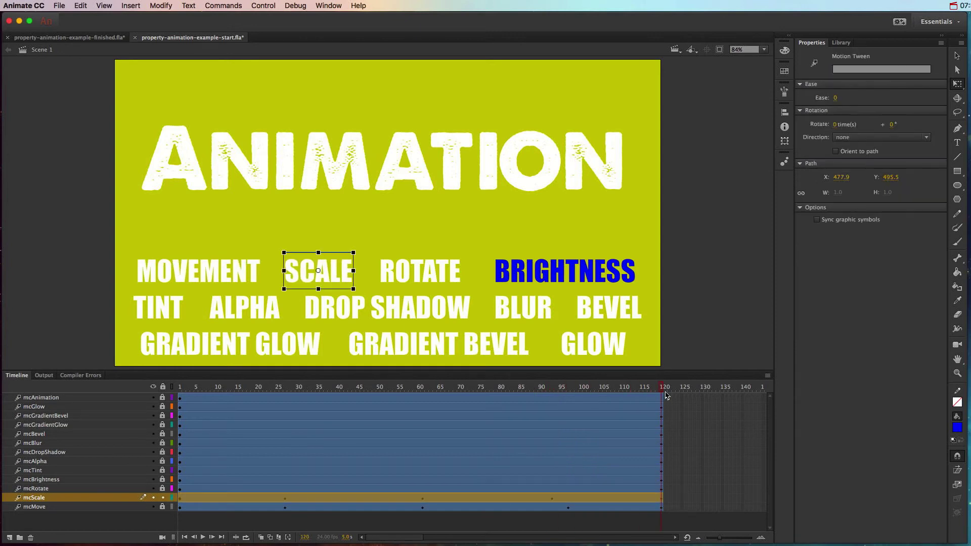
Unlock the mcRotate layer.
{"action": "left_click", "coordinate": [180, 489]}
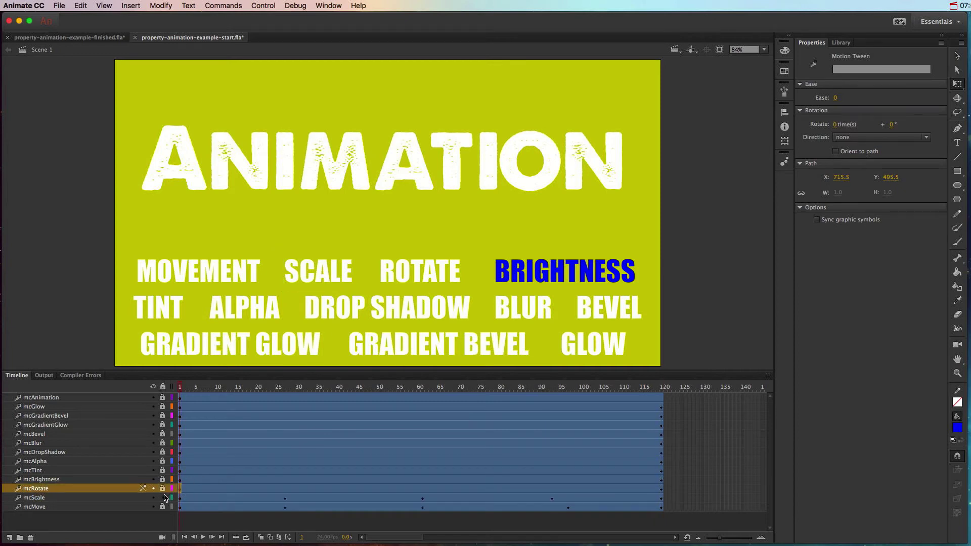
{"action": "left_click", "coordinate": [162, 489]}
Try to rotate the ROTATE text counterclockwise at frame 27 and tilt it slightly clockwise at frame 61.
{"action": "left_click_drag", "start_coordinate": [269, 388], "coordinate": [287, 386]}
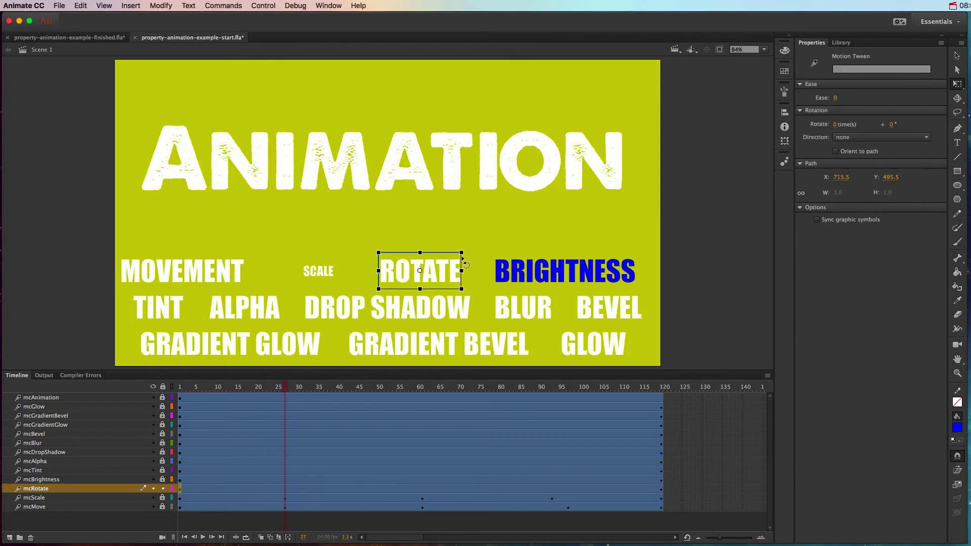
{"action": "left_click_drag", "start_coordinate": [472, 255], "coordinate": [463, 242]}
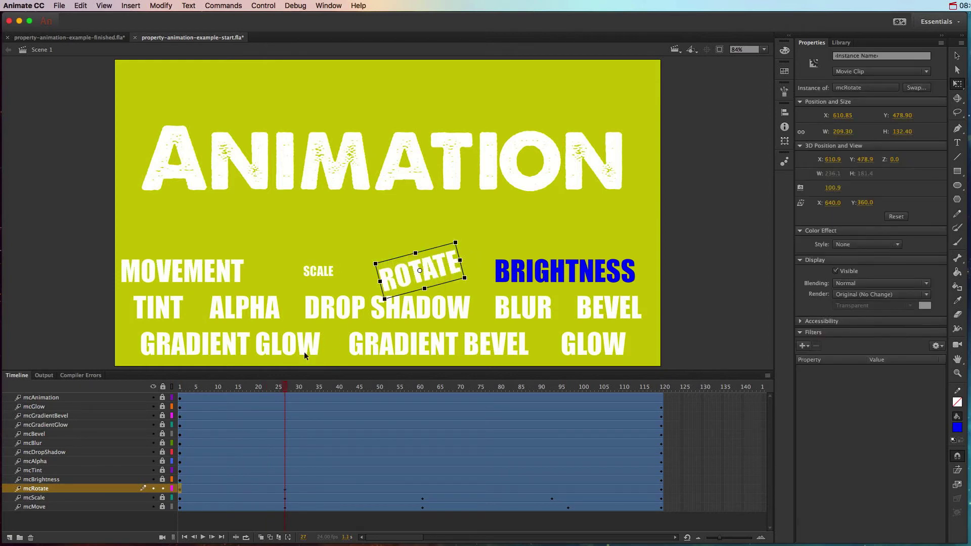
{"action": "left_click_drag", "start_coordinate": [286, 388], "coordinate": [422, 388]}
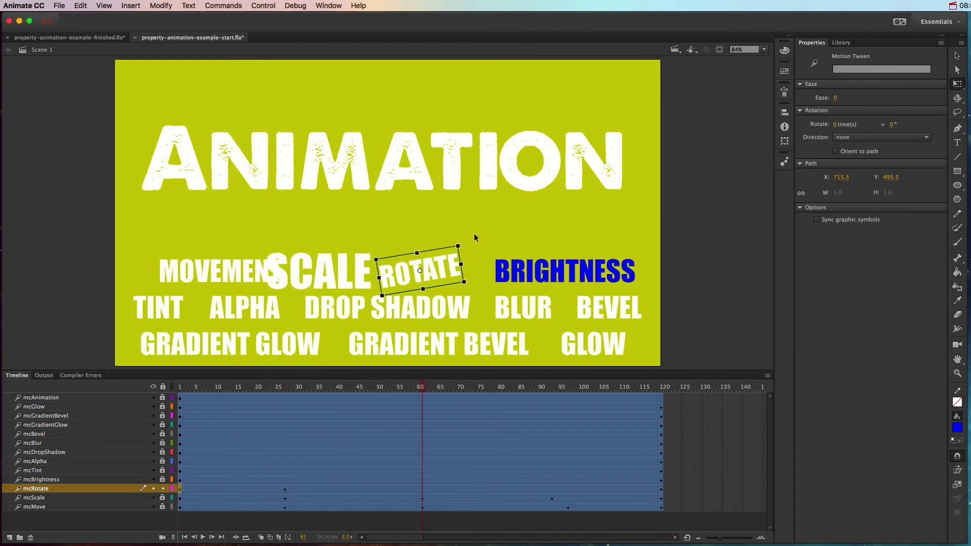
{"action": "left_click_drag", "start_coordinate": [461, 242], "coordinate": [466, 254]}
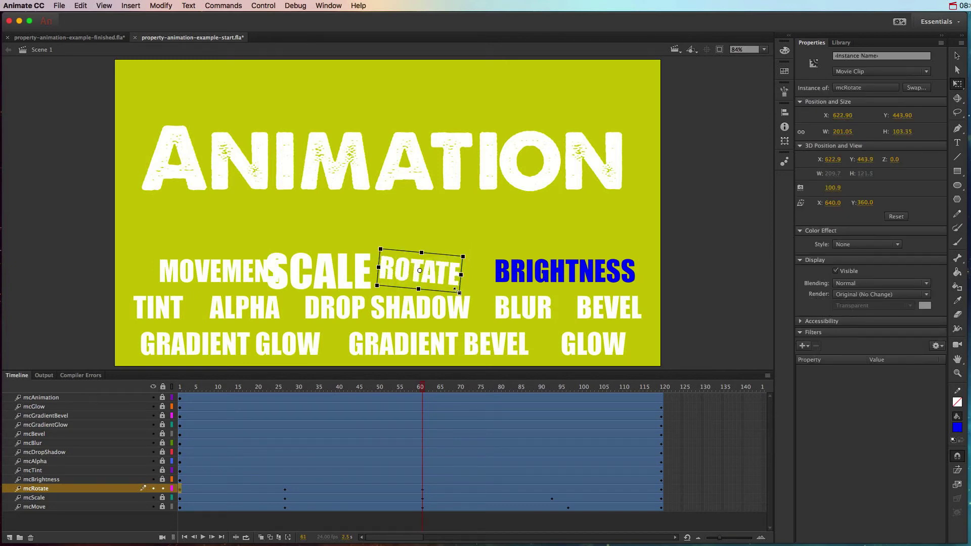
Undo the ROTATE text's manual rotations at frames 61 and 27.
{"action": "key", "text": "super+z"}
{"action": "key", "text": "super+z"}
{"action": "key", "text": "super+z"}
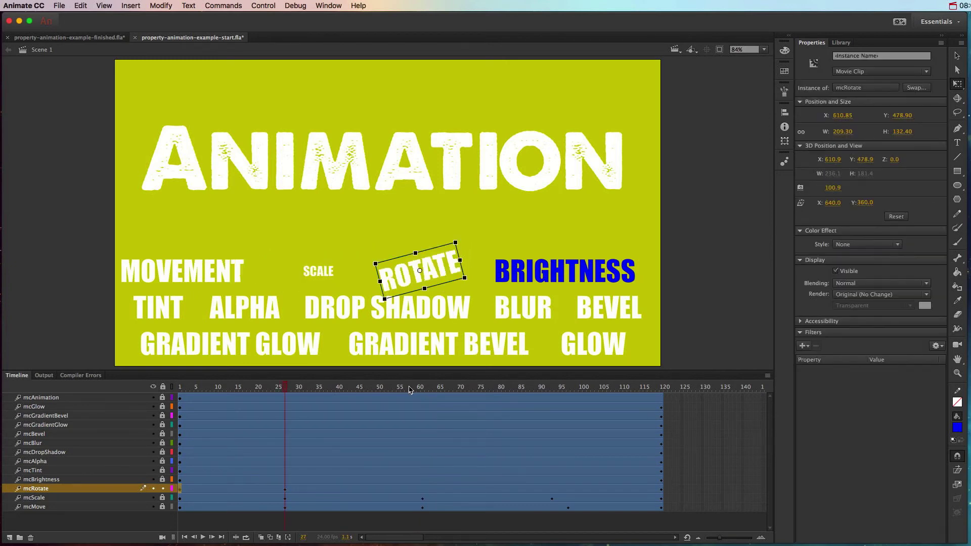
Set the ROTATE text's motion tween to rotate 6 times clockwise and test the movie.
{"action": "left_click", "coordinate": [374, 488]}
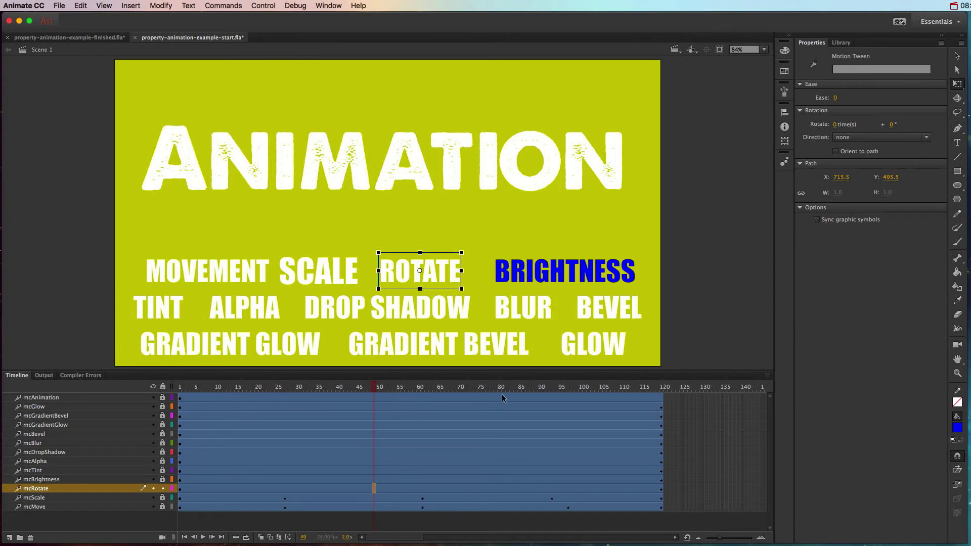
{"action": "left_click", "coordinate": [446, 273]}
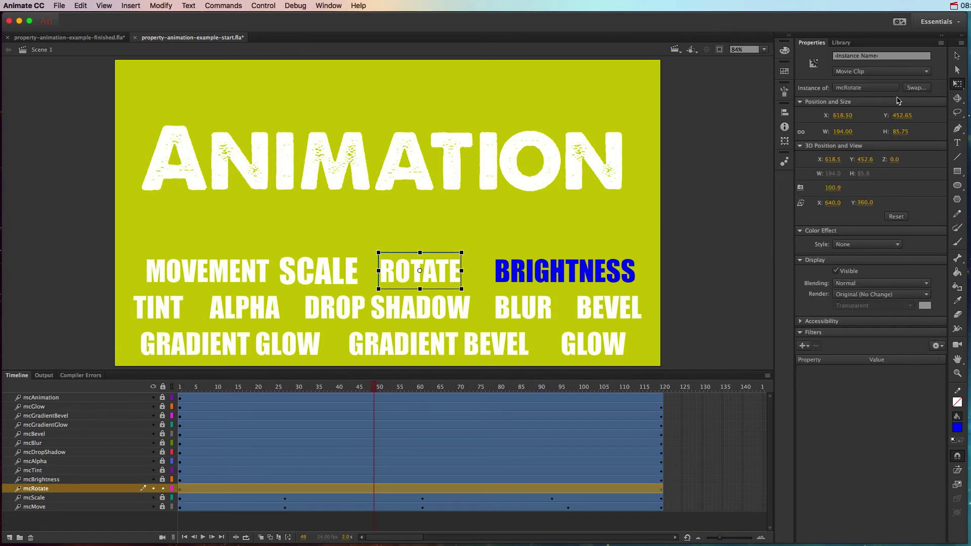
{"action": "left_click", "coordinate": [957, 56]}
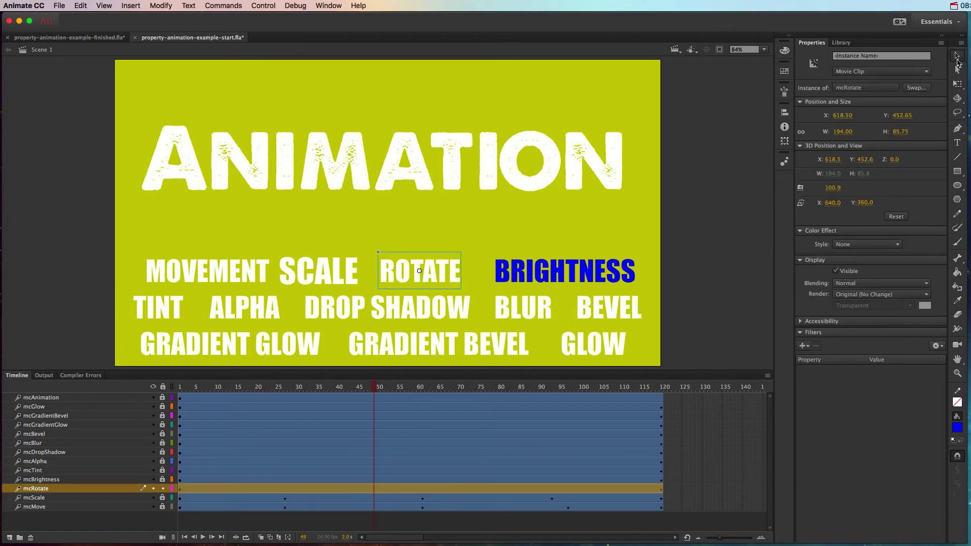
{"action": "left_click", "coordinate": [379, 488]}
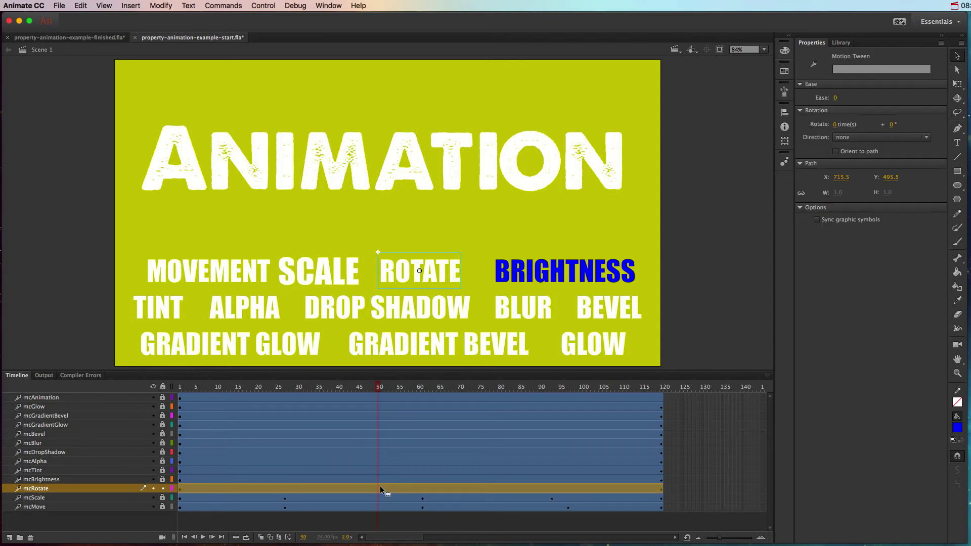
{"action": "left_click", "coordinate": [835, 124]}
{"action": "type", "text": "6"}
{"action": "key", "text": "Return"}
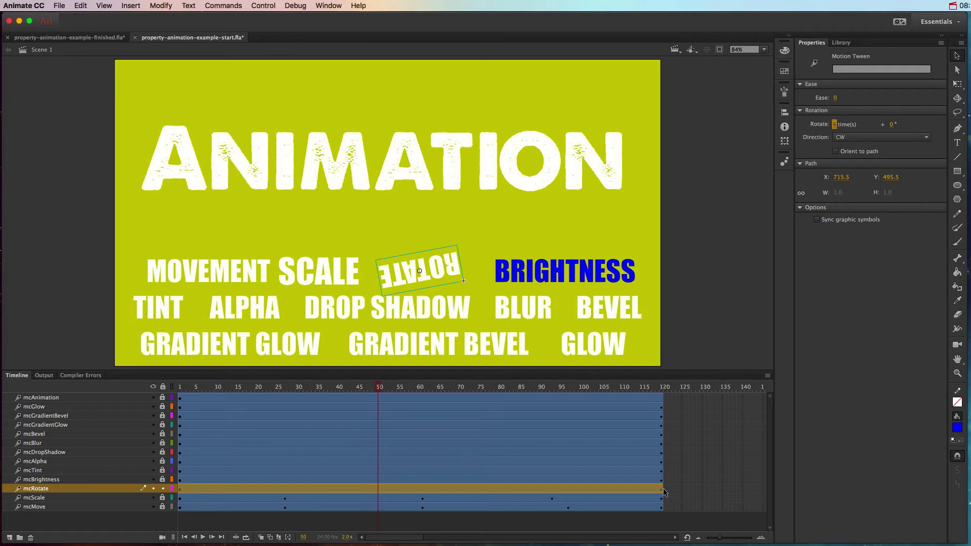
{"action": "key", "text": "super+Return"}
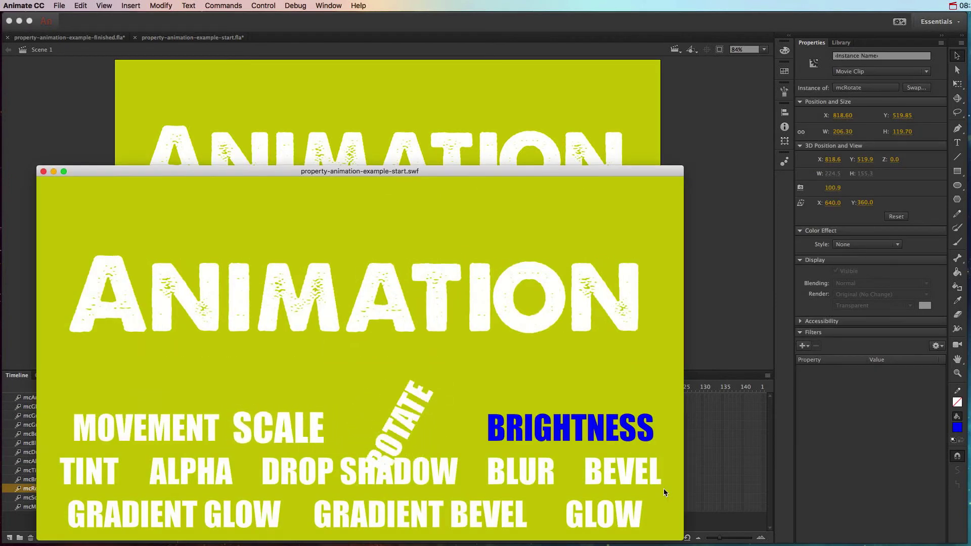
Close the movie test, lock the mcRotate layer, and unlock the mcTint layer to select the TINT text.
{"action": "left_click", "coordinate": [43, 171]}
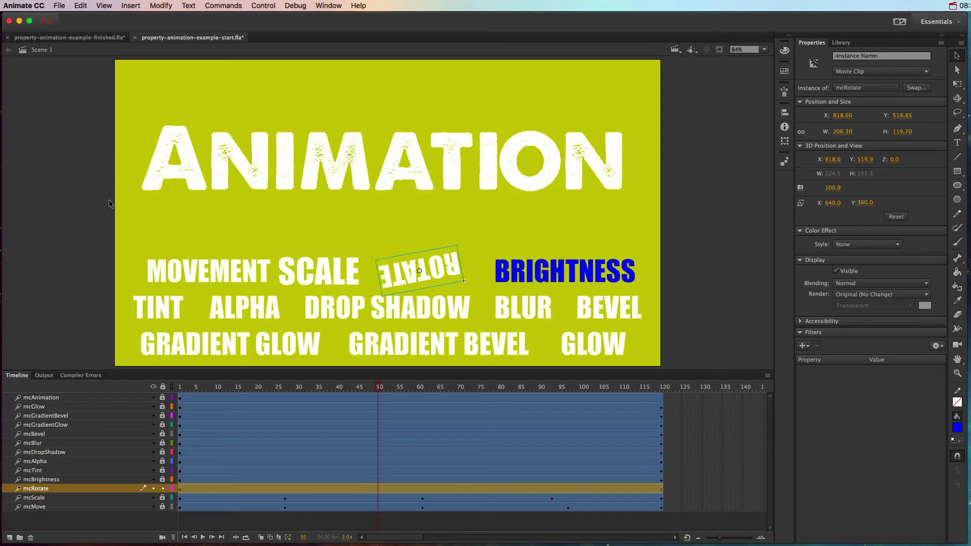
{"action": "left_click", "coordinate": [85, 481]}
{"action": "left_click", "coordinate": [86, 471]}
{"action": "left_click", "coordinate": [87, 463]}
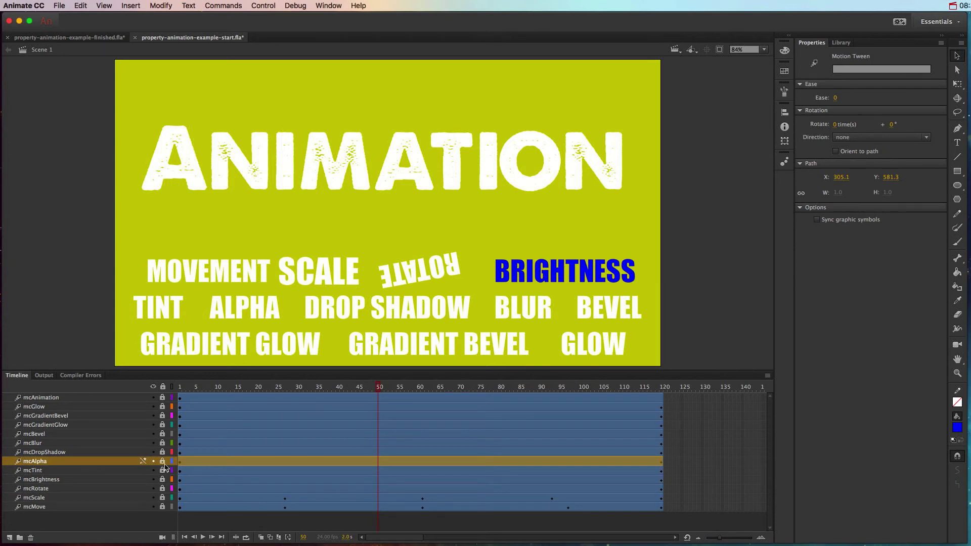
{"action": "left_click", "coordinate": [120, 471]}
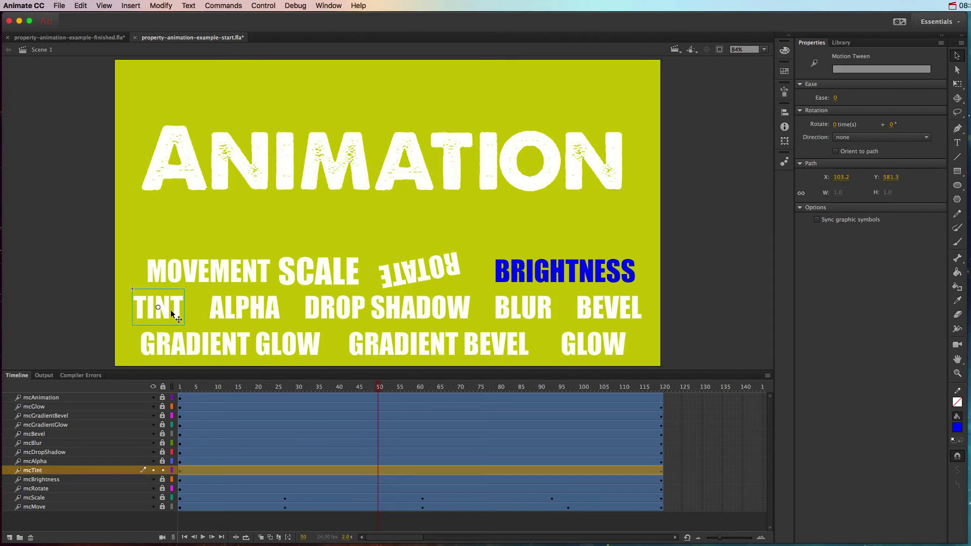
{"action": "left_click", "coordinate": [165, 309]}
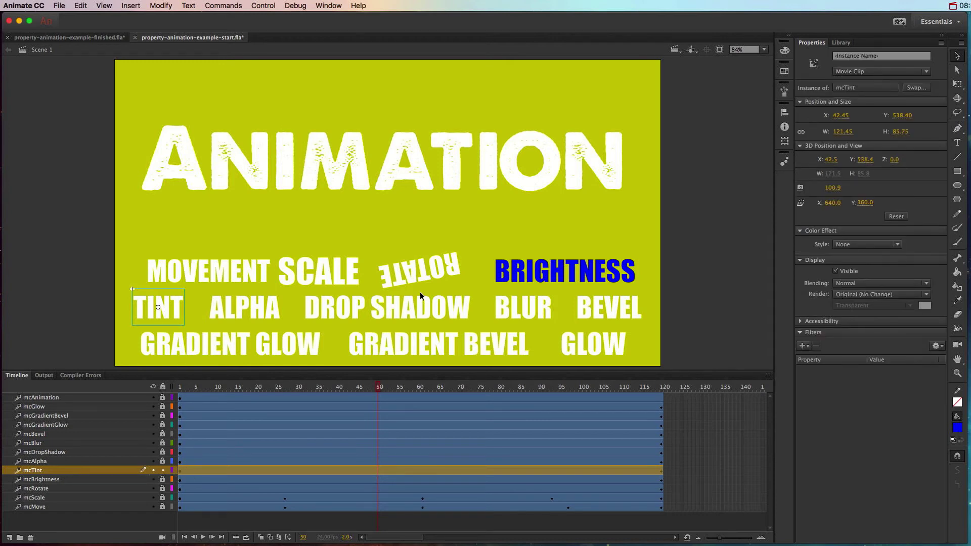
Apply a Tint color effect to the TINT text at frame 50, using red (255, 51, 0) at 100%.
{"action": "left_click", "coordinate": [840, 245]}
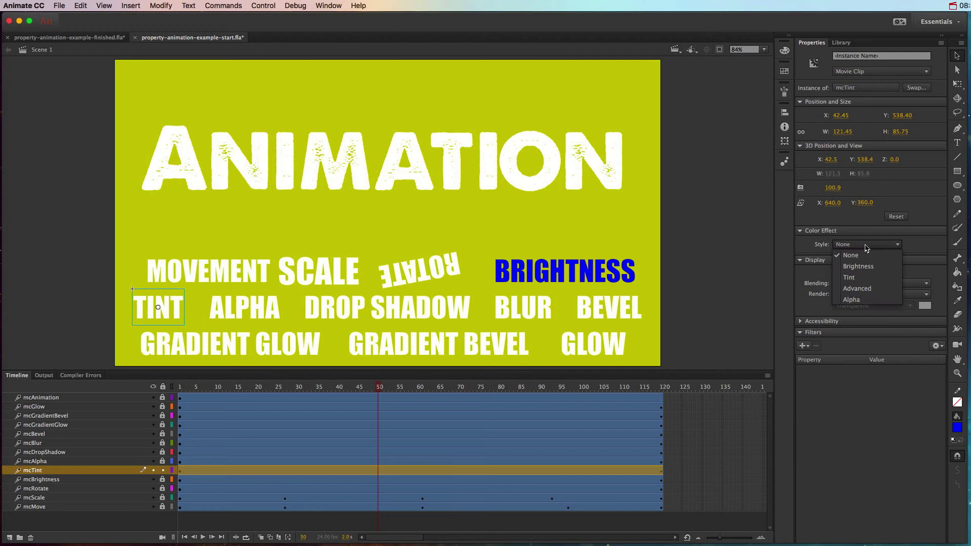
{"action": "left_click", "coordinate": [863, 278]}
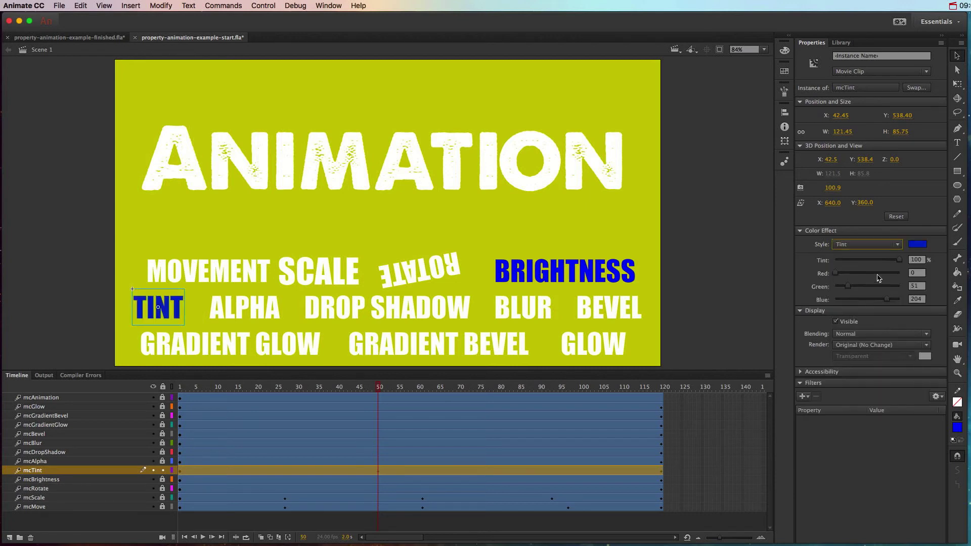
{"action": "left_click", "coordinate": [918, 246]}
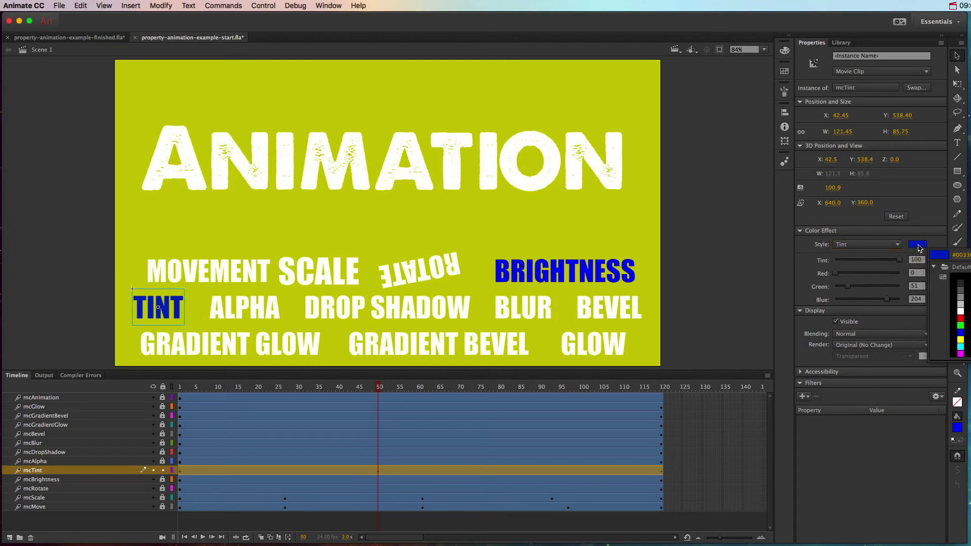
{"action": "left_click", "coordinate": [966, 303]}
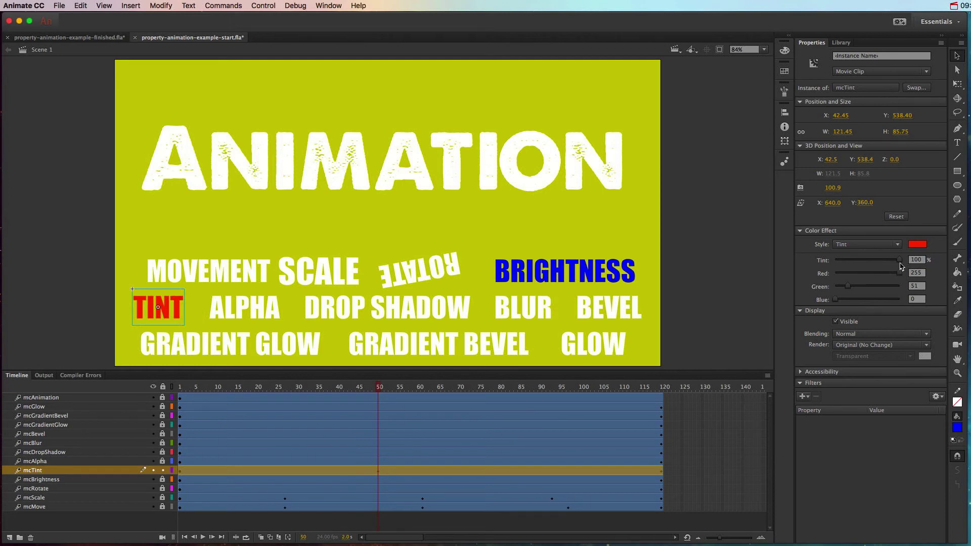
{"action": "left_click_drag", "start_coordinate": [899, 260], "coordinate": [820, 262]}
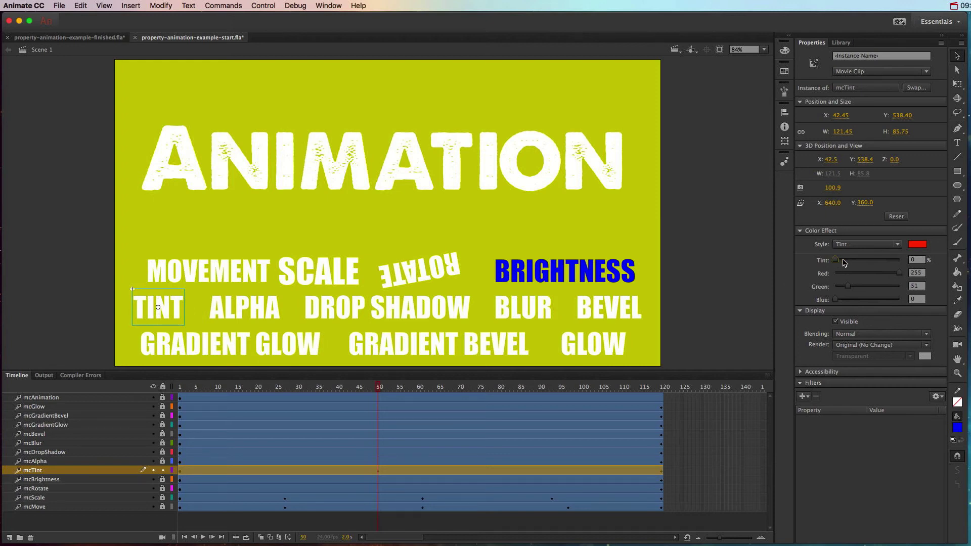
{"action": "left_click_drag", "start_coordinate": [835, 260], "coordinate": [888, 253]}
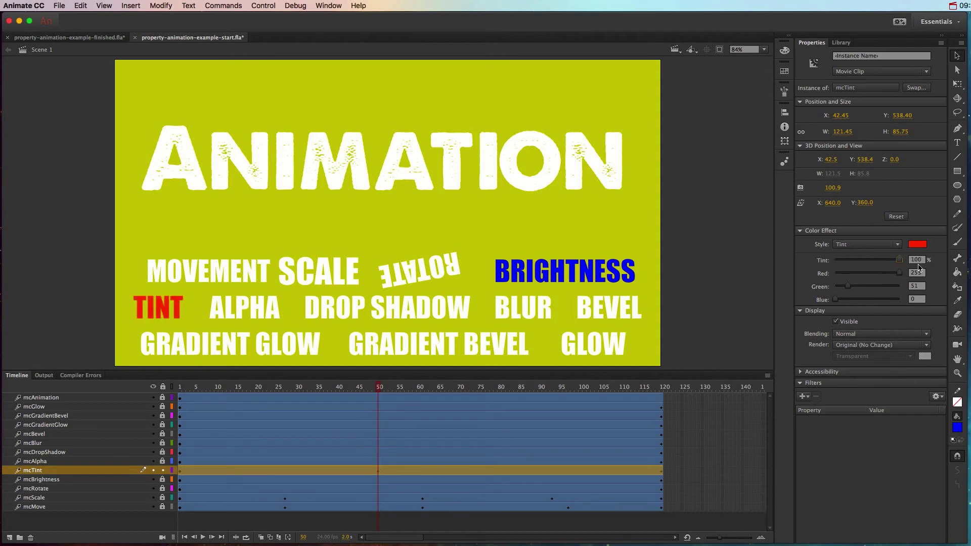
Tint the TINT text blue (0, 51, 204) at 97% at frame 25.
{"action": "left_click_drag", "start_coordinate": [380, 391], "coordinate": [277, 400]}
{"action": "left_click", "coordinate": [163, 311]}
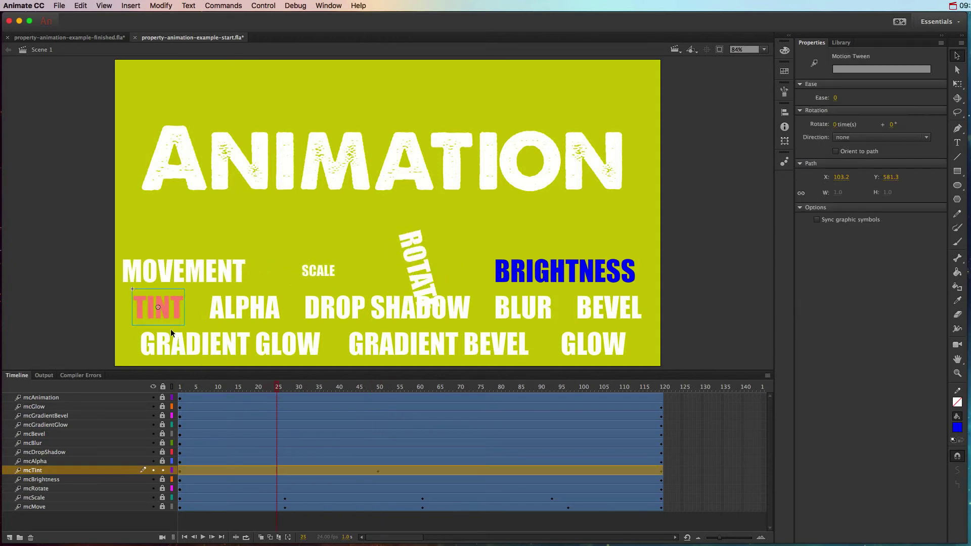
{"action": "left_click", "coordinate": [917, 244]}
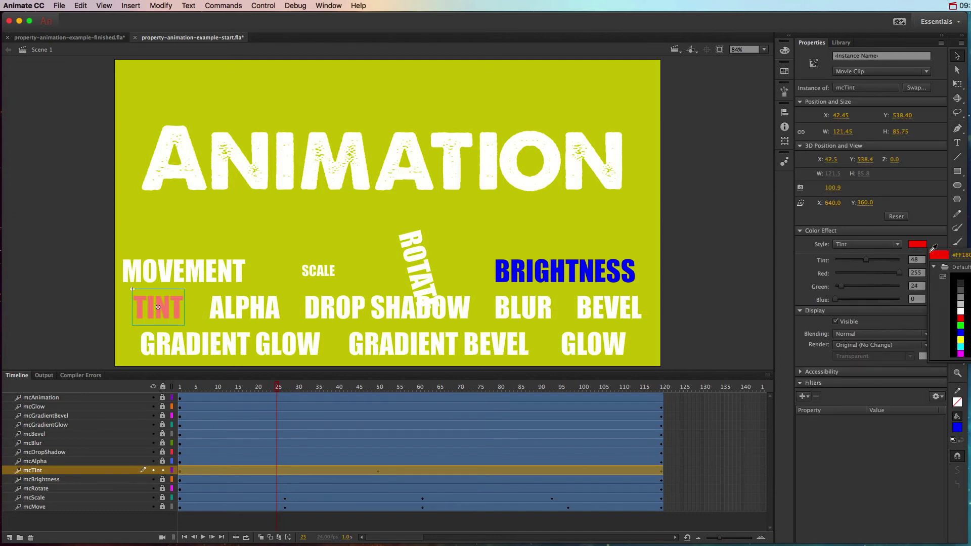
{"action": "left_click", "coordinate": [961, 332]}
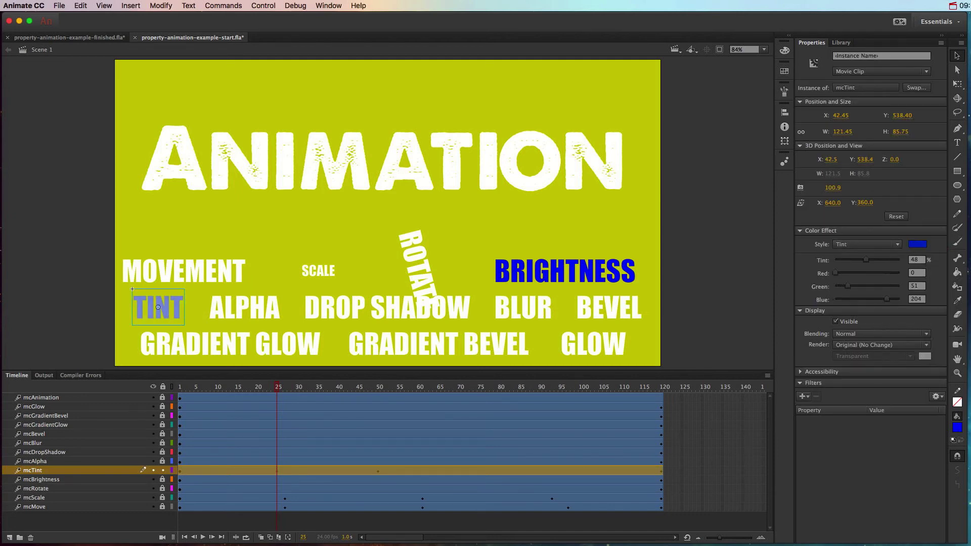
{"action": "left_click_drag", "start_coordinate": [866, 260], "coordinate": [898, 259]}
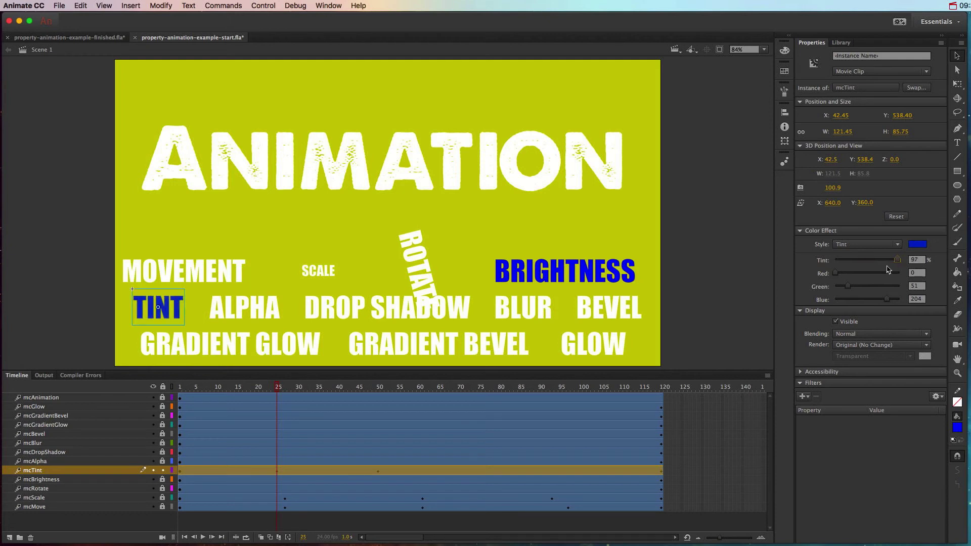
Change the TINT text's tint at frame 83 to purple (102, 0, 204).
{"action": "key", "text": "Return"}
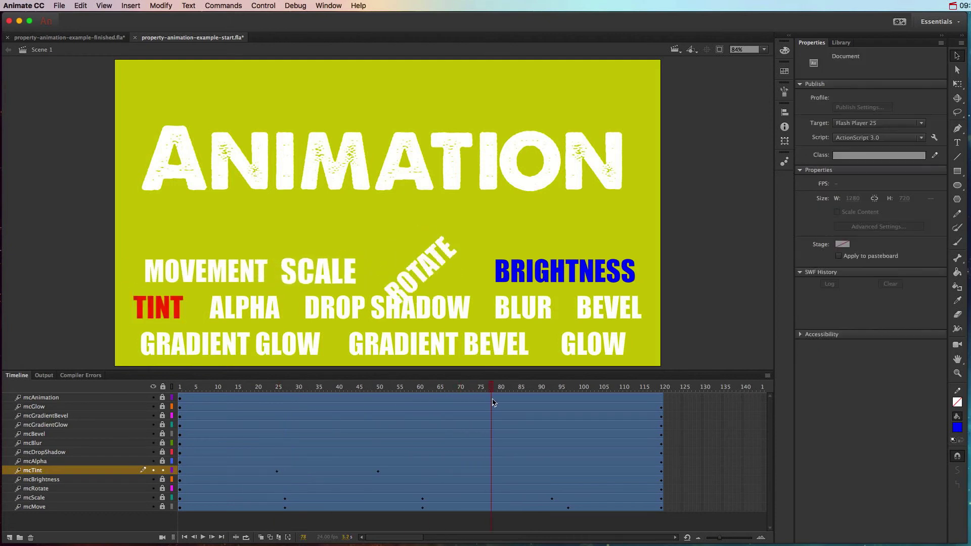
{"action": "left_click", "coordinate": [177, 306]}
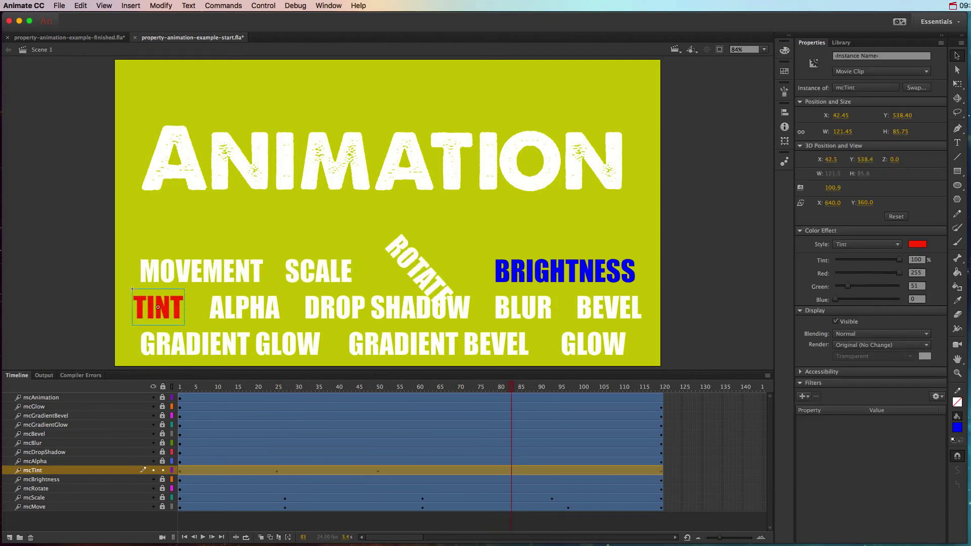
{"action": "left_click", "coordinate": [917, 244]}
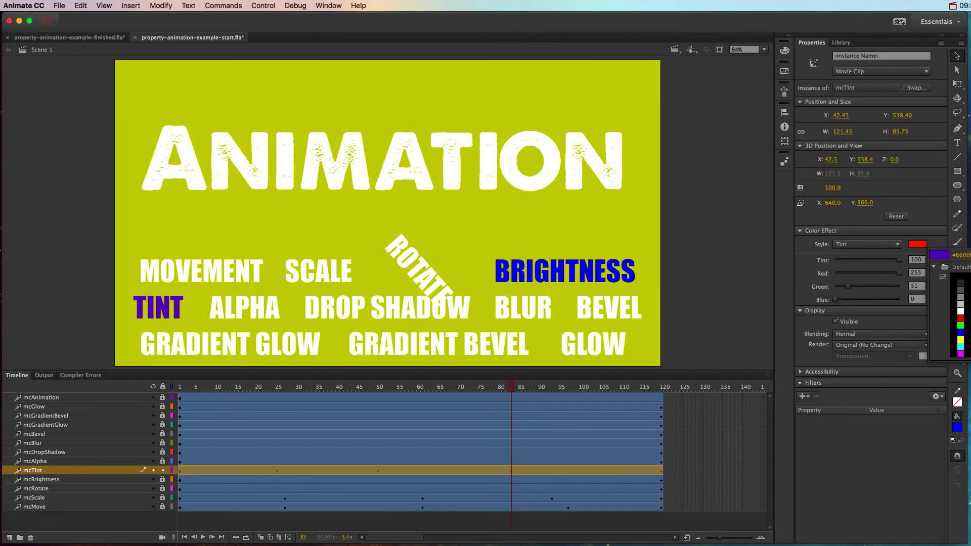
{"action": "left_click", "coordinate": [967, 274]}
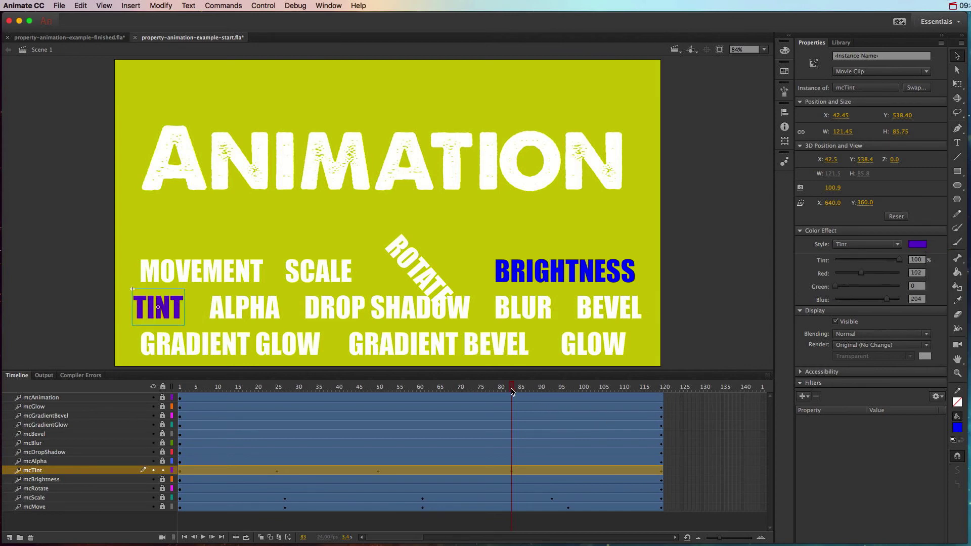
Change the TINT text's tint at frame 120 to pink (255, 51, 204) and preview the animation on the timeline.
{"action": "left_click_drag", "start_coordinate": [513, 391], "coordinate": [662, 393]}
{"action": "left_click", "coordinate": [652, 470]}
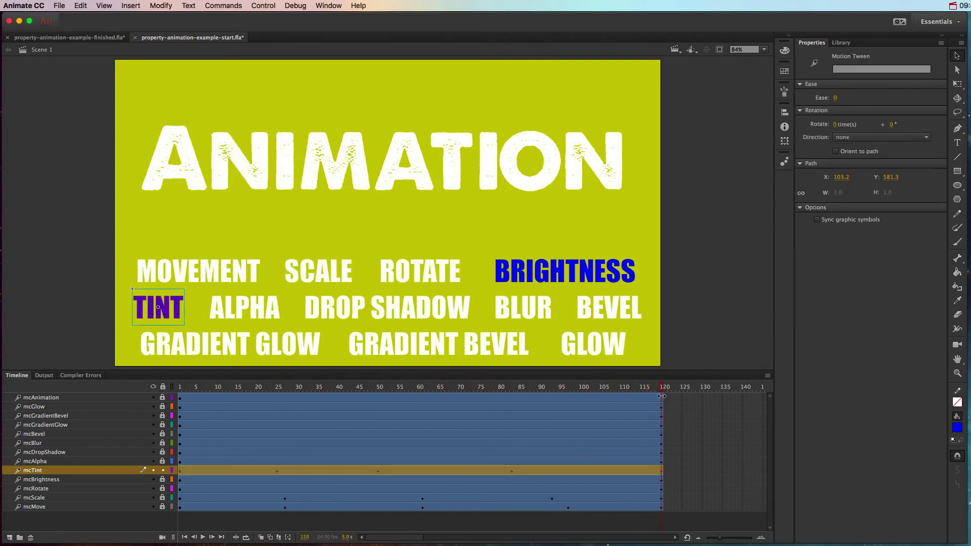
{"action": "left_click", "coordinate": [176, 307]}
{"action": "left_click", "coordinate": [917, 244]}
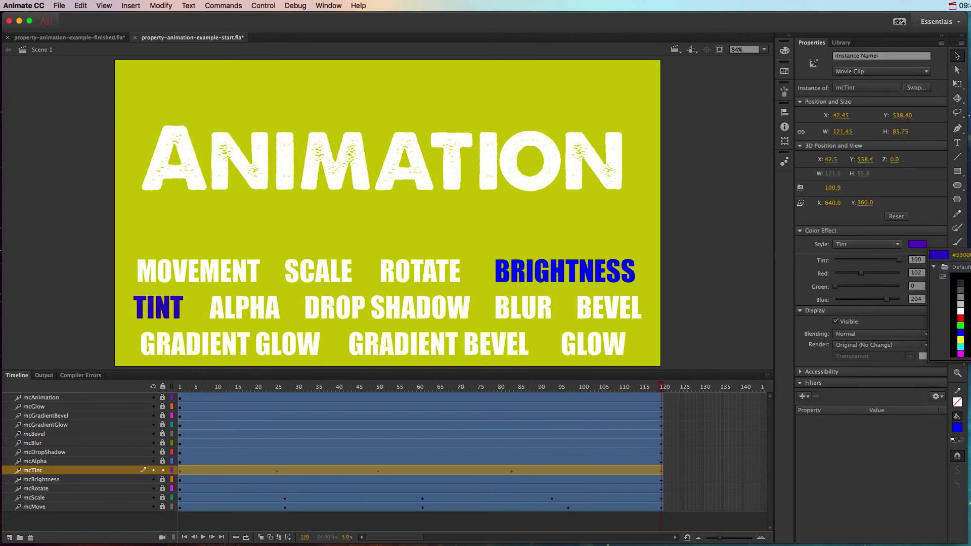
{"action": "left_click", "coordinate": [965, 349]}
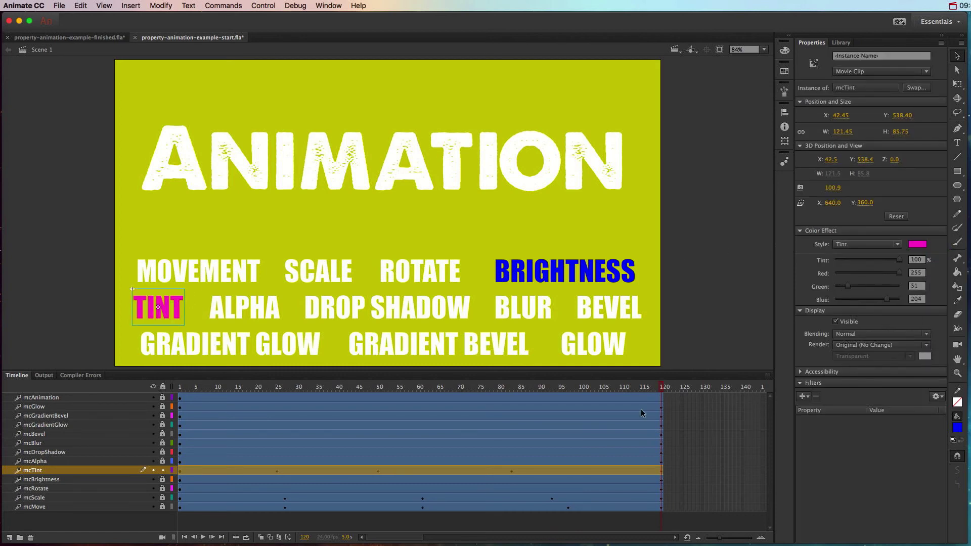
{"action": "key", "text": "Return"}
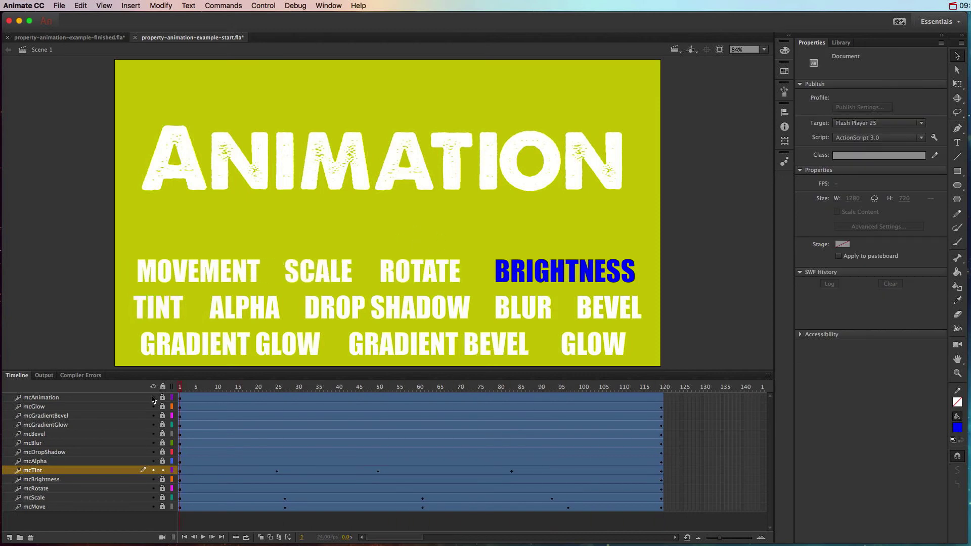
{"action": "key", "text": "Return"}
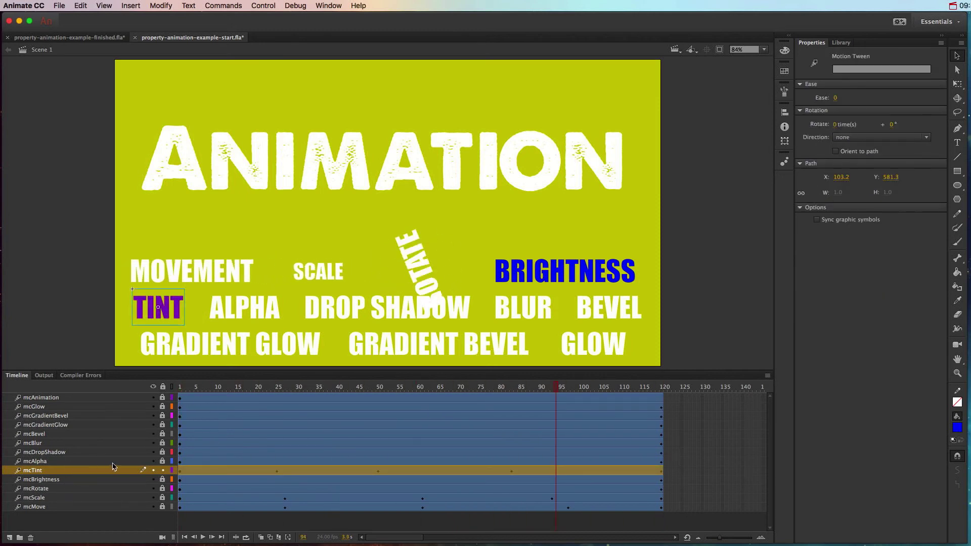
Lock the mcTint layer, unlock mcDropShadow, and add a Drop Shadow filter to the DROP SHADOW text.
{"action": "left_click", "coordinate": [163, 471]}
{"action": "left_click", "coordinate": [162, 452]}
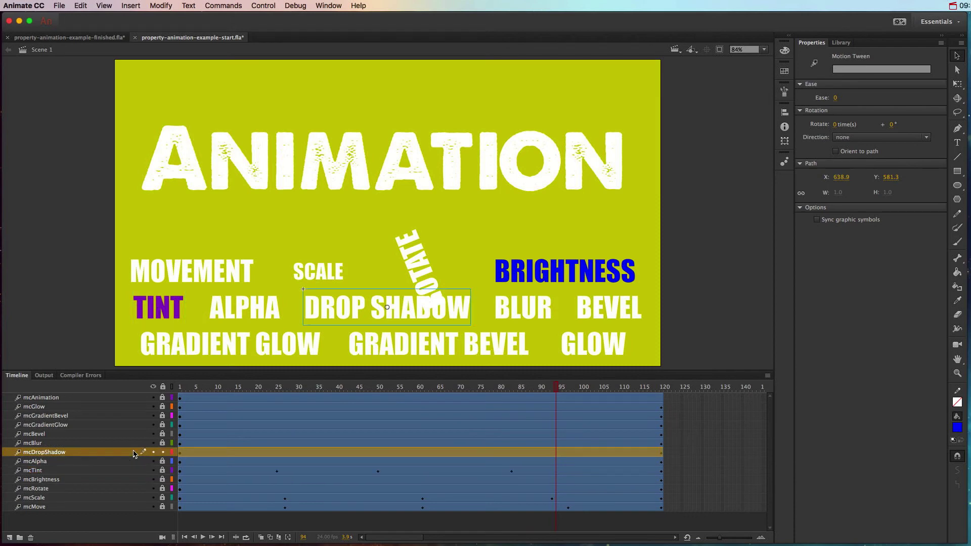
{"action": "left_click", "coordinate": [352, 307]}
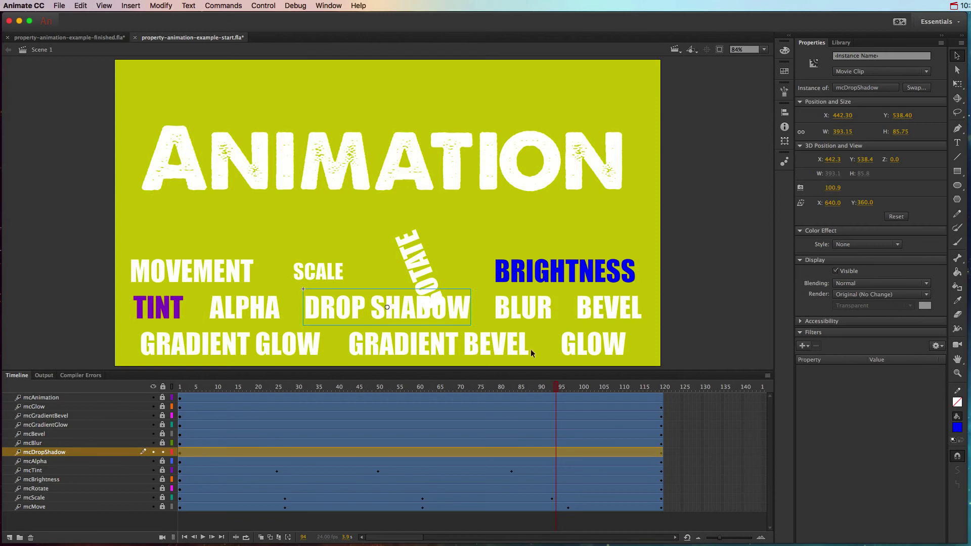
{"action": "left_click", "coordinate": [803, 346]}
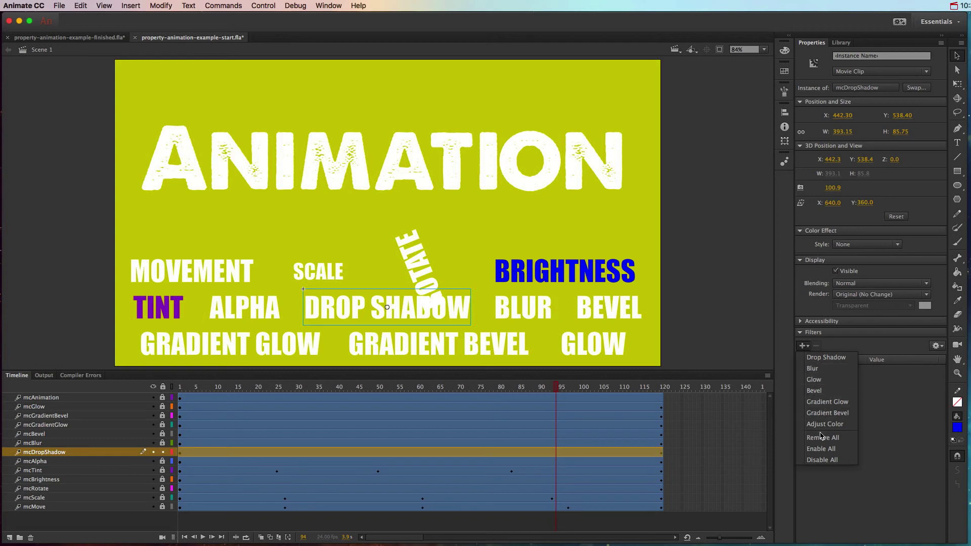
{"action": "left_click", "coordinate": [819, 362]}
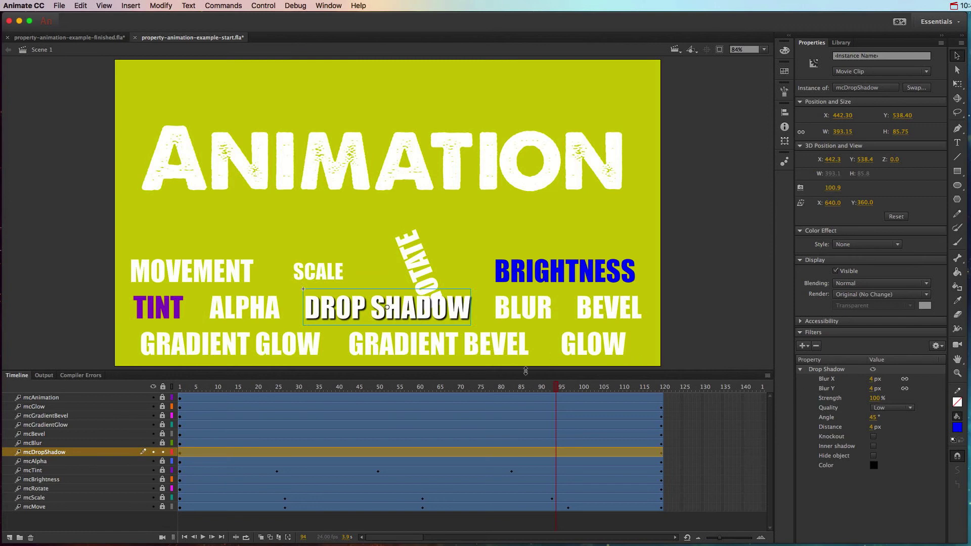
Set the DROP SHADOW text's shadow strength to 0% at frame 1.
{"action": "left_click", "coordinate": [573, 392]}
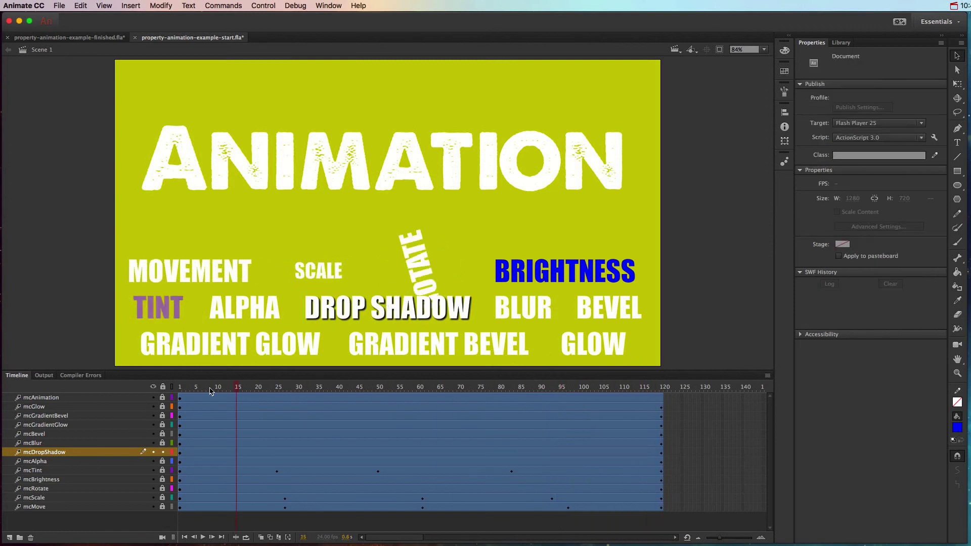
{"action": "left_click", "coordinate": [180, 388]}
{"action": "left_click", "coordinate": [387, 307]}
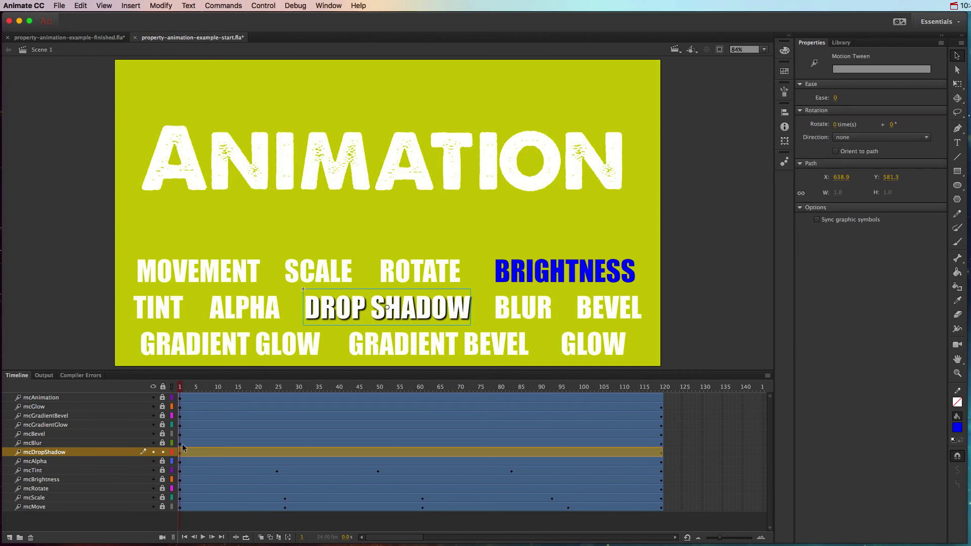
{"action": "left_click", "coordinate": [393, 305]}
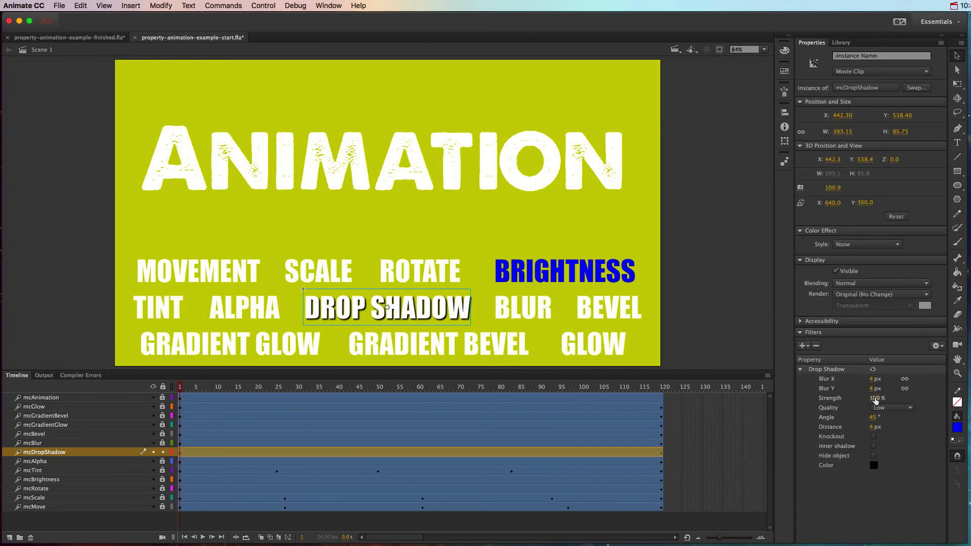
{"action": "left_click_drag", "start_coordinate": [876, 399], "coordinate": [808, 399]}
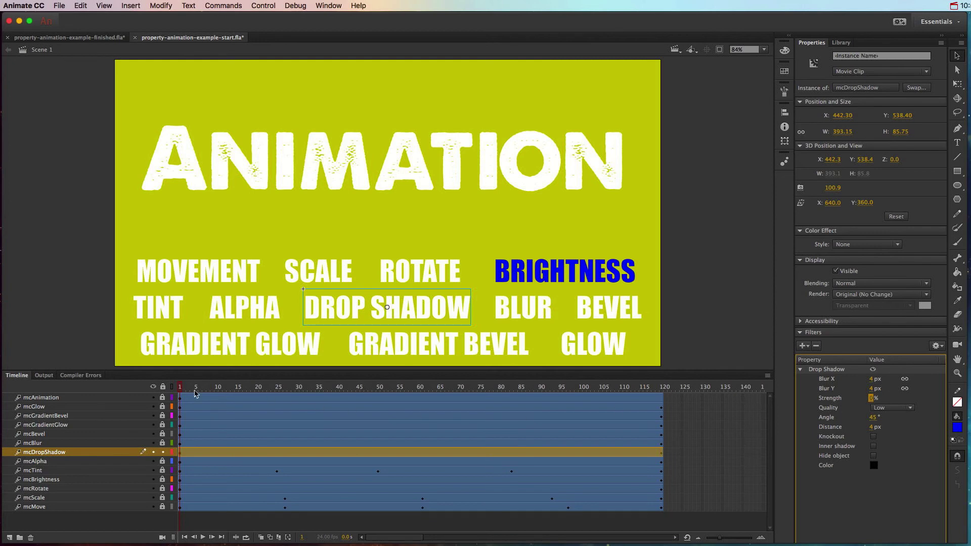
Increase the DROP SHADOW text's shadow strength at frame 34 so the shadow shows strongly.
{"action": "key", "text": "Return"}
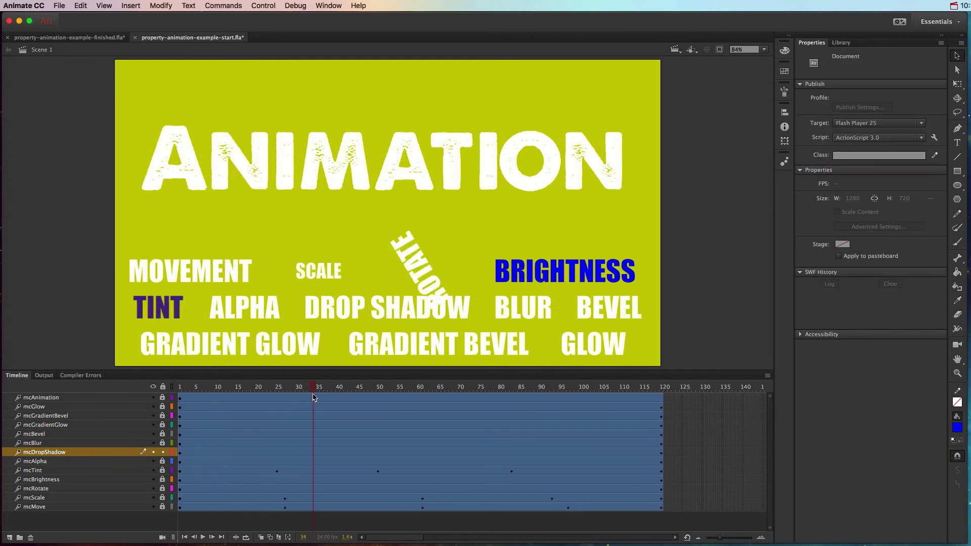
{"action": "key", "text": "Return"}
{"action": "left_click", "coordinate": [355, 308]}
{"action": "left_click_drag", "start_coordinate": [873, 398], "coordinate": [962, 401]}
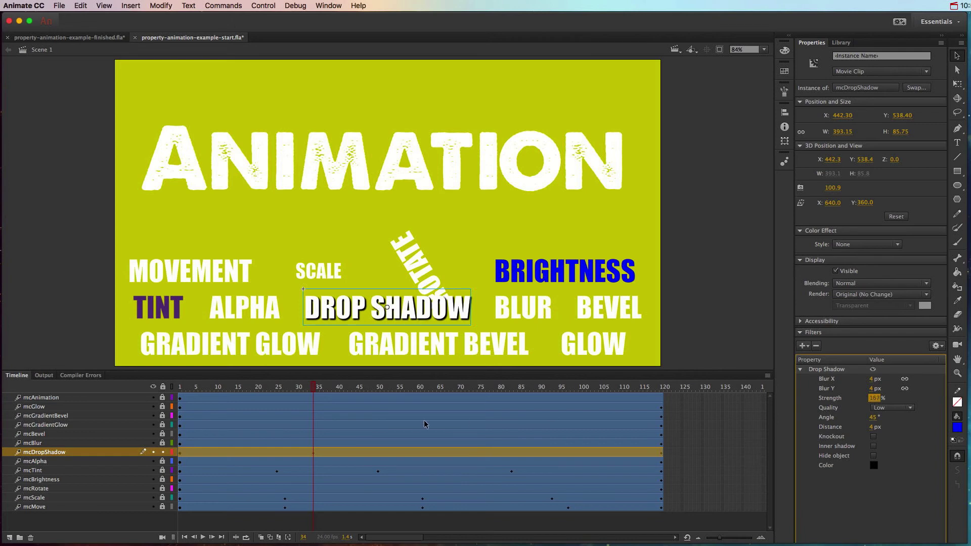
Try the Knockout and Inner shadow options on the DROP SHADOW text's filter at frame 72, turning each off again.
{"action": "left_click_drag", "start_coordinate": [314, 389], "coordinate": [466, 390]}
{"action": "left_click", "coordinate": [414, 317]}
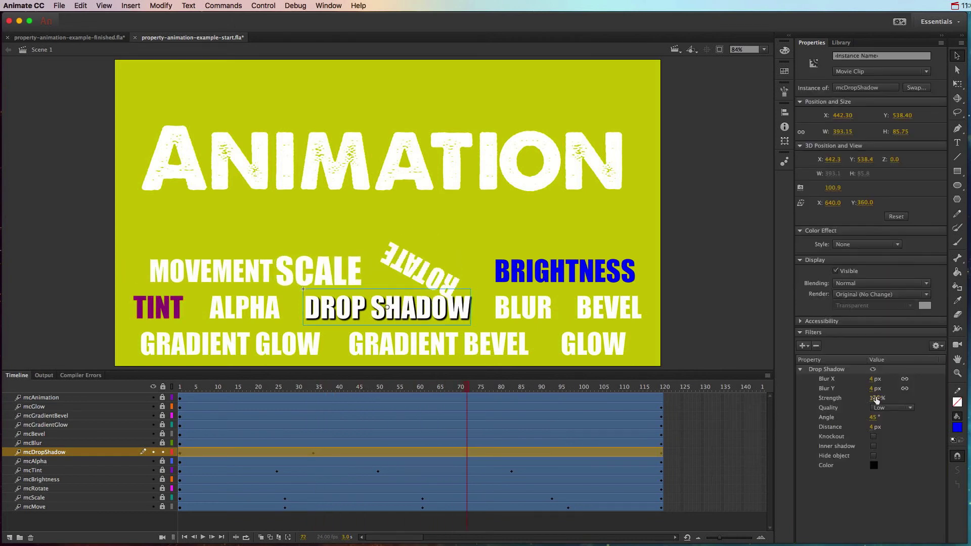
{"action": "left_click", "coordinate": [879, 469]}
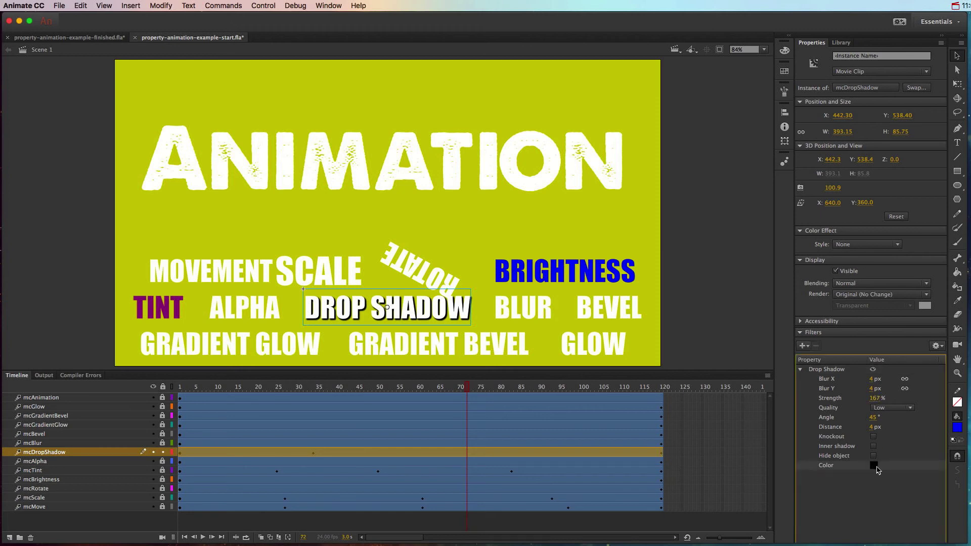
{"action": "left_click", "coordinate": [874, 446]}
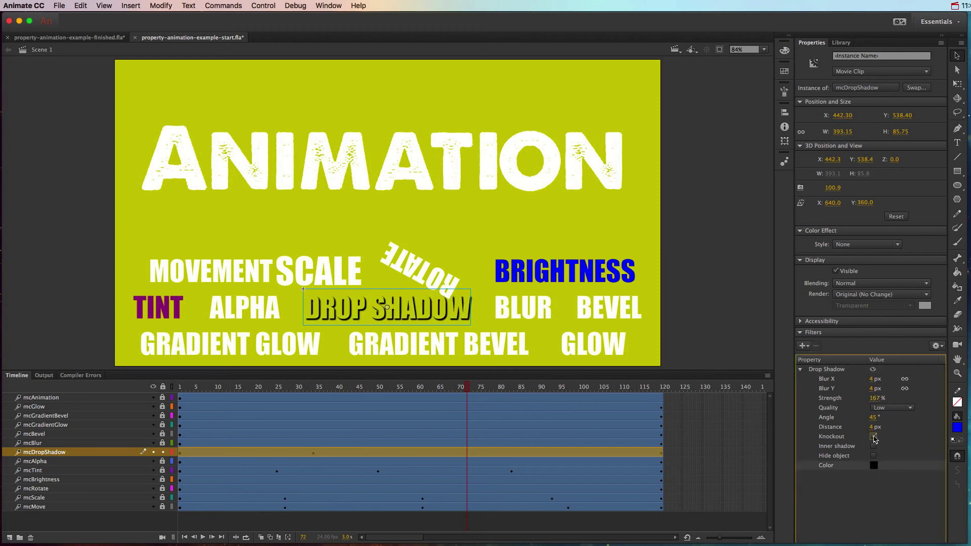
{"action": "left_click", "coordinate": [875, 447]}
{"action": "left_click", "coordinate": [874, 447]}
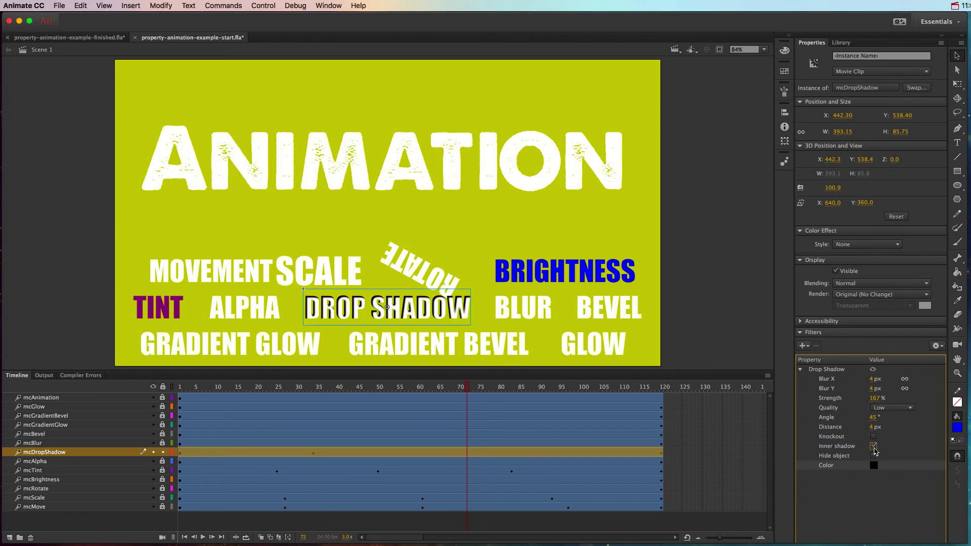
{"action": "left_click", "coordinate": [874, 447]}
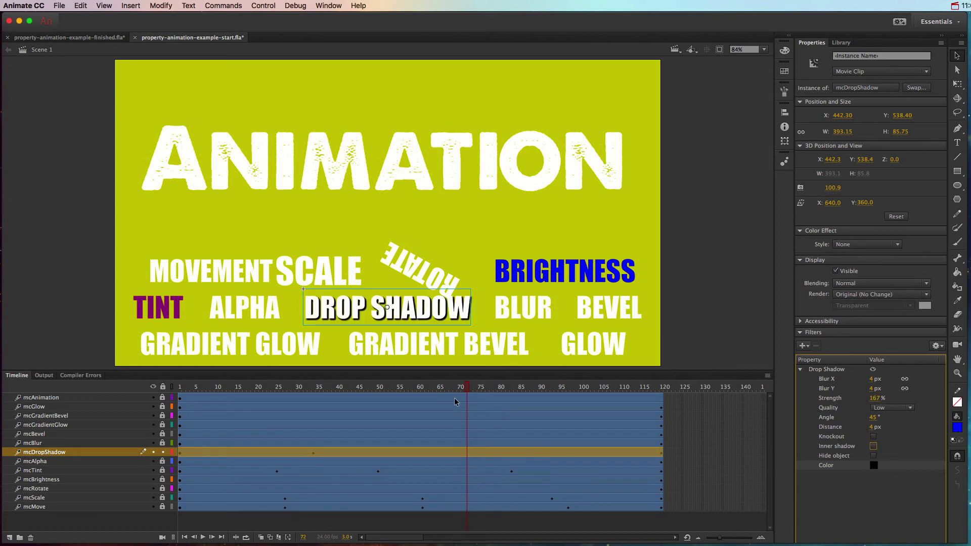
Lock the mcDropShadow layer, unlock mcAnimation, and select the ANIMATION title.
{"action": "mouse_move", "coordinate": [471, 391]}
{"action": "left_mouse_down"}
{"action": "mouse_move", "coordinate": [479, 391]}
{"action": "mouse_move", "coordinate": [462, 391]}
{"action": "left_mouse_up"}
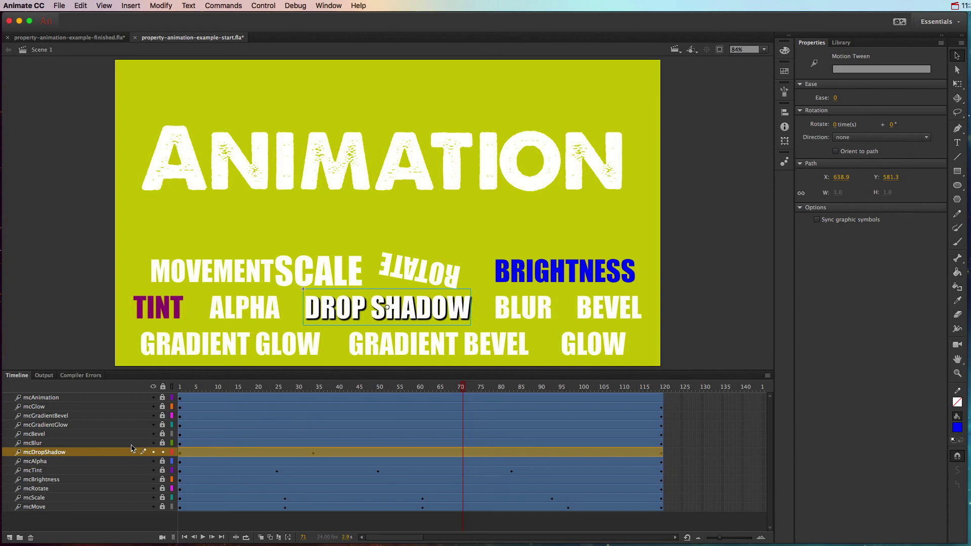
{"action": "left_click", "coordinate": [356, 183]}
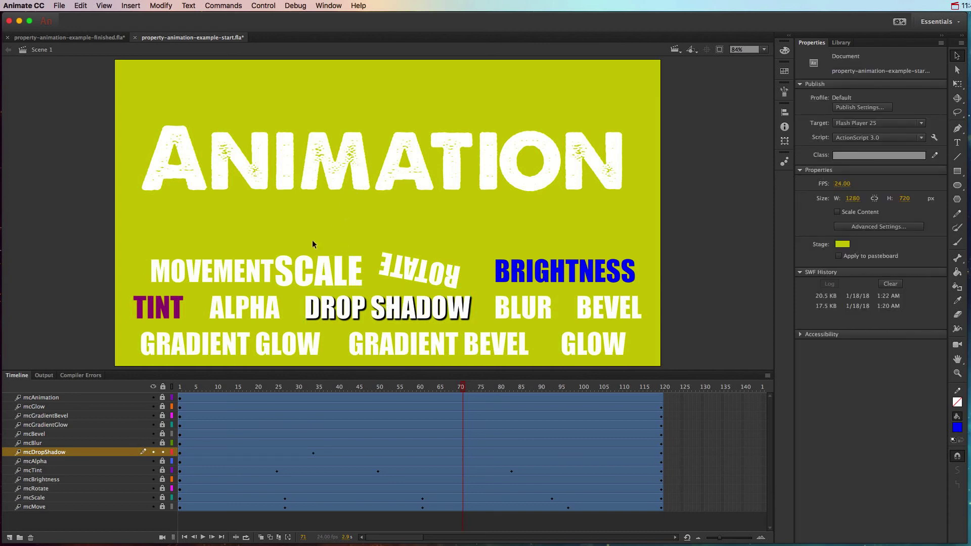
{"action": "left_click", "coordinate": [162, 453]}
{"action": "left_click", "coordinate": [163, 397]}
{"action": "left_click", "coordinate": [244, 155]}
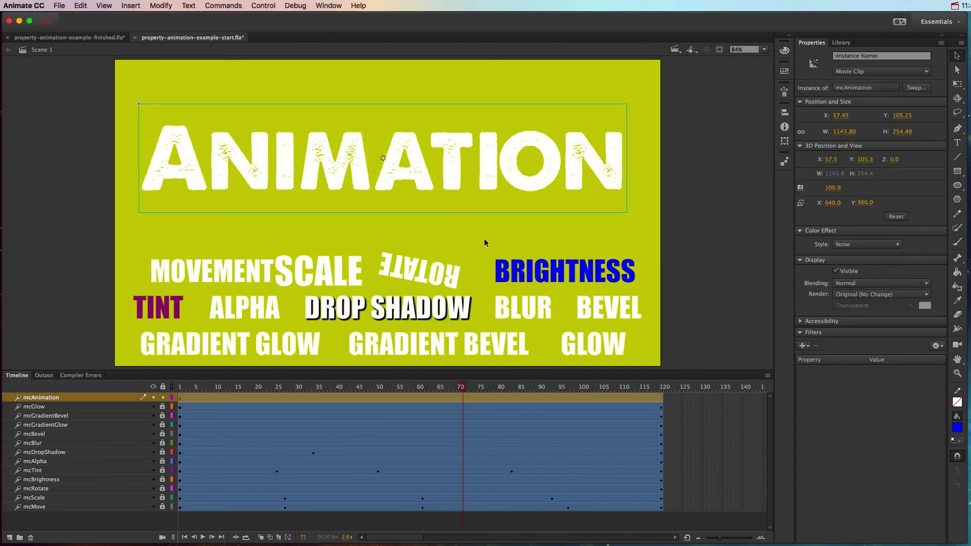
At frame 1, shrink the ANIMATION title to about 644 px wide and tilt it slightly clockwise.
{"action": "left_click_drag", "start_coordinate": [462, 387], "coordinate": [169, 388]}
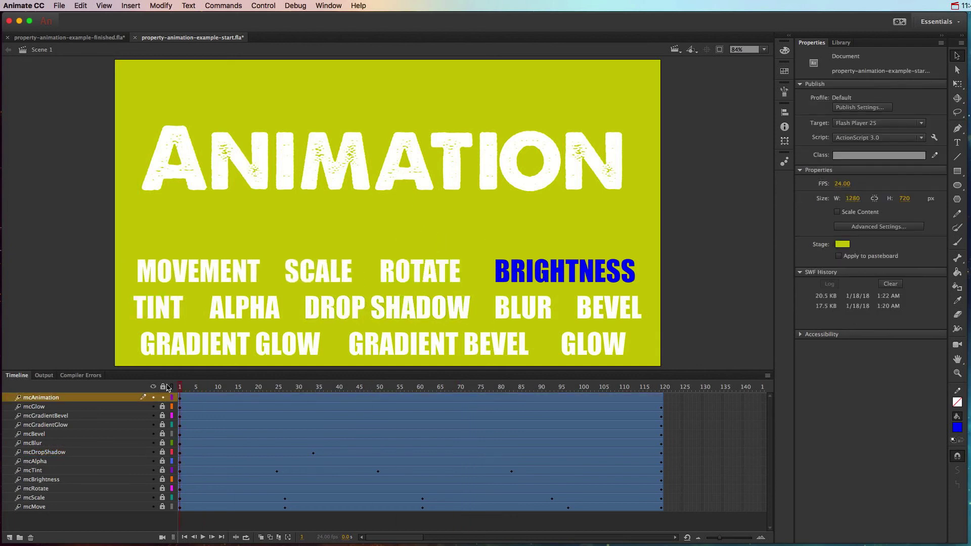
{"action": "left_click", "coordinate": [327, 168]}
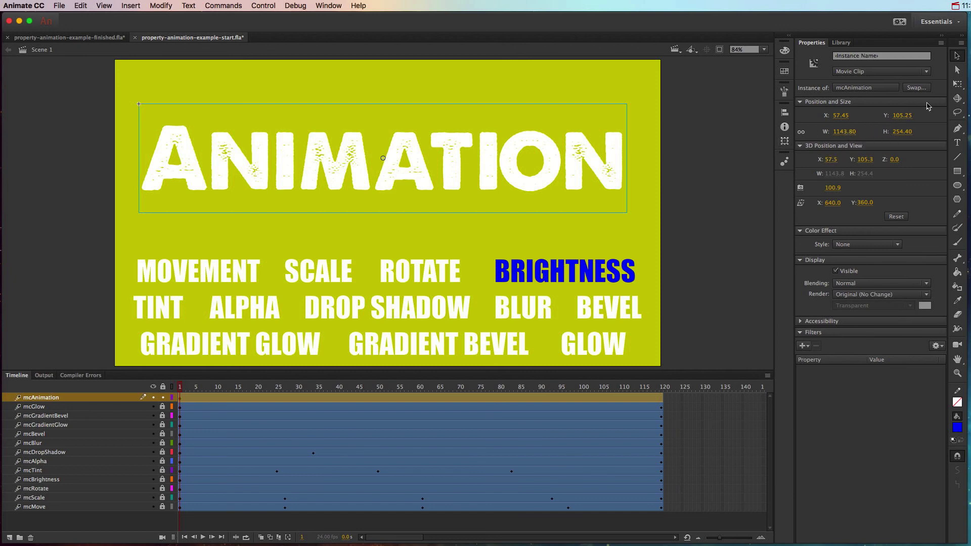
{"action": "left_click", "coordinate": [957, 84]}
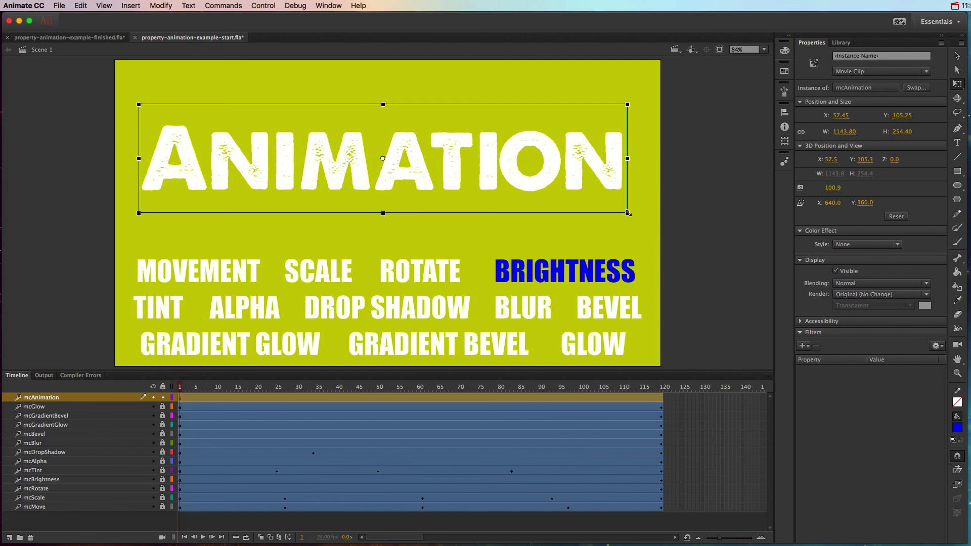
{"action": "left_click_drag", "start_coordinate": [627, 213], "coordinate": [520, 190]}
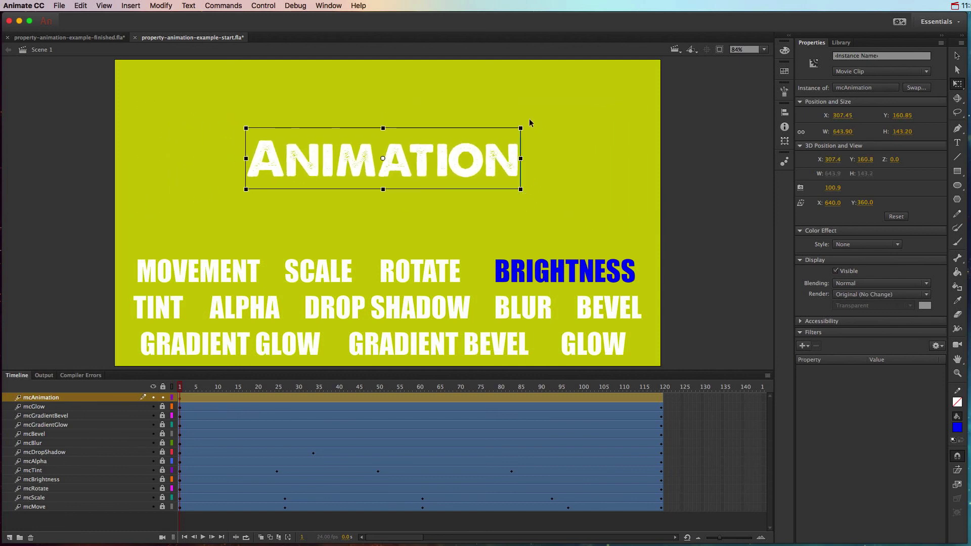
{"action": "left_click_drag", "start_coordinate": [526, 125], "coordinate": [529, 150]}
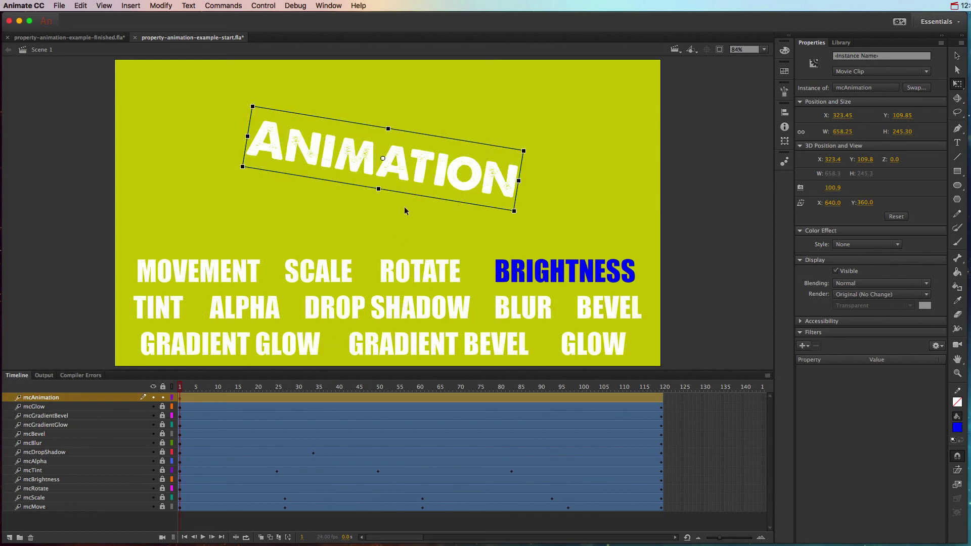
Add a Blur filter to the ANIMATION title at frame 1 with Blur X and Y at 32 px.
{"action": "left_click", "coordinate": [803, 346]}
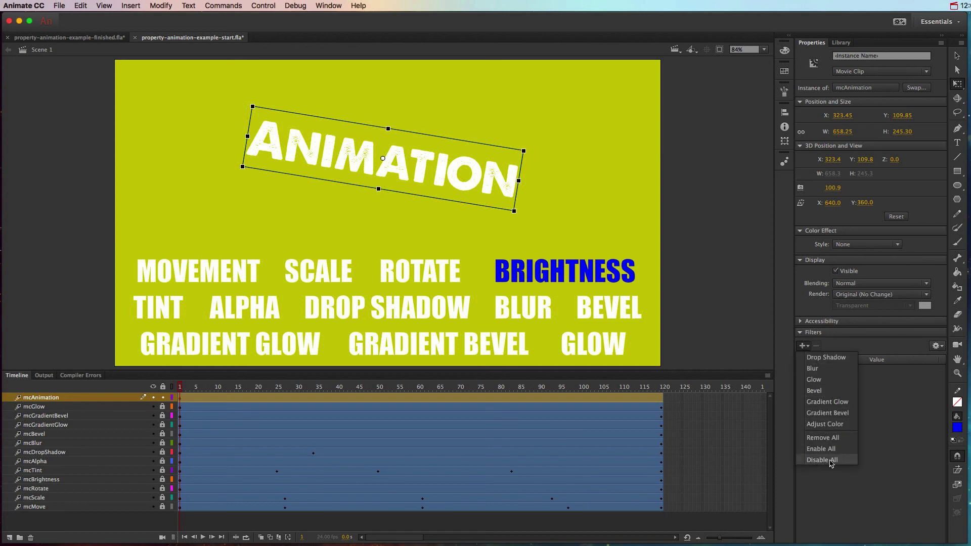
{"action": "left_click", "coordinate": [826, 371]}
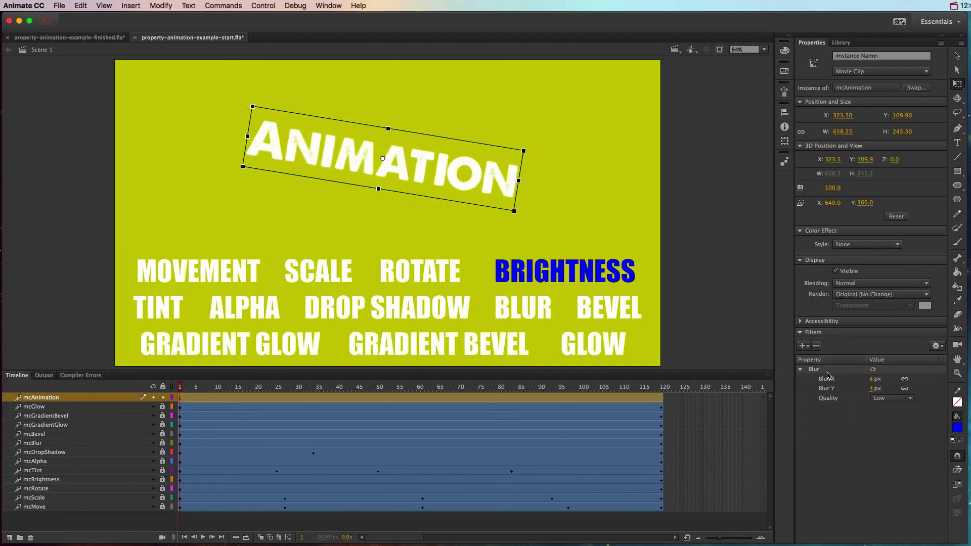
{"action": "left_click", "coordinate": [871, 379]}
{"action": "type", "text": "32"}
{"action": "key", "text": "Return"}
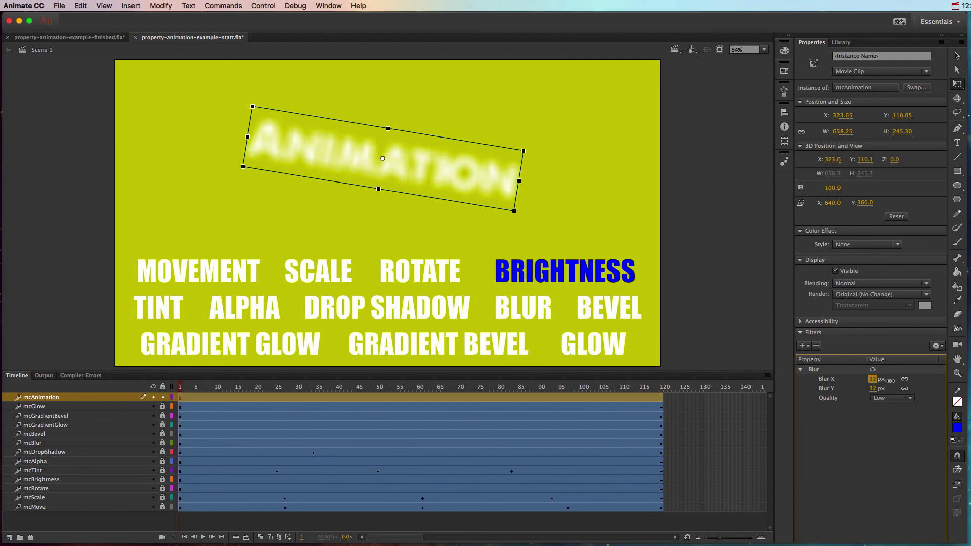
Apply an Alpha color effect of 0% to the ANIMATION title at frame 1.
{"action": "left_click", "coordinate": [855, 246]}
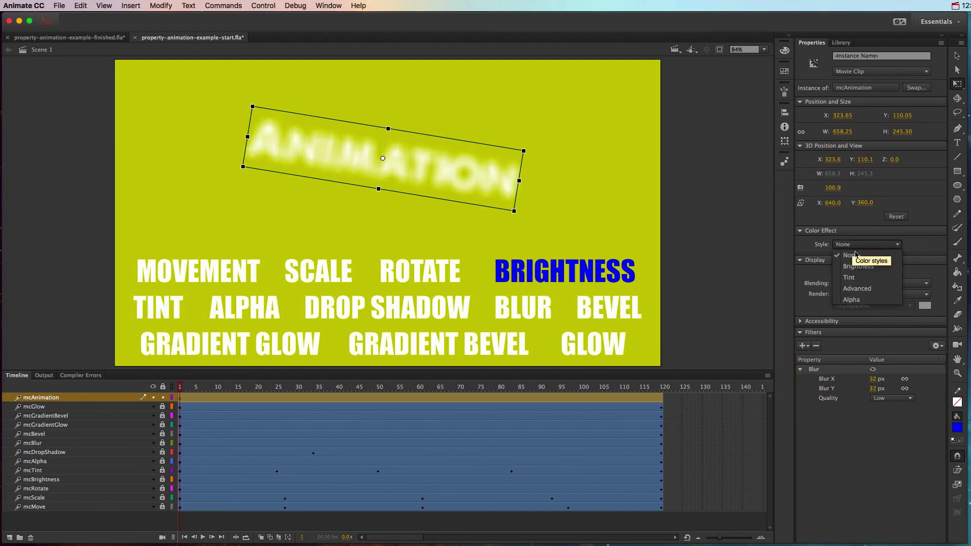
{"action": "left_click", "coordinate": [859, 299]}
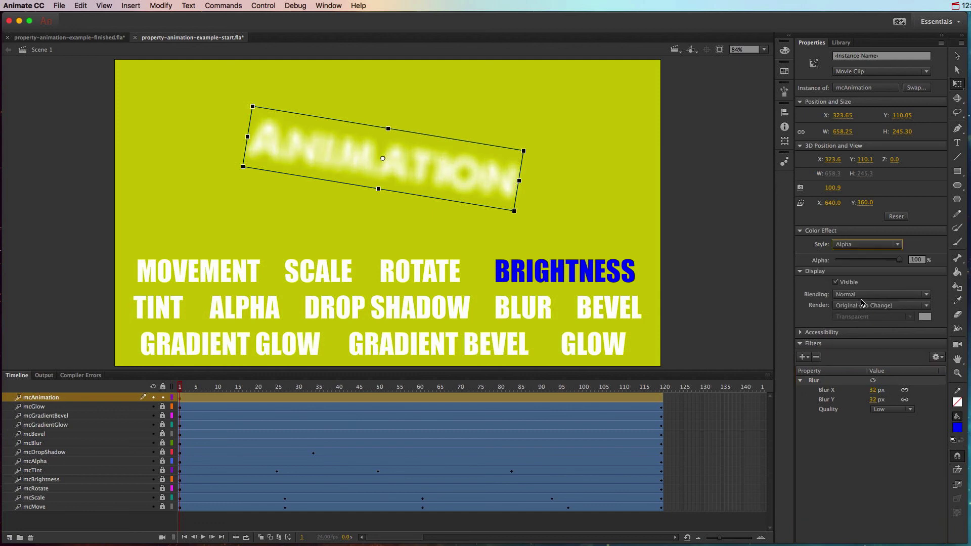
{"action": "left_click_drag", "start_coordinate": [899, 260], "coordinate": [823, 264]}
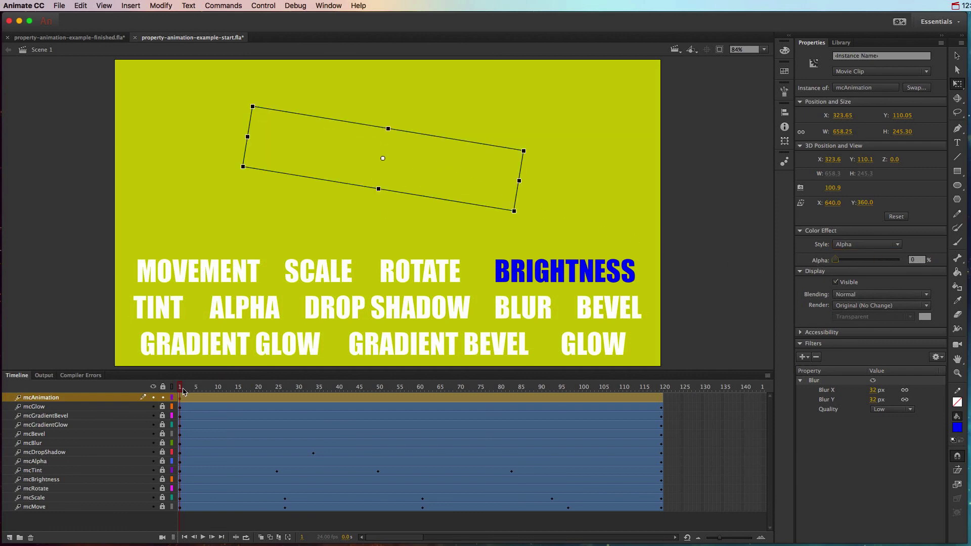
At frame 120, set the ANIMATION title's alpha to 100% and its Blur X and Y to 0 px.
{"action": "left_click", "coordinate": [662, 387]}
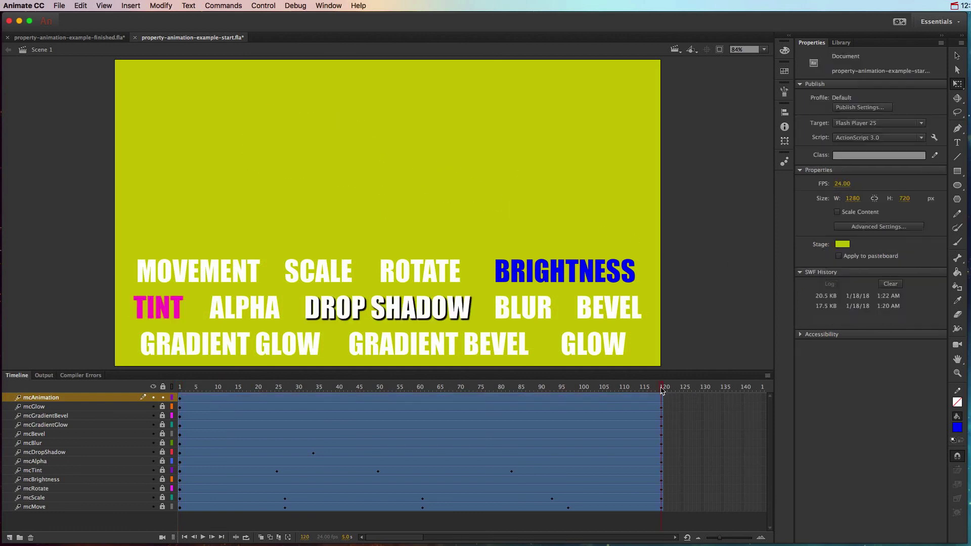
{"action": "left_click", "coordinate": [446, 158]}
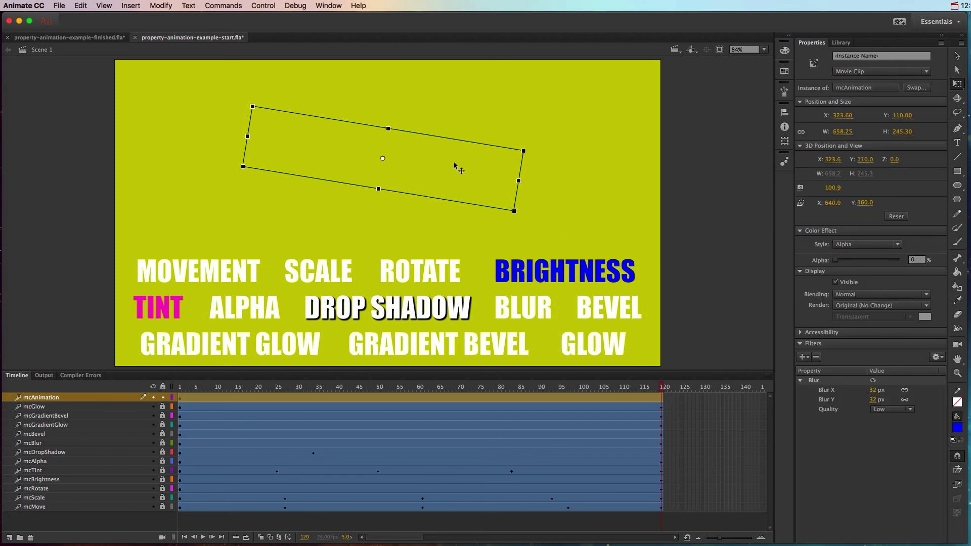
{"action": "left_click_drag", "start_coordinate": [837, 260], "coordinate": [933, 265]}
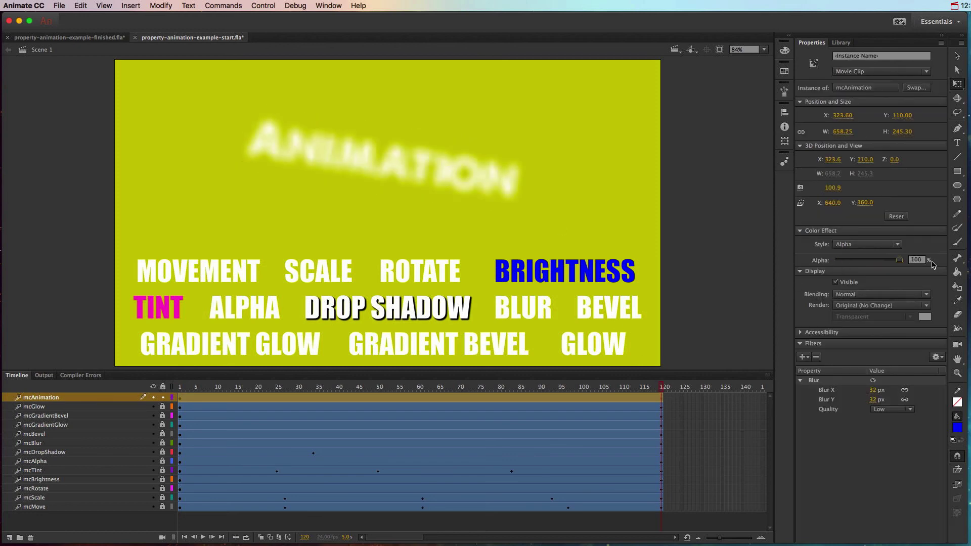
{"action": "left_click_drag", "start_coordinate": [874, 390], "coordinate": [764, 392]}
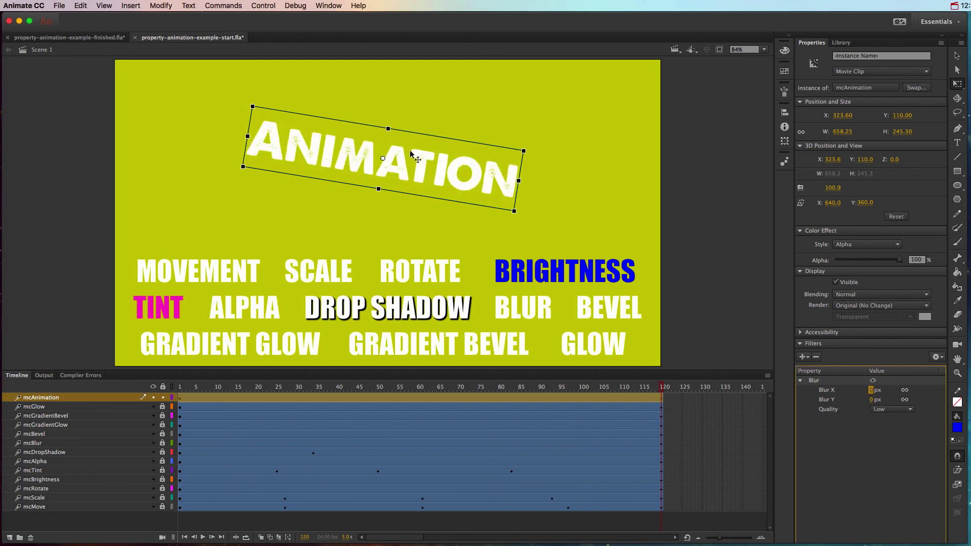
At frame 120, tilt the ANIMATION title slightly counterclockwise and enlarge it to about 1261 px wide.
{"action": "left_click_drag", "start_coordinate": [239, 170], "coordinate": [258, 202]}
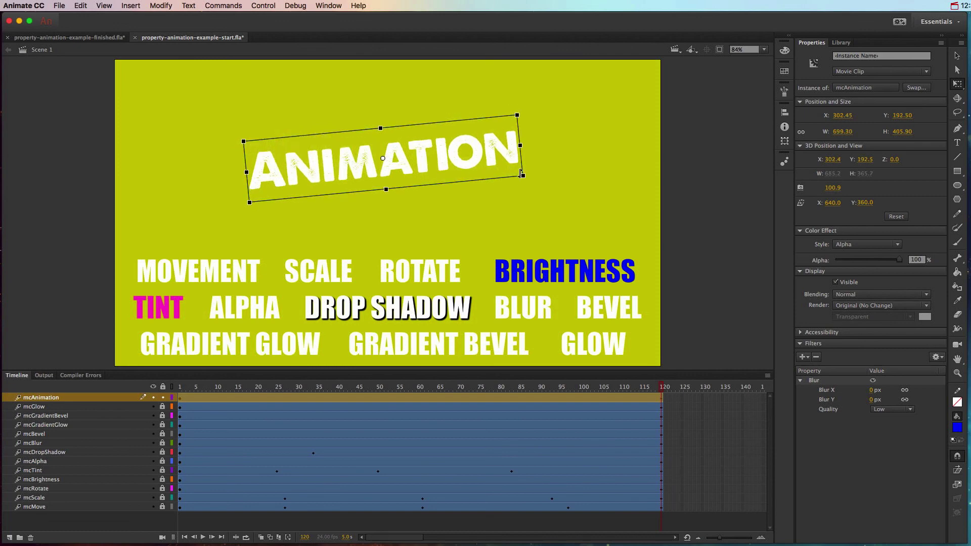
{"action": "left_click_drag", "start_coordinate": [523, 175], "coordinate": [635, 198]}
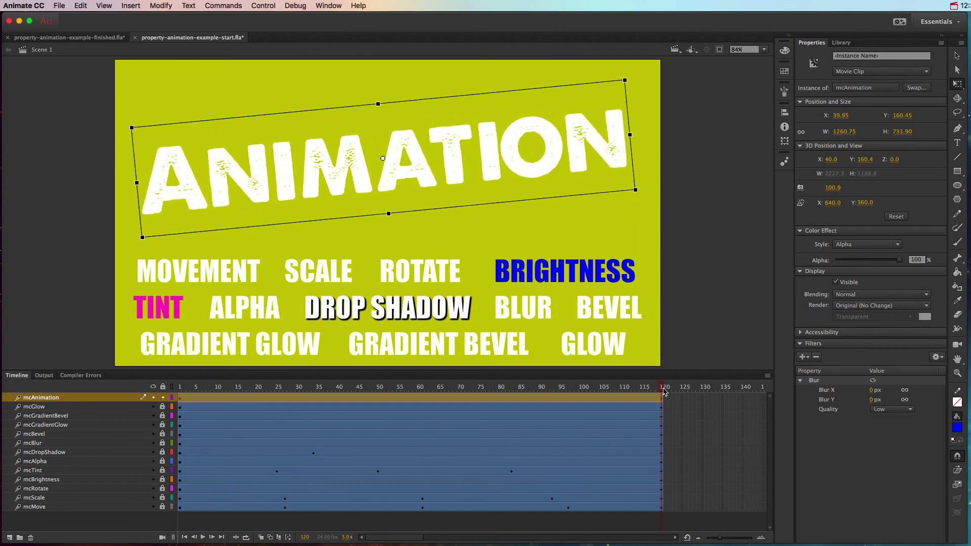
Preview the ANIMATION title's tween on the timeline from frame 1 to frame 120.
{"action": "key", "text": "Return"}
{"action": "left_click", "coordinate": [177, 388]}
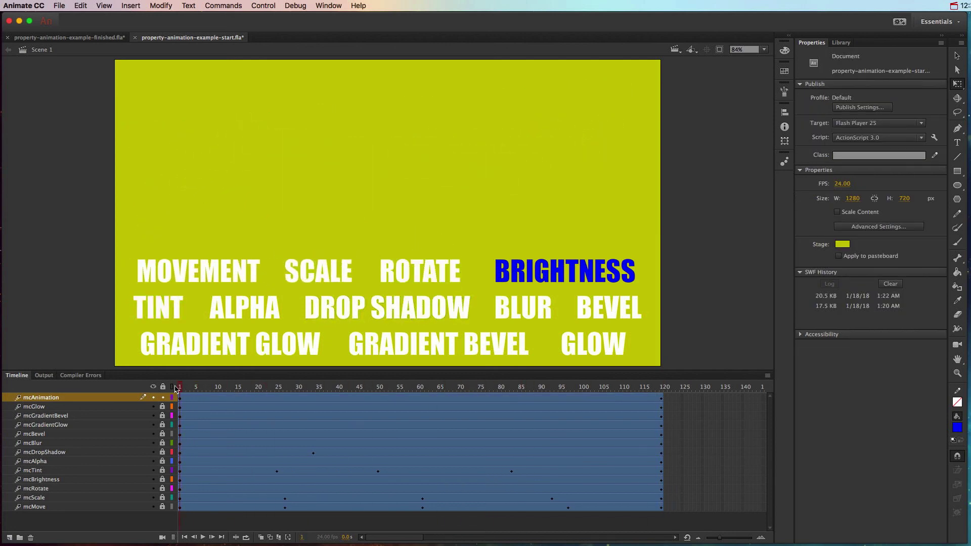
{"action": "left_click_drag", "start_coordinate": [172, 390], "coordinate": [665, 383]}
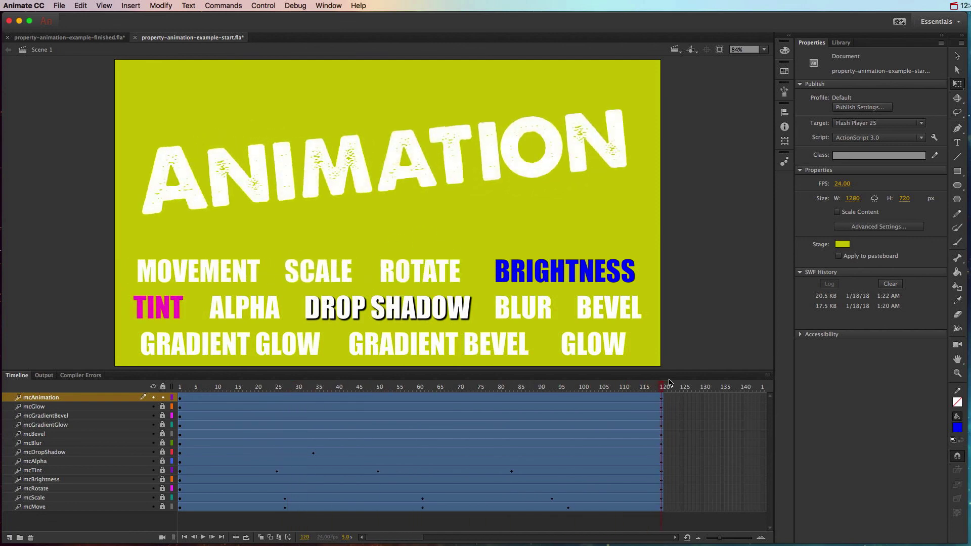
{"action": "left_click", "coordinate": [657, 397]}
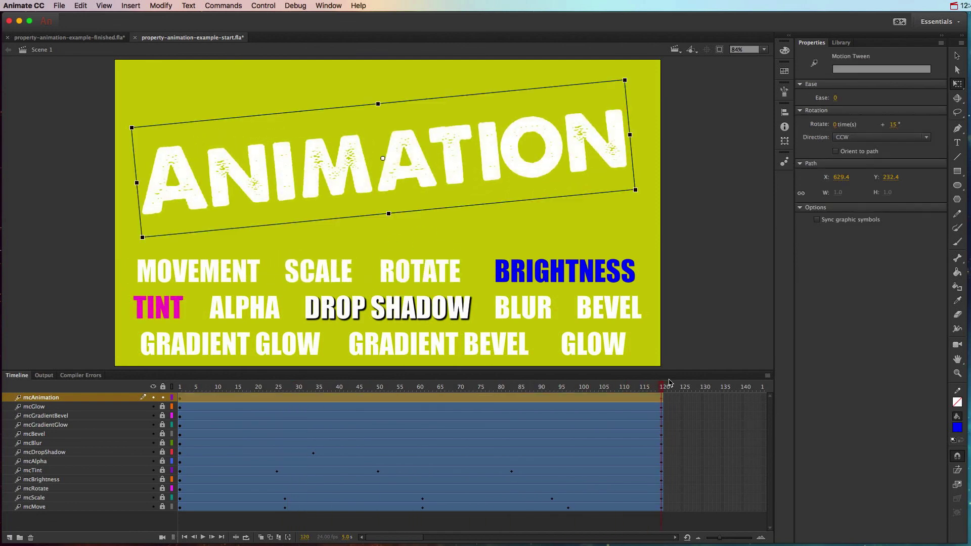
{"action": "left_click", "coordinate": [693, 310]}
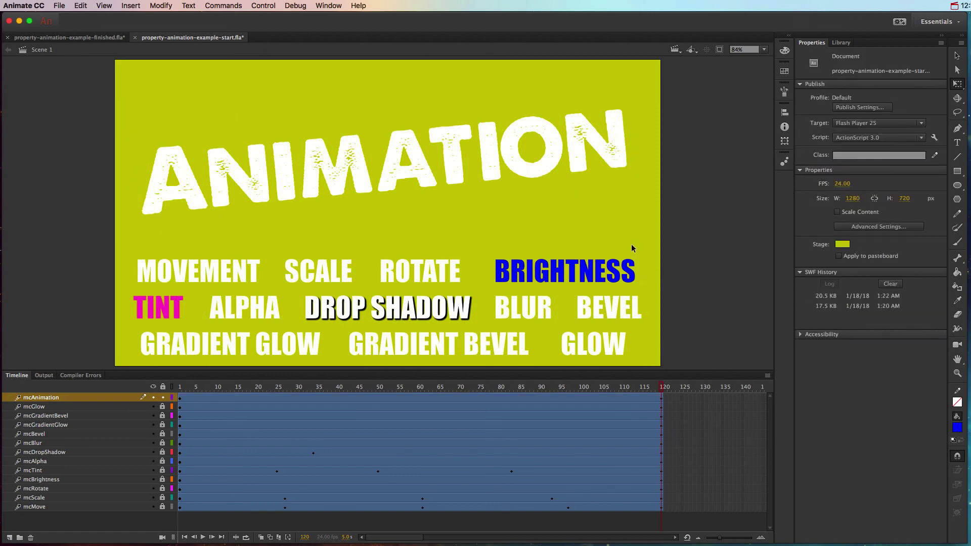
Test the movie in the preview window, close it, and publish the file.
{"action": "key", "text": "super+Return"}
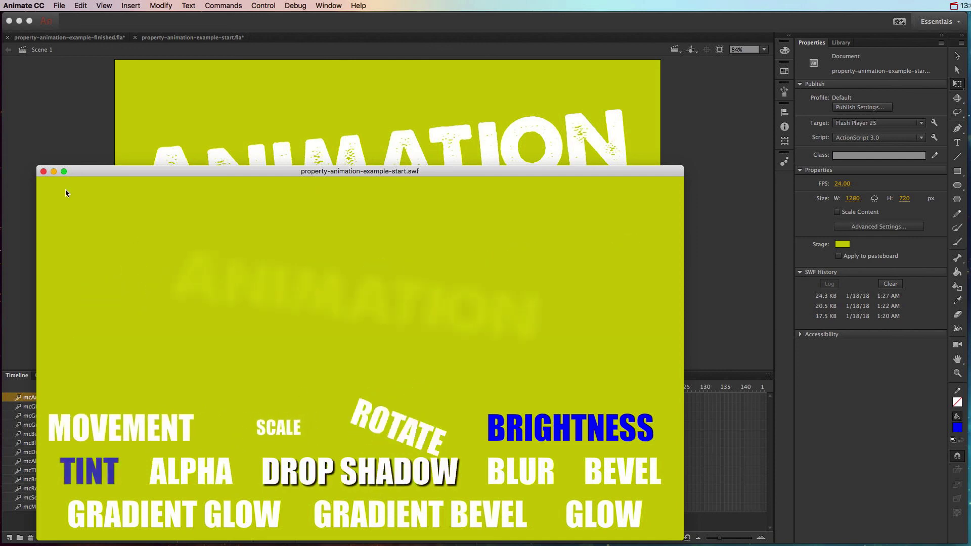
{"action": "left_click", "coordinate": [44, 171]}
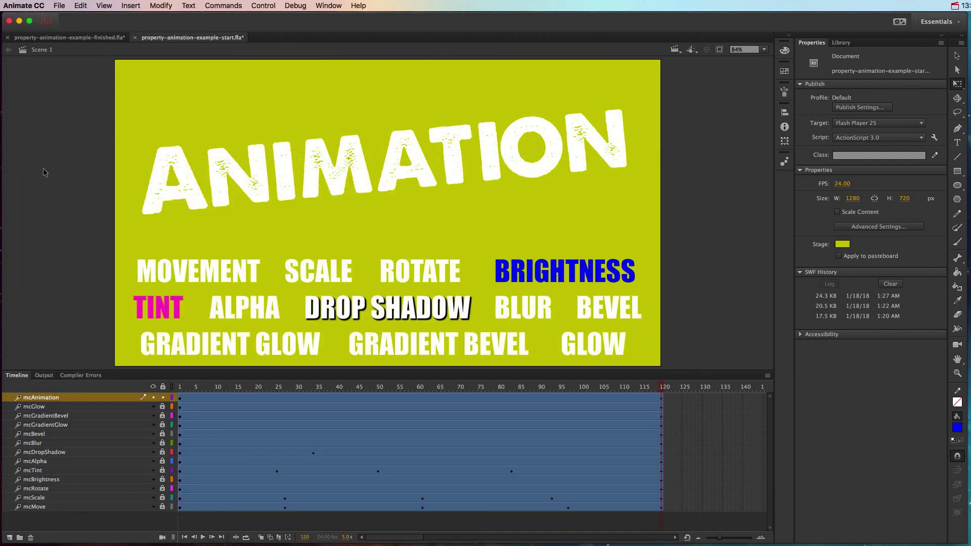
{"action": "left_click", "coordinate": [59, 6]}
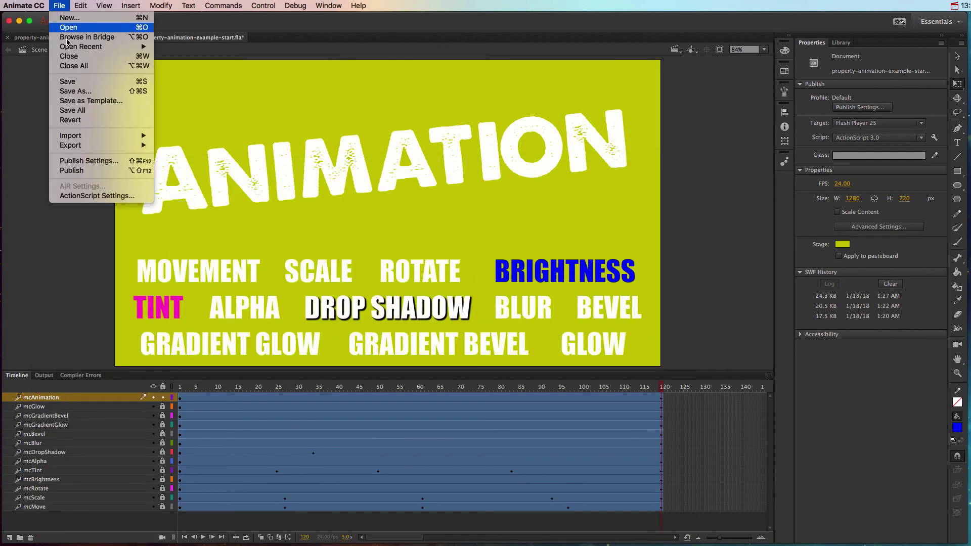
{"action": "left_click", "coordinate": [71, 171]}
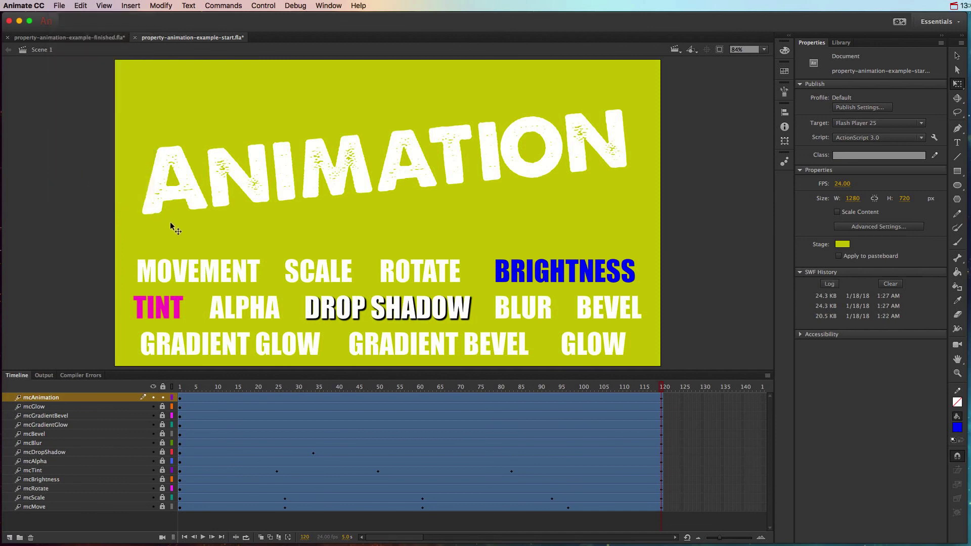